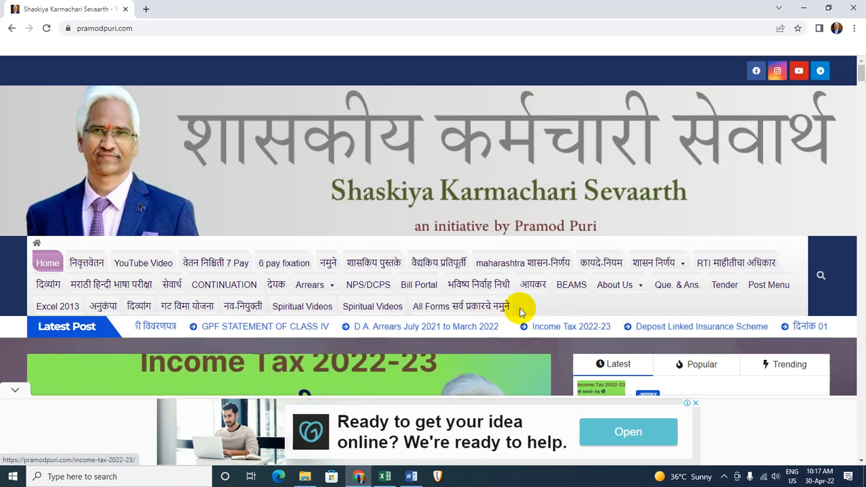
# Step: Open the Income Tax 2022-23 post from the आयकर category and go to its Excel download links
pyautogui.click(533, 285)
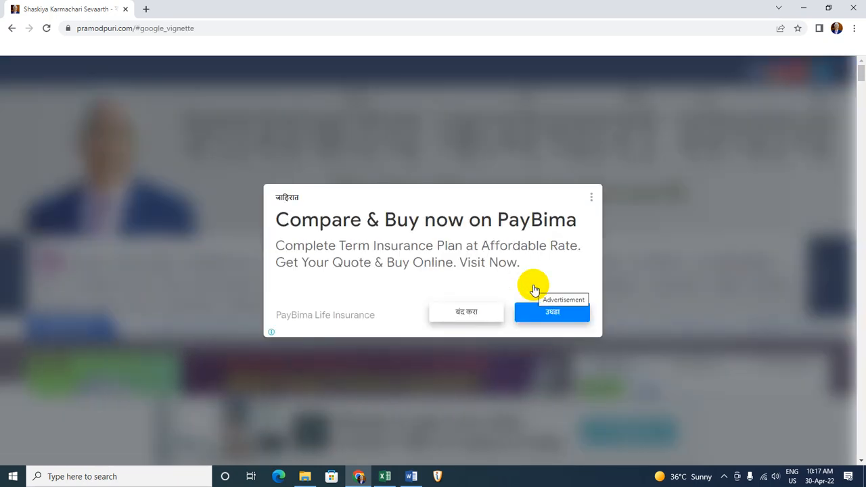
pyautogui.click(486, 312)
pyautogui.scroll(-3, 406, 338)
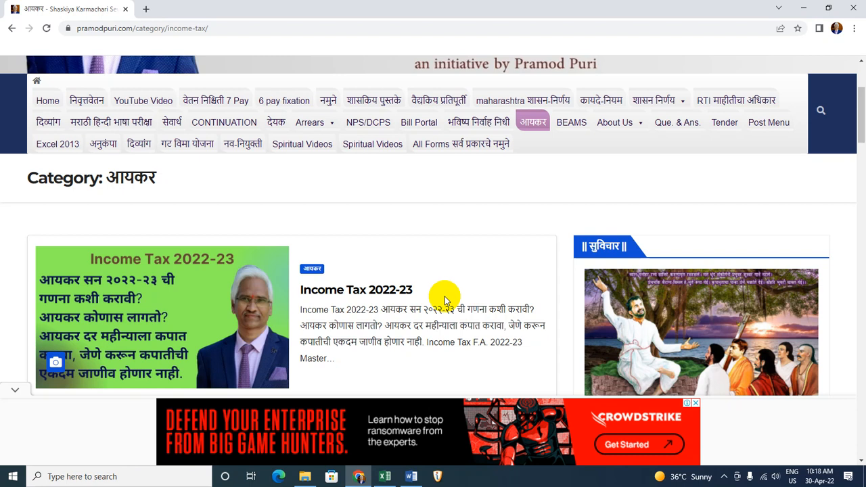
pyautogui.click(334, 289)
pyautogui.scroll(-5, 293, 359)
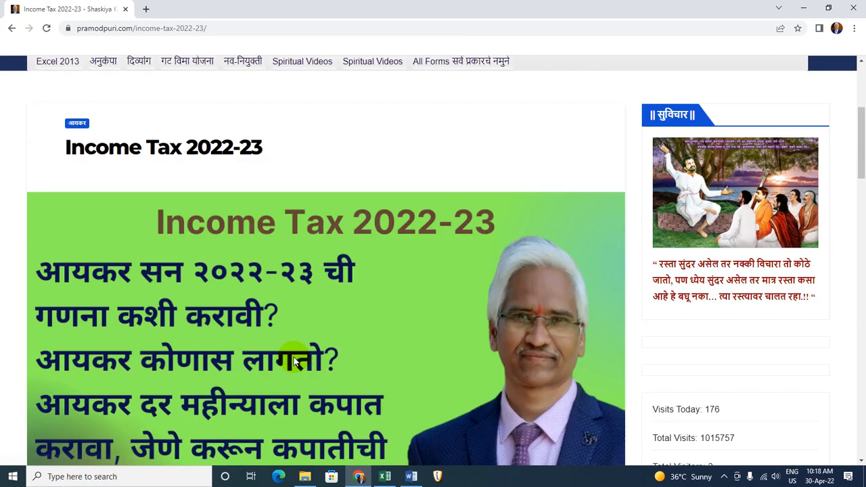
pyautogui.scroll(-3, 293, 358)
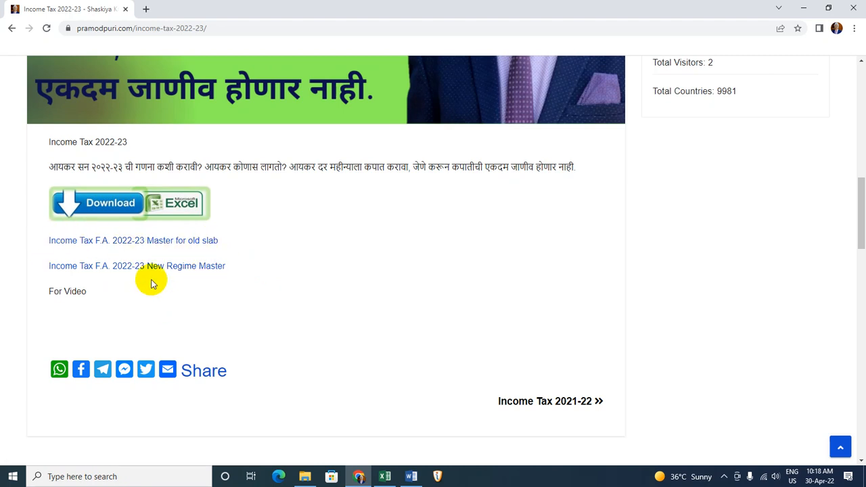
# Step: Switch to the old slab master workbook in Excel and review the basic pay and arrears entries on the Input Data sheet
pyautogui.click(387, 476)
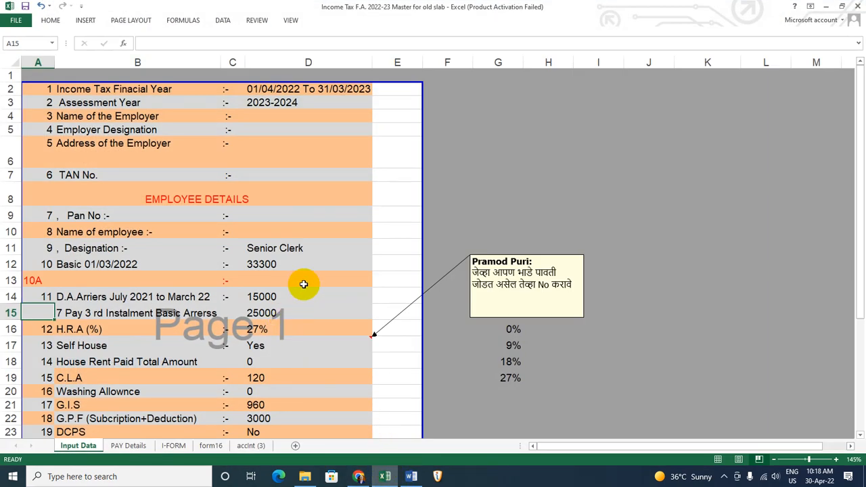
pyautogui.click(303, 282)
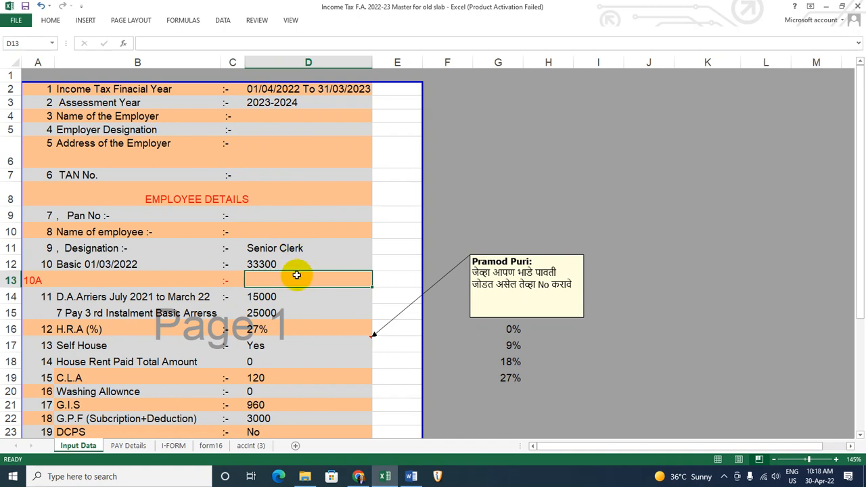
pyautogui.scroll(-1, 267, 230)
pyautogui.click(270, 224)
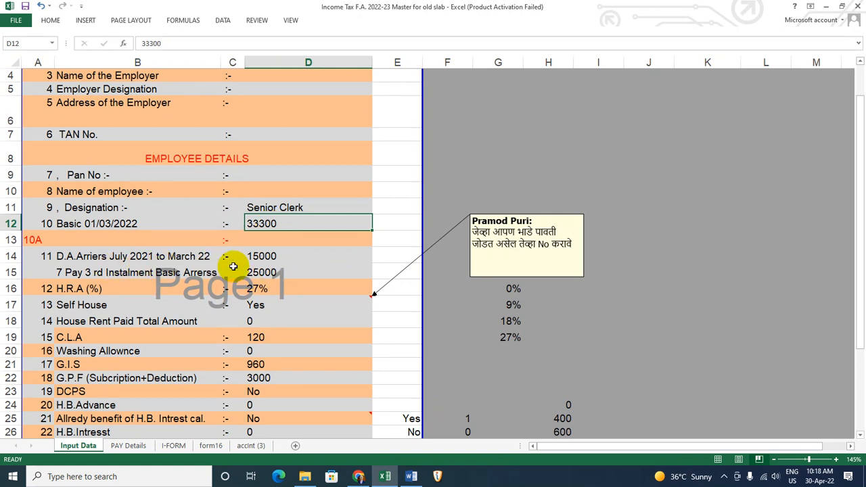
pyautogui.click(282, 257)
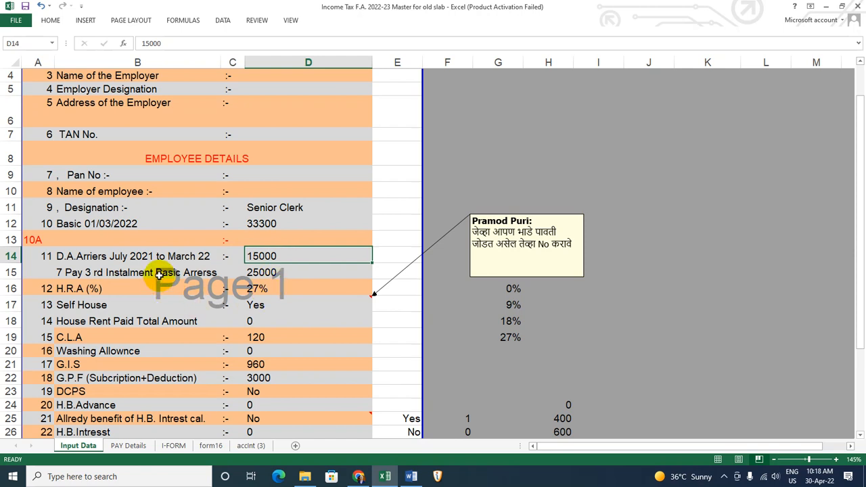
pyautogui.click(217, 275)
pyautogui.click(283, 281)
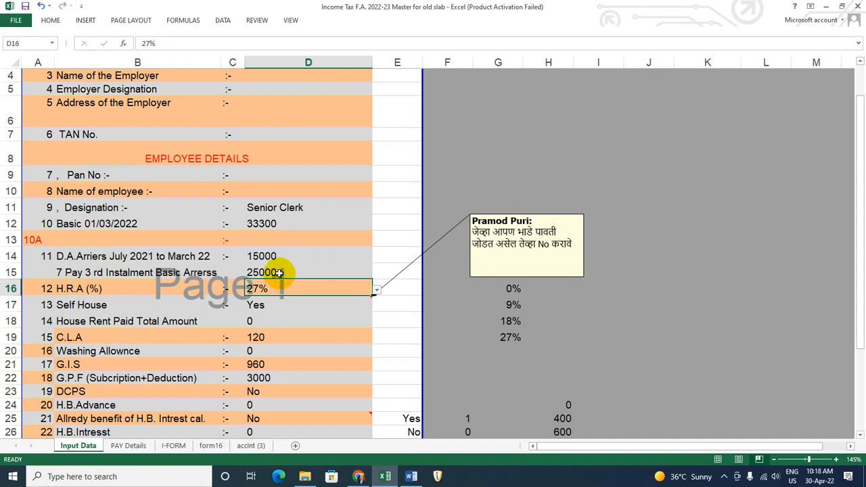
pyautogui.click(277, 271)
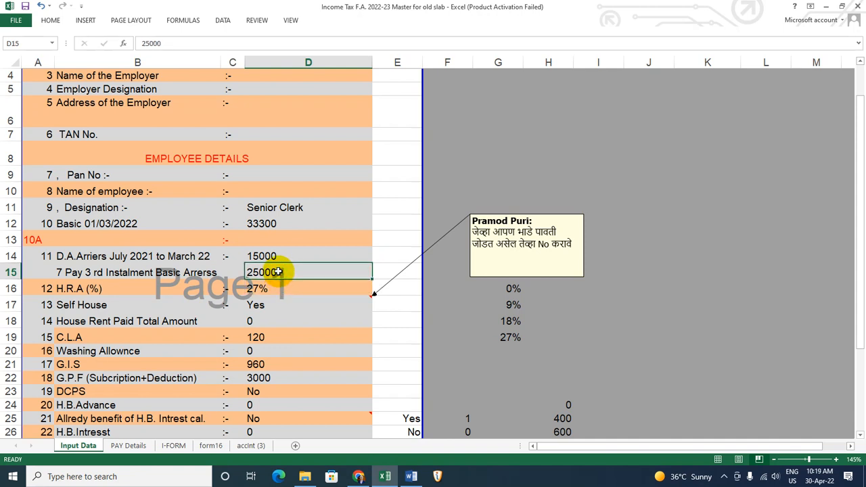
# Step: Try 9% for the H.R.A (%) entry in D16, and set it to 18%
pyautogui.click(292, 289)
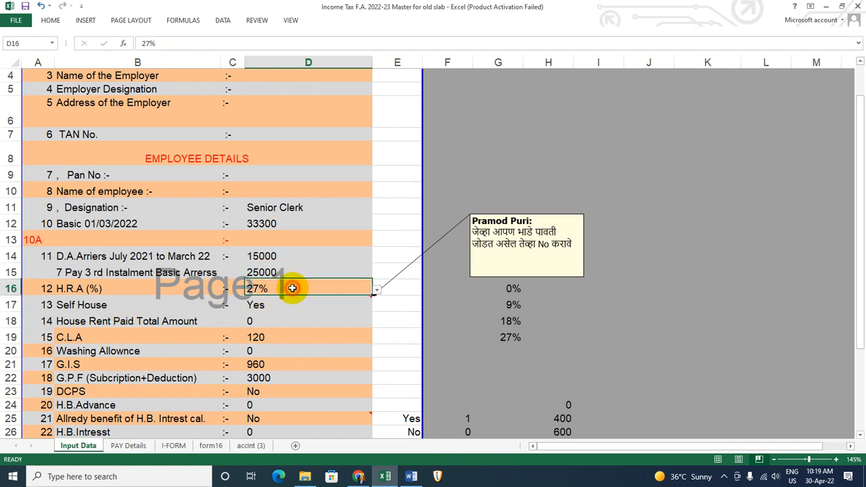
pyautogui.click(376, 290)
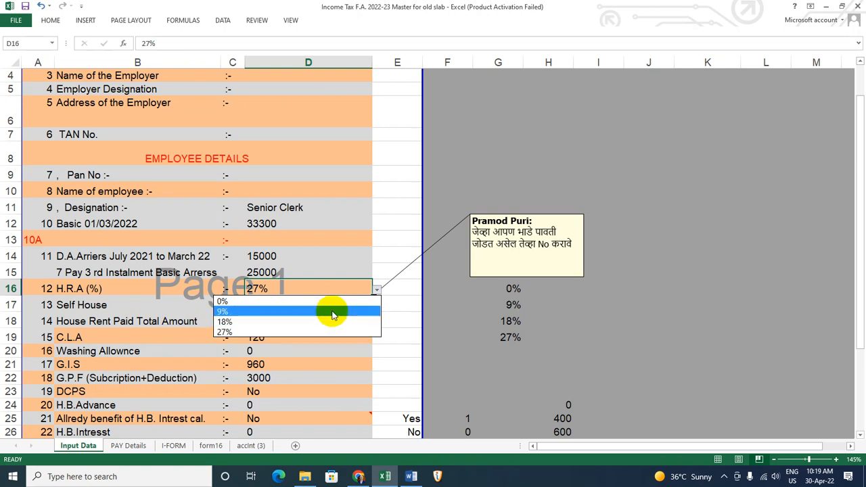
pyautogui.click(332, 313)
pyautogui.click(377, 291)
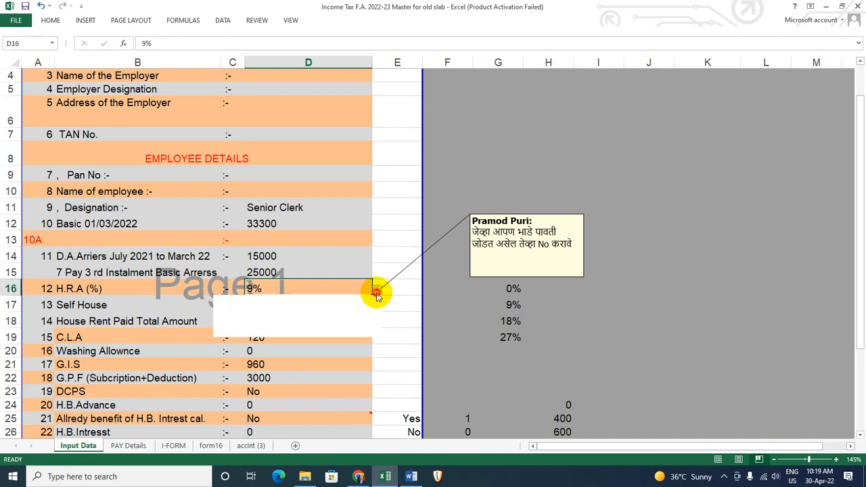
pyautogui.click(348, 321)
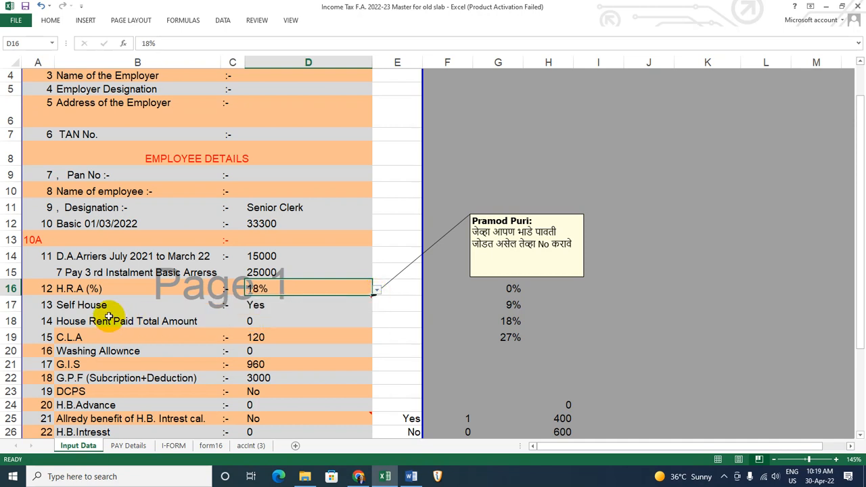
# Step: Review the Self House and House Rent Paid Total Amount entries in D17 and D18
pyautogui.click(329, 307)
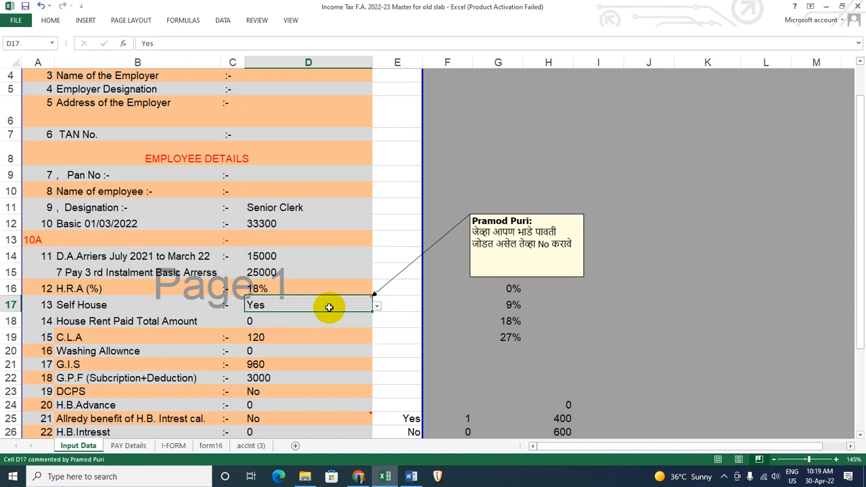
pyautogui.click(293, 338)
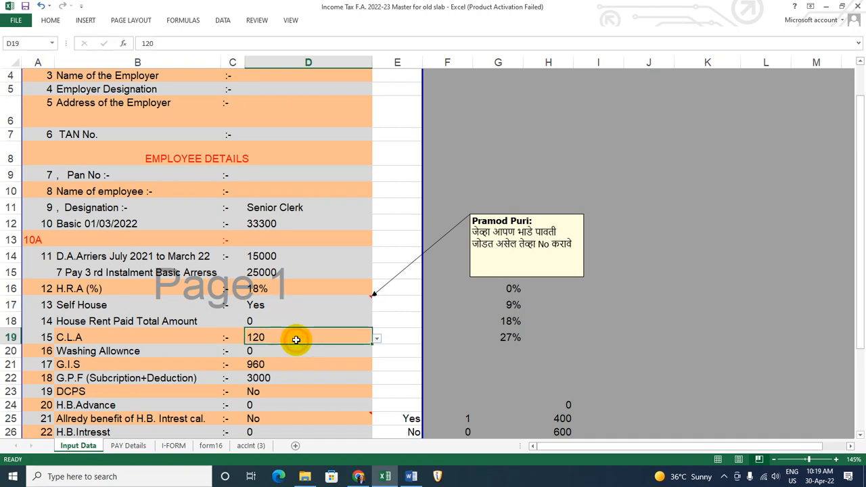
pyautogui.click(252, 323)
pyautogui.click(269, 307)
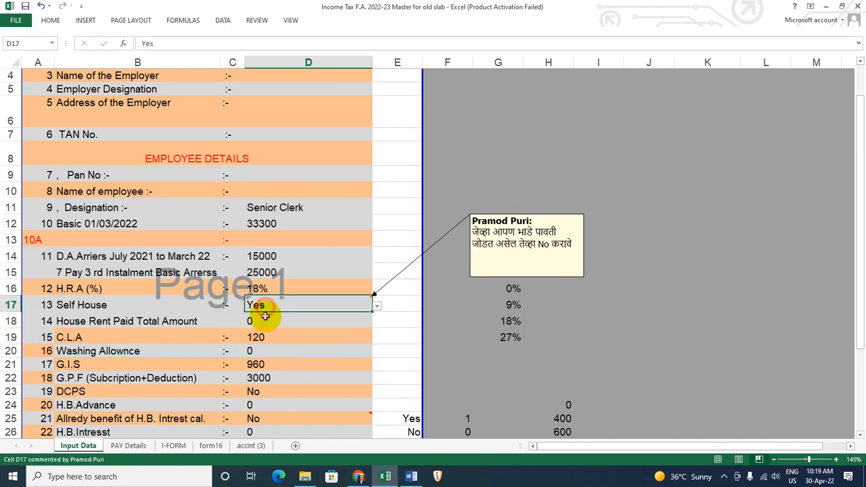
pyautogui.click(268, 322)
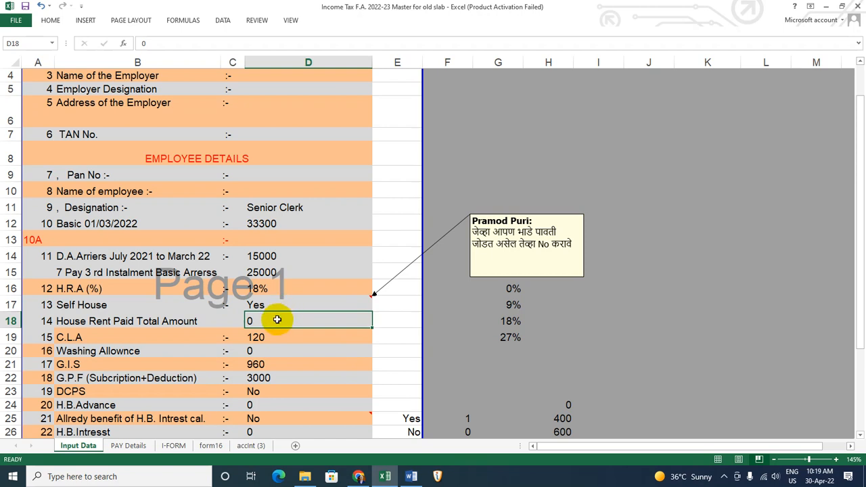
# Step: Look through the available C.L.A amounts for D19 without choosing a different one
pyautogui.click(270, 340)
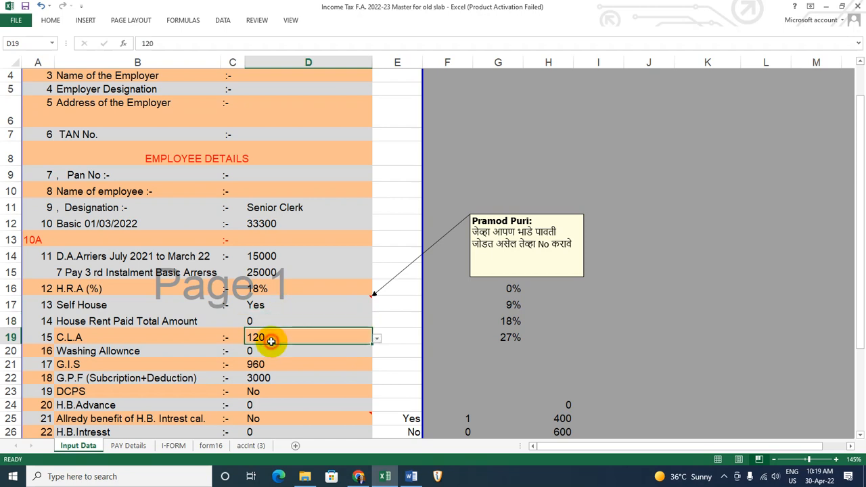
pyautogui.click(375, 340)
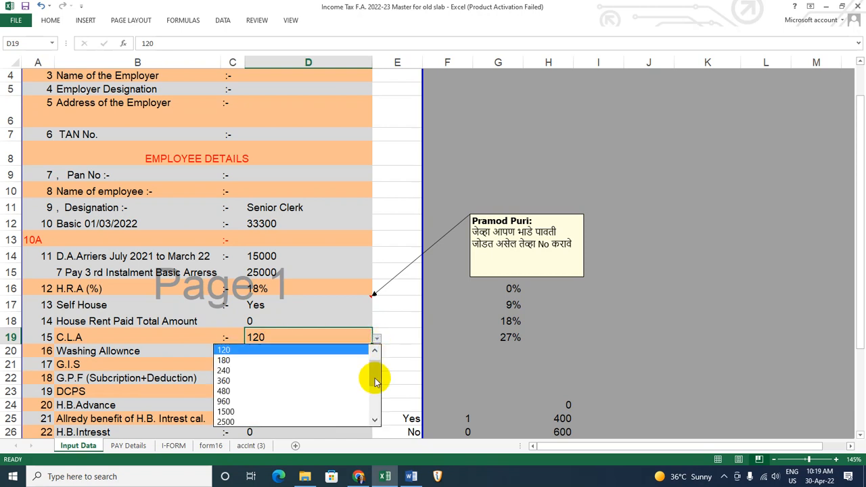
pyautogui.moveTo(374, 380)
pyautogui.mouseDown()
pyautogui.moveTo(370, 422)
pyautogui.moveTo(383, 380)
pyautogui.mouseUp()
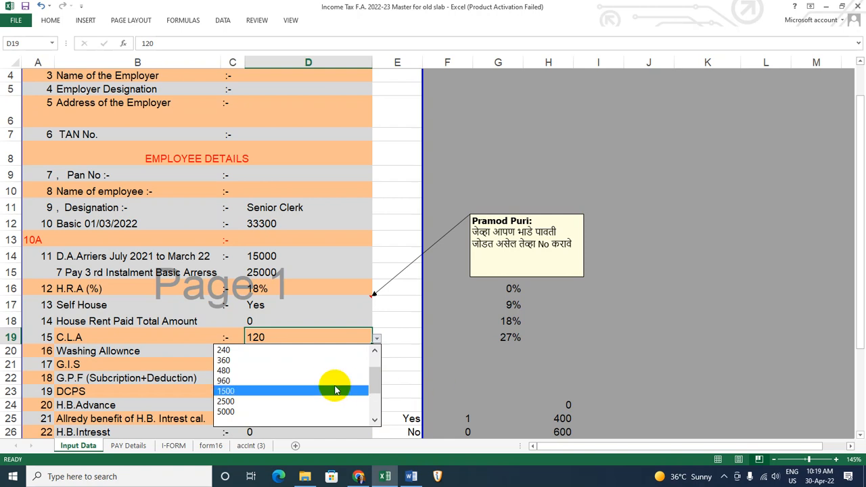
pyautogui.press('Escape')
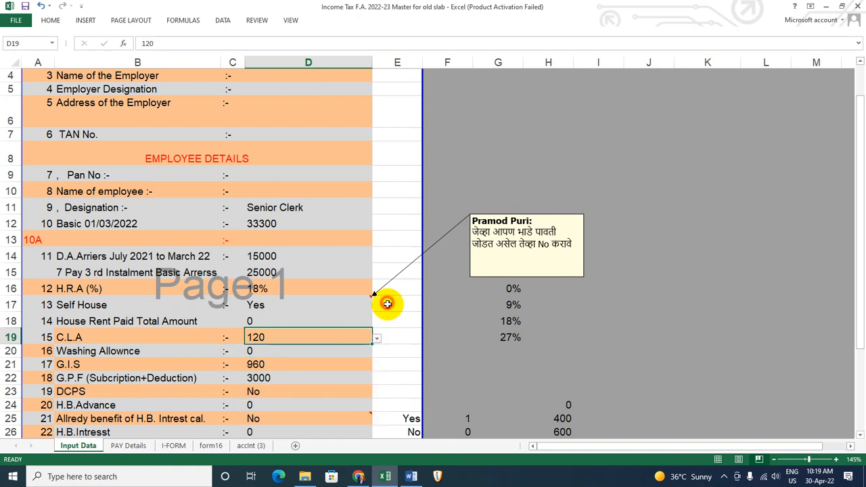
# Step: Review the G.I.S, G.P.F, DCPS, H.B.Advance and housing interest benefit entries in D21 to D25
pyautogui.click(307, 366)
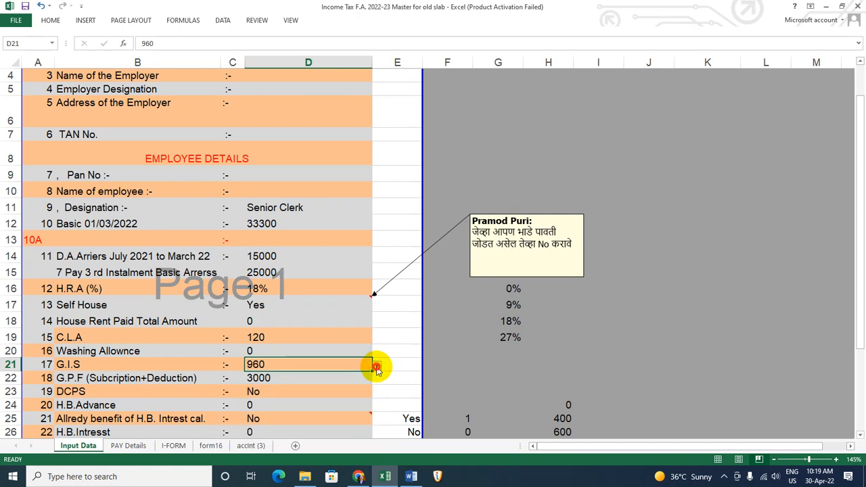
pyautogui.scroll(-1, 377, 364)
pyautogui.click(283, 319)
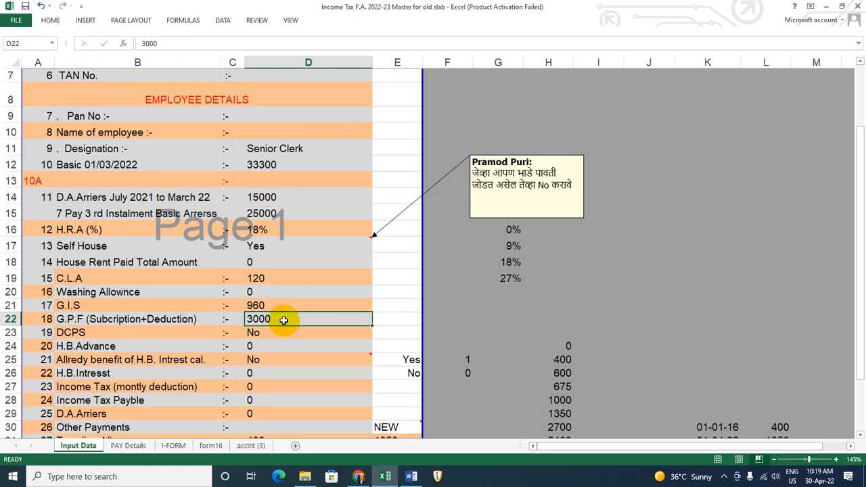
pyautogui.click(275, 334)
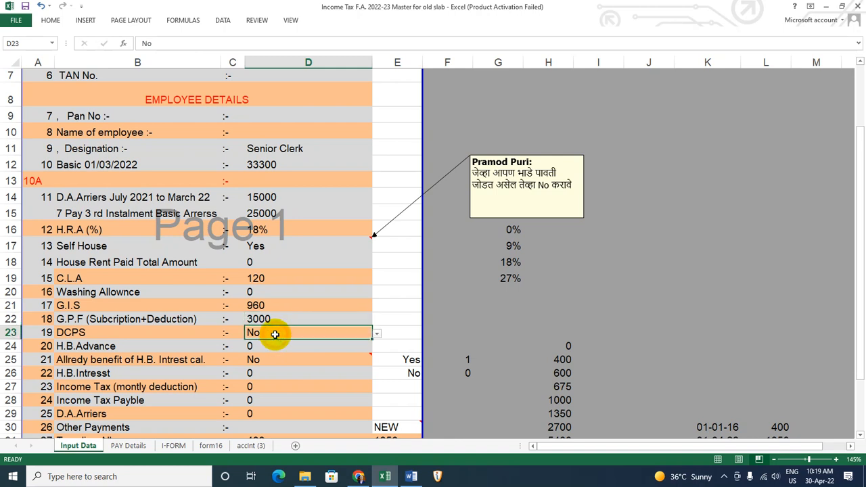
pyautogui.click(376, 333)
pyautogui.click(375, 335)
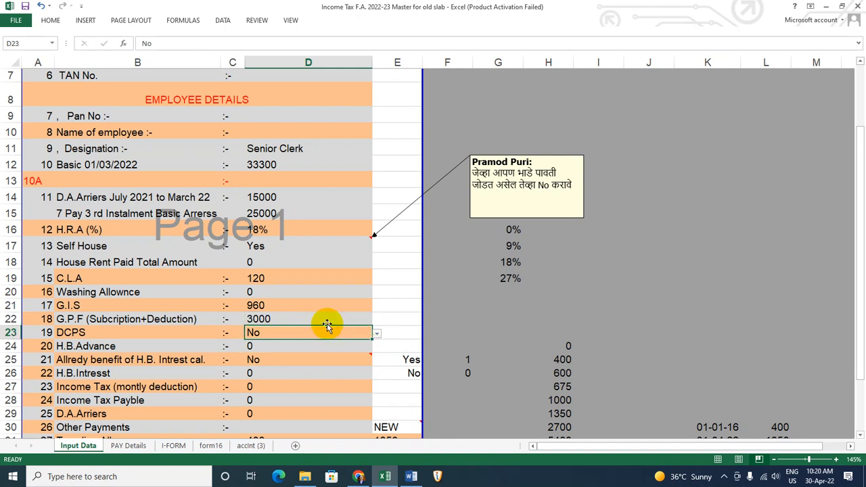
pyautogui.click(274, 347)
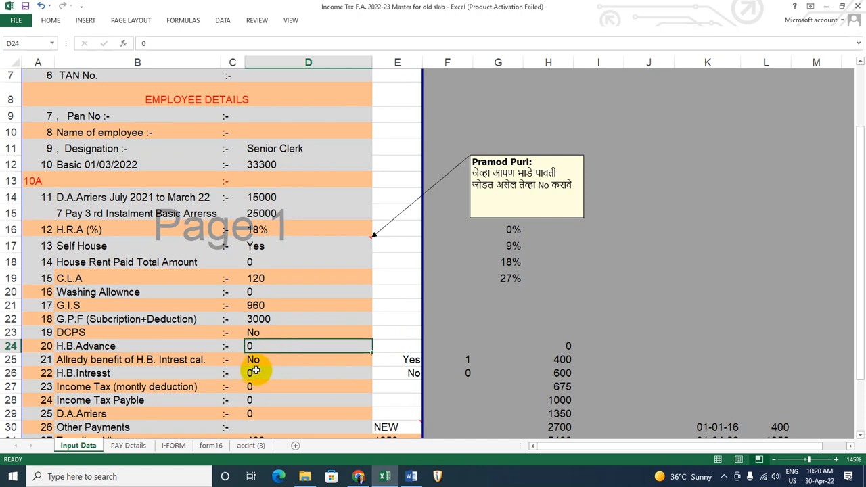
pyautogui.click(258, 363)
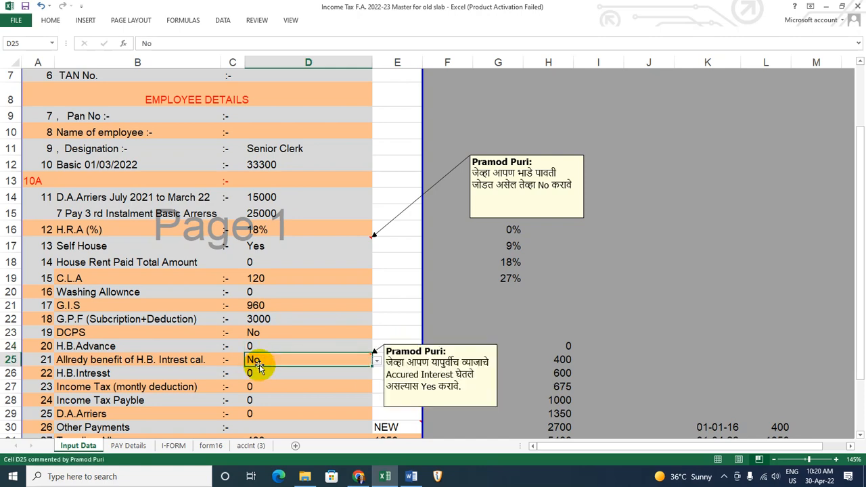
# Step: Review the income tax deduction, income tax payable, D.A. arrears and old and new travelling allowance entries
pyautogui.scroll(-1, 283, 360)
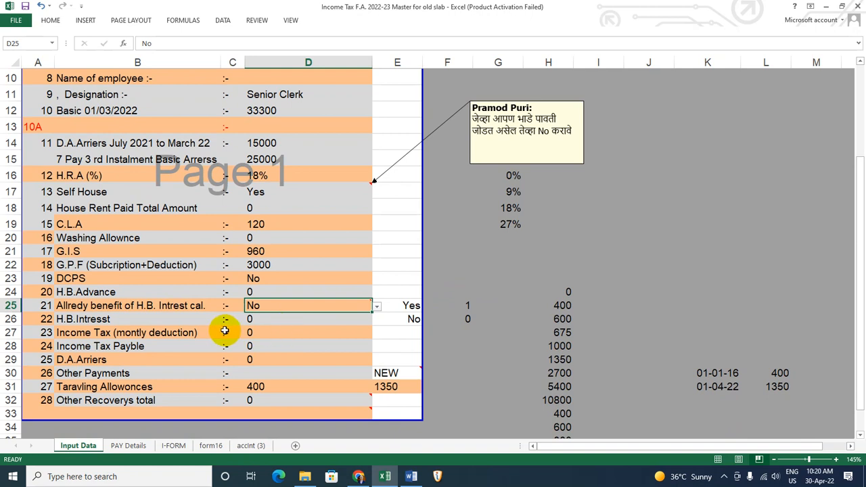
pyautogui.click(286, 331)
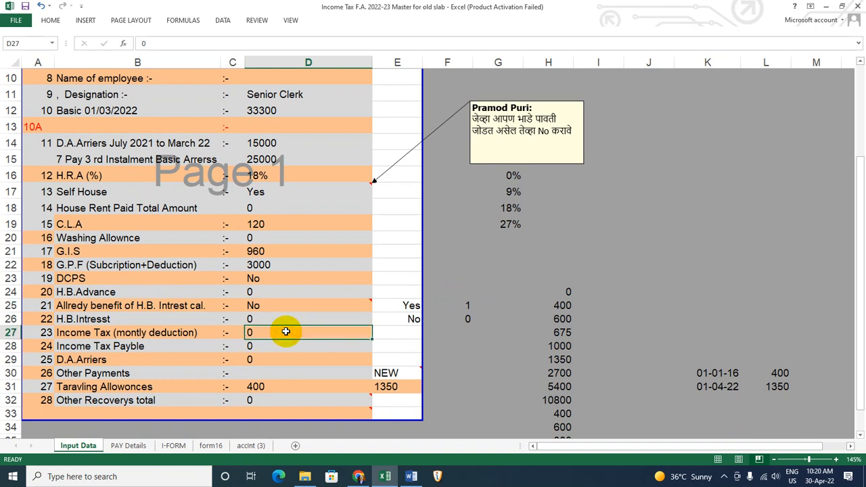
pyautogui.click(276, 347)
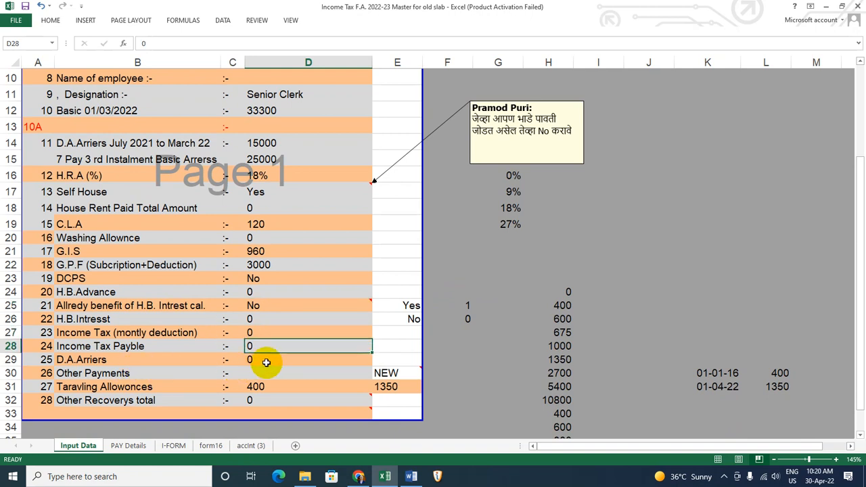
pyautogui.click(266, 360)
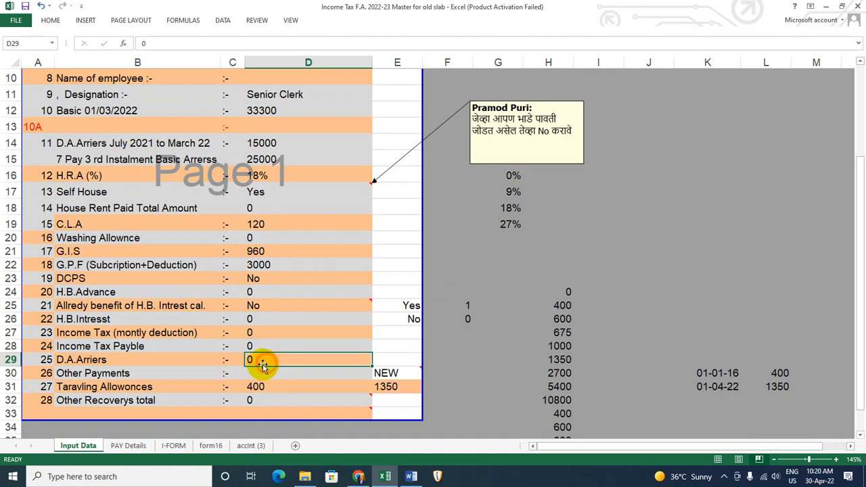
pyautogui.click(287, 391)
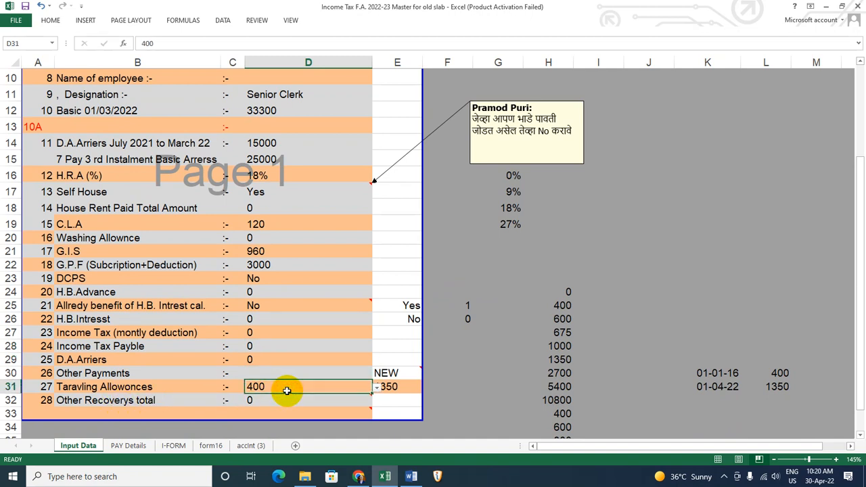
pyautogui.click(376, 388)
pyautogui.click(378, 393)
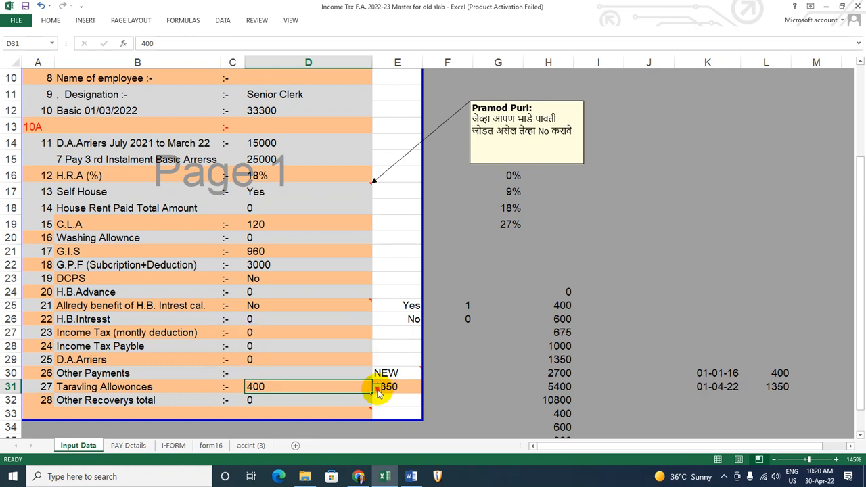
pyautogui.click(403, 388)
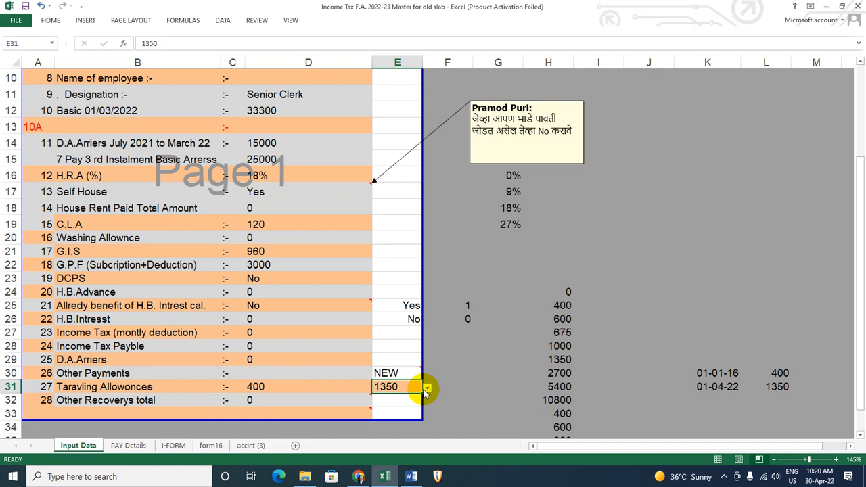
# Step: Review the monthly rows in the PAY Details sheet and the extra D.A. arrears entry cell E20
pyautogui.click(466, 384)
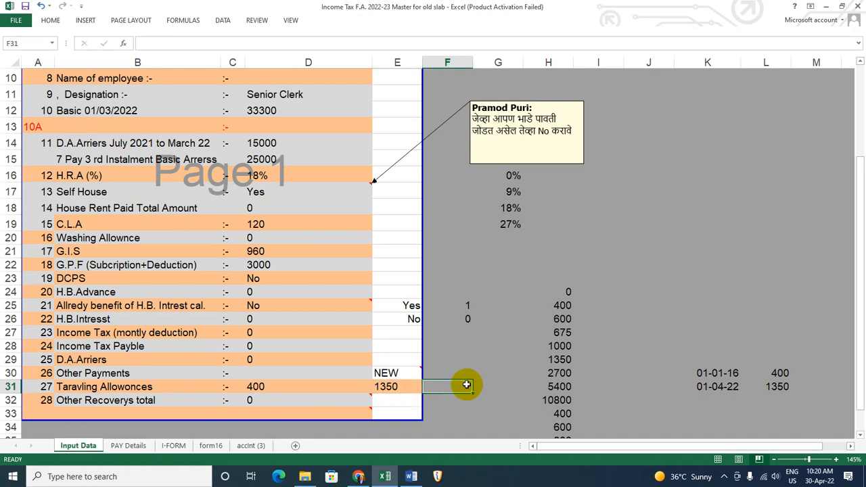
pyautogui.click(131, 446)
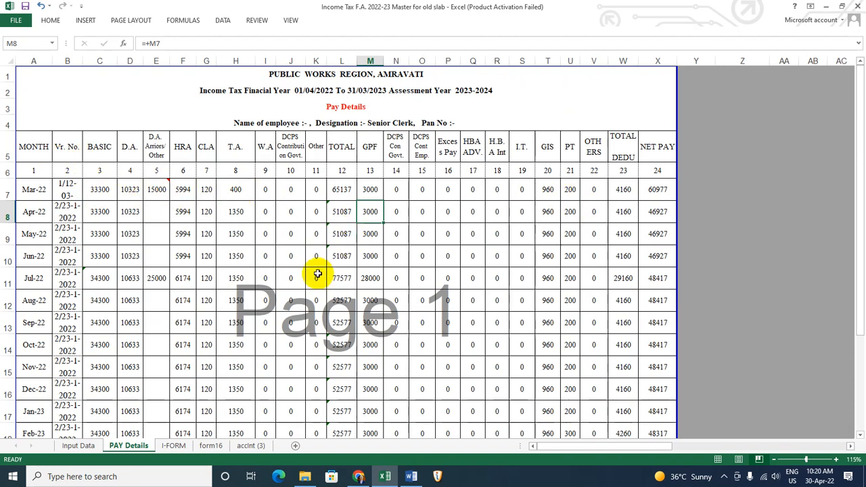
pyautogui.scroll(-3, 228, 276)
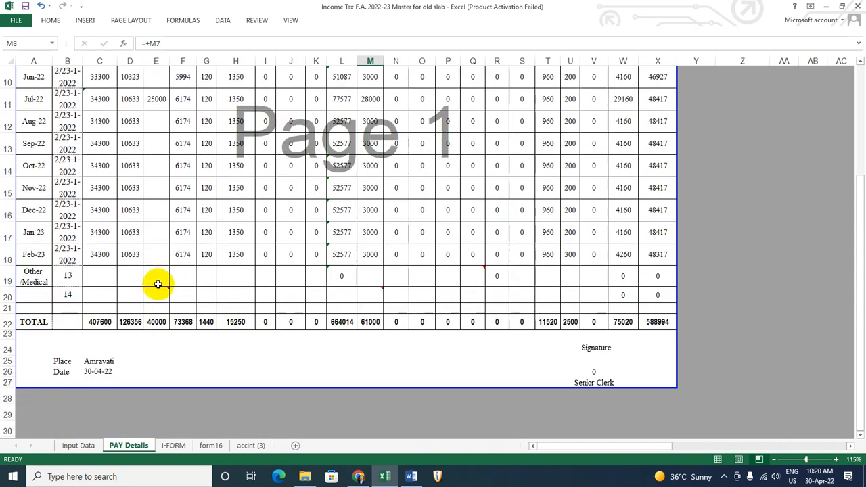
pyautogui.click(157, 291)
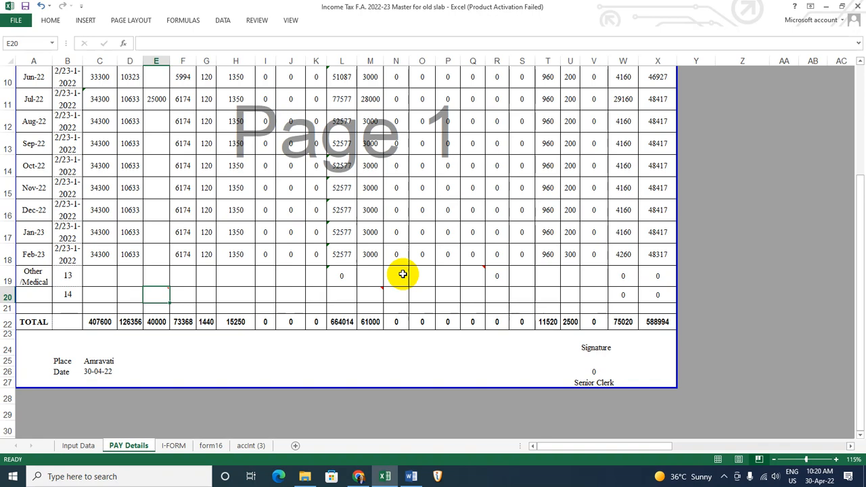
# Step: Check the U/S 24 house property interest and profession tax entries in G14 and G13 of the I-FORM sheet
pyautogui.click(174, 446)
pyautogui.scroll(10, 212, 377)
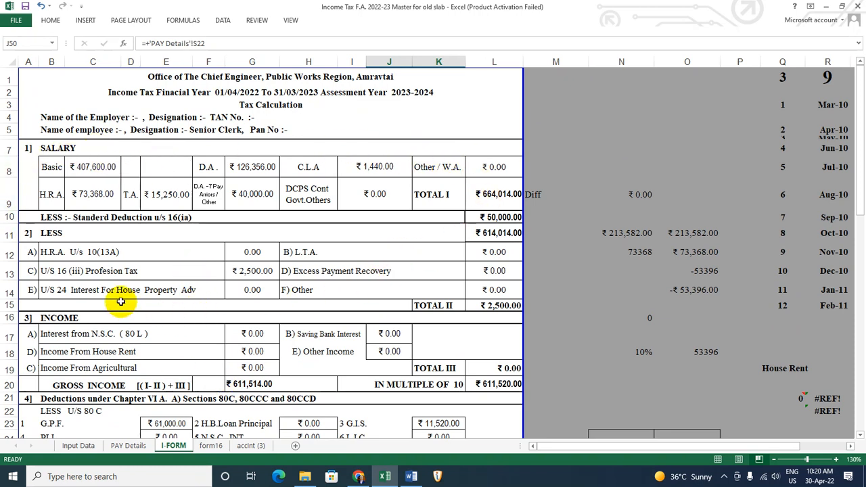
pyautogui.click(251, 289)
pyautogui.click(253, 273)
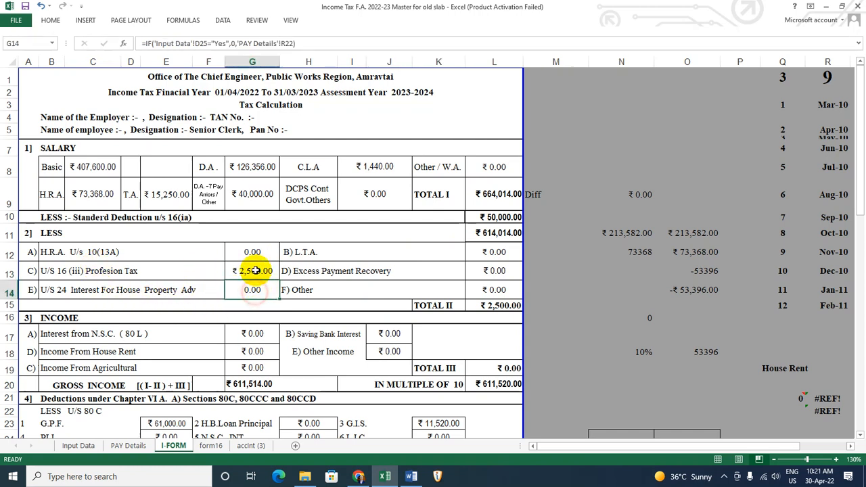
# Step: Check the H.B.A Int column in PAY Details, including its Other/Medical entry in R19
pyautogui.click(128, 445)
pyautogui.scroll(3, 443, 310)
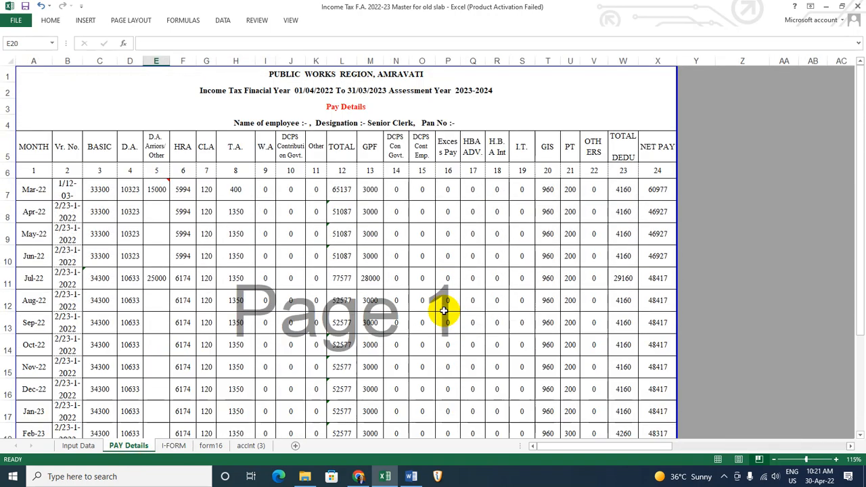
pyautogui.click(503, 147)
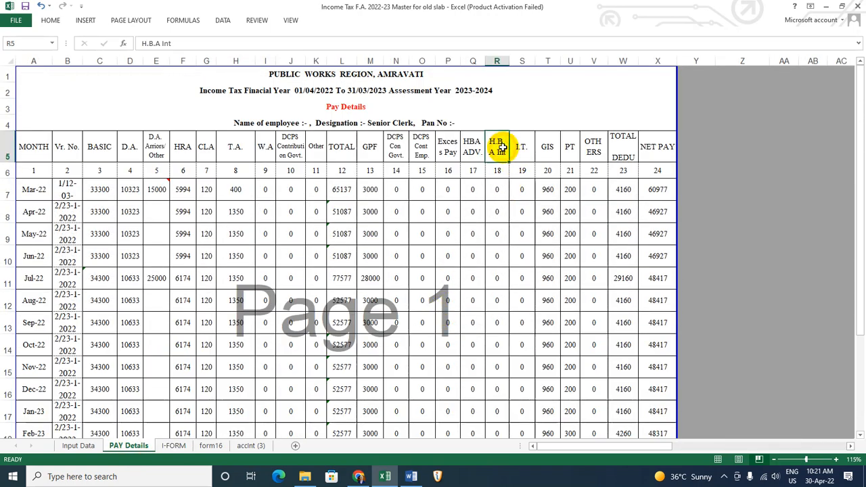
pyautogui.scroll(-3, 507, 298)
pyautogui.click(501, 282)
pyautogui.scroll(3, 501, 281)
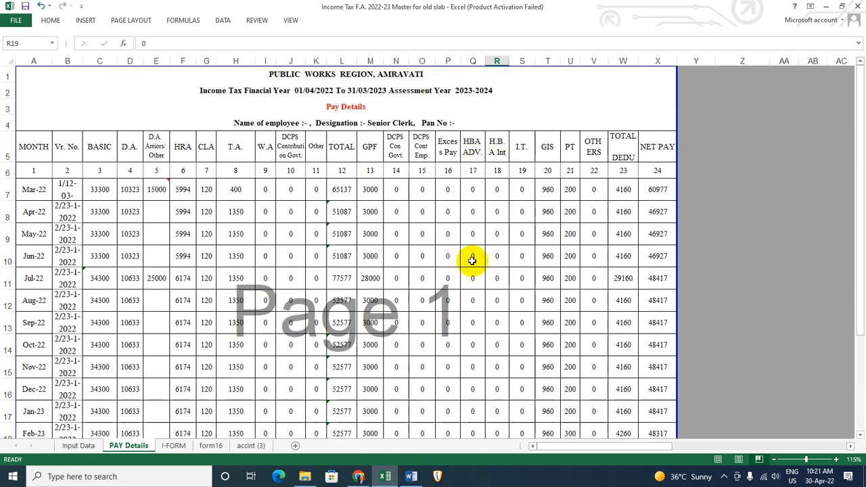
# Step: Read the note on housing advance cell Q19 and inspect the adjoining interest cell R19 in PAY Details
pyautogui.scroll(-5, 514, 253)
pyautogui.click(470, 145)
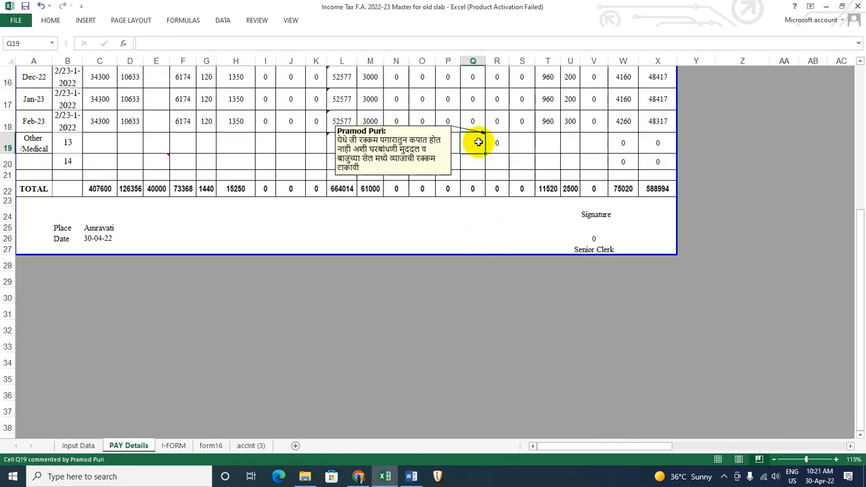
pyautogui.click(497, 142)
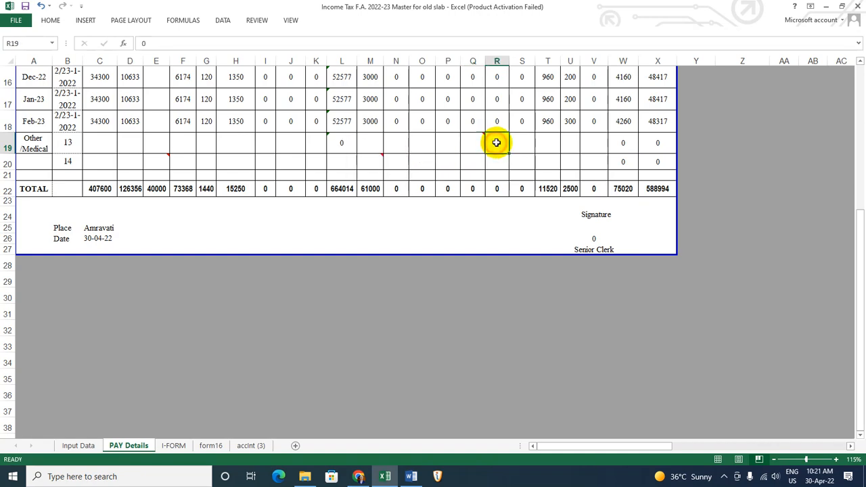
pyautogui.click(469, 143)
pyautogui.click(504, 146)
pyautogui.scroll(1, 501, 178)
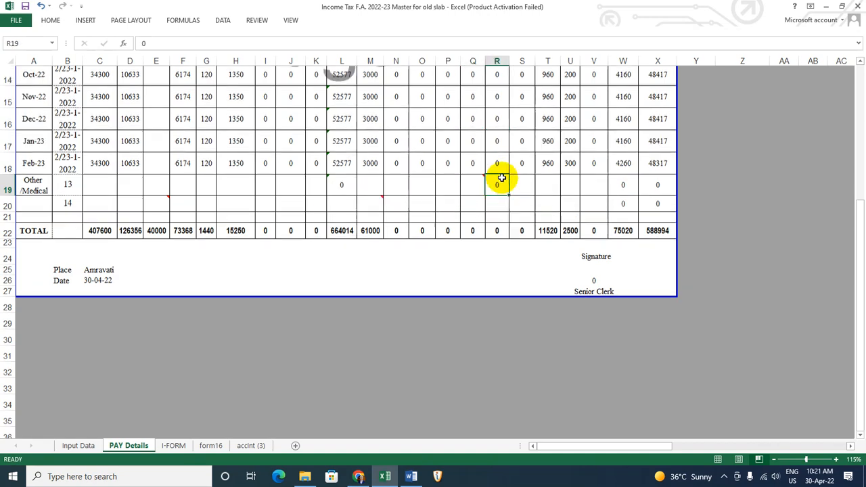
pyautogui.scroll(4, 497, 162)
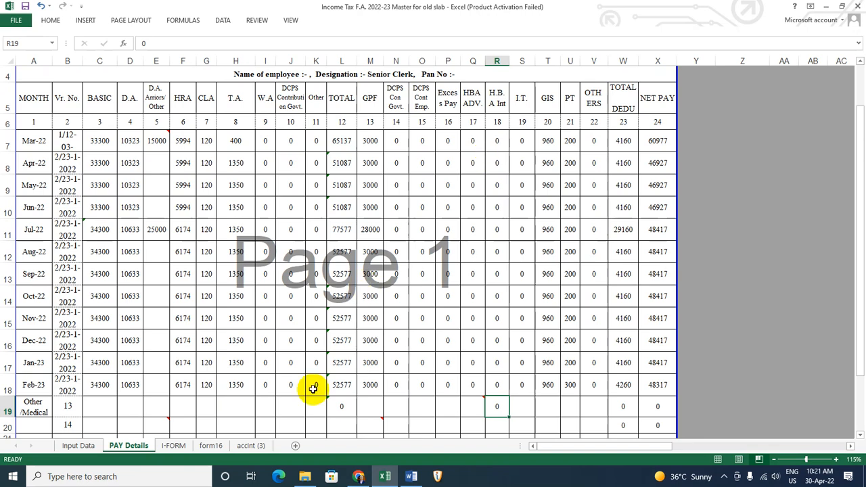
# Step: Review I-FORM's excess payment recovery, other income items and section 80C deductions
pyautogui.click(177, 445)
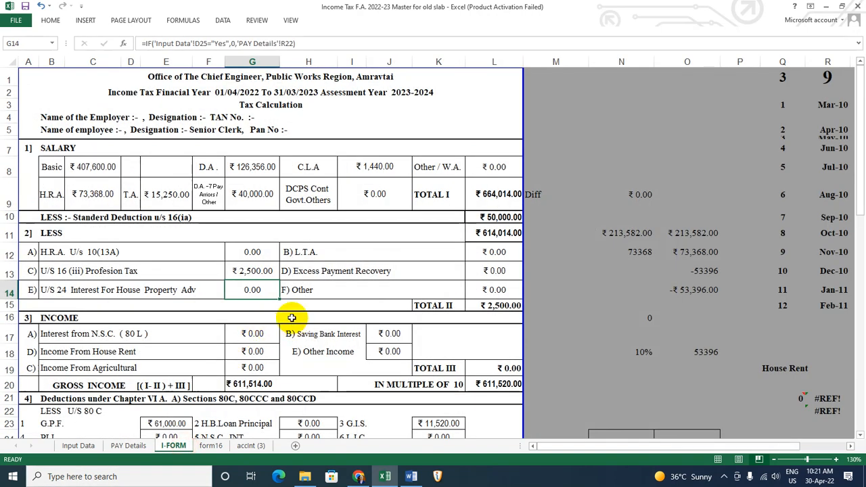
pyautogui.click(499, 271)
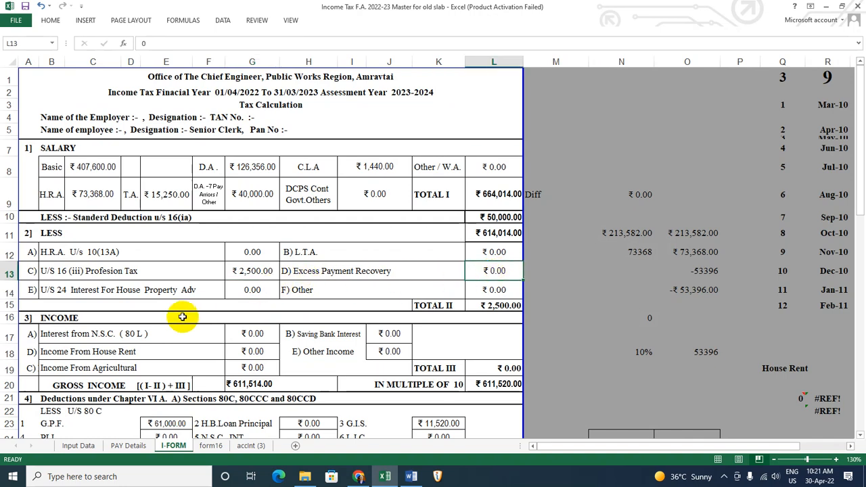
pyautogui.scroll(-1, 180, 316)
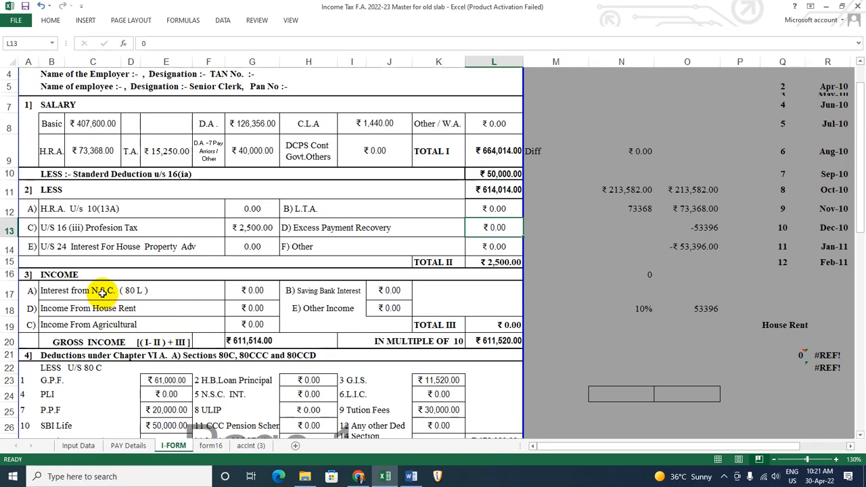
pyautogui.scroll(-1, 100, 289)
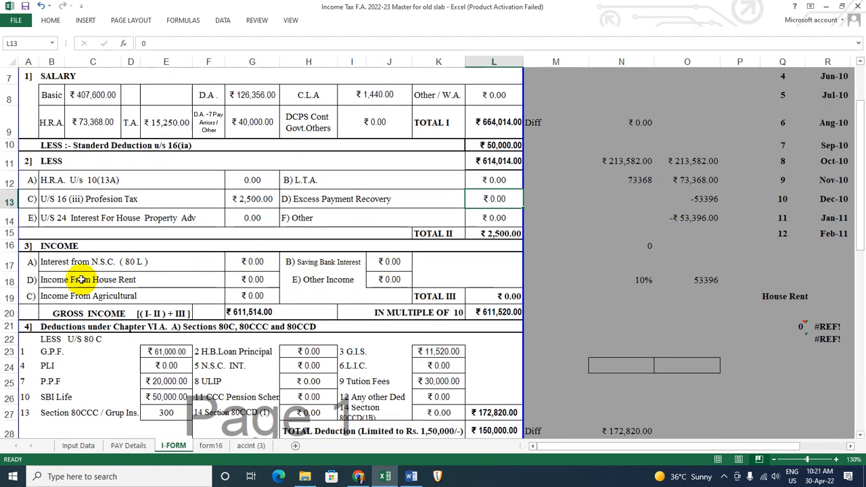
pyautogui.scroll(-1, 318, 280)
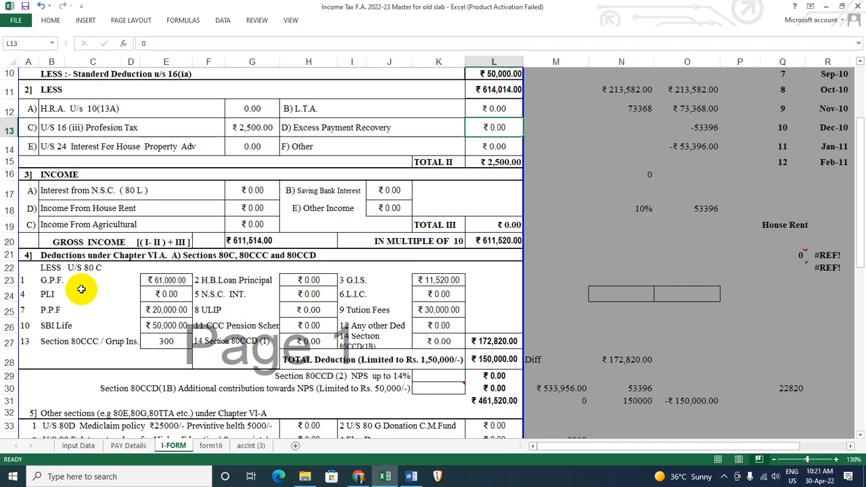
pyautogui.scroll(-1, 80, 289)
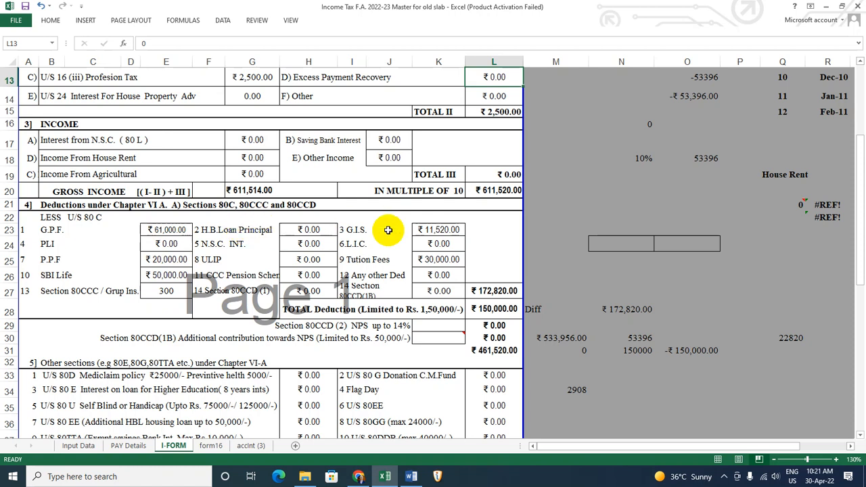
# Step: Inspect I-FORM's 80C total in L27, the Section 80CCD (2) NPS amount in L29 and the salary section
pyautogui.click(504, 292)
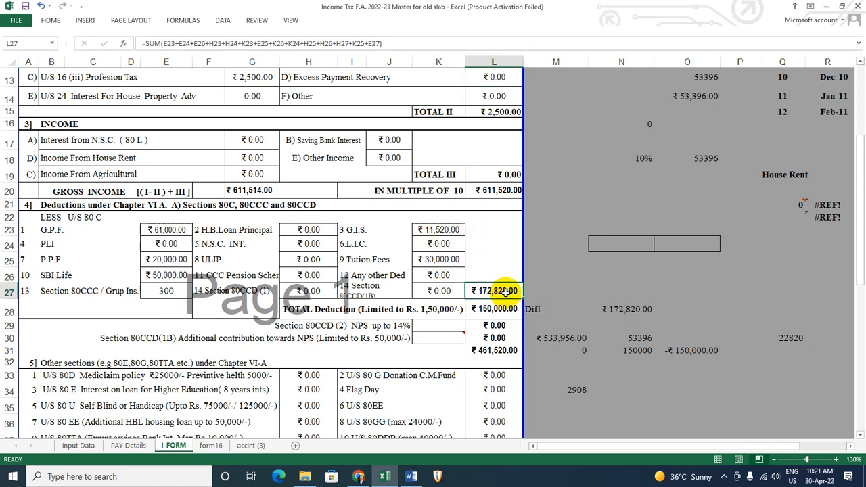
pyautogui.click(321, 328)
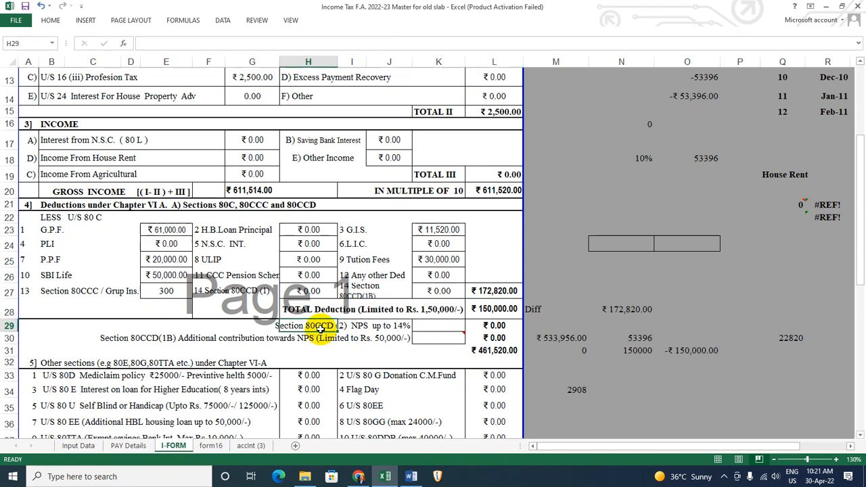
pyautogui.click(378, 327)
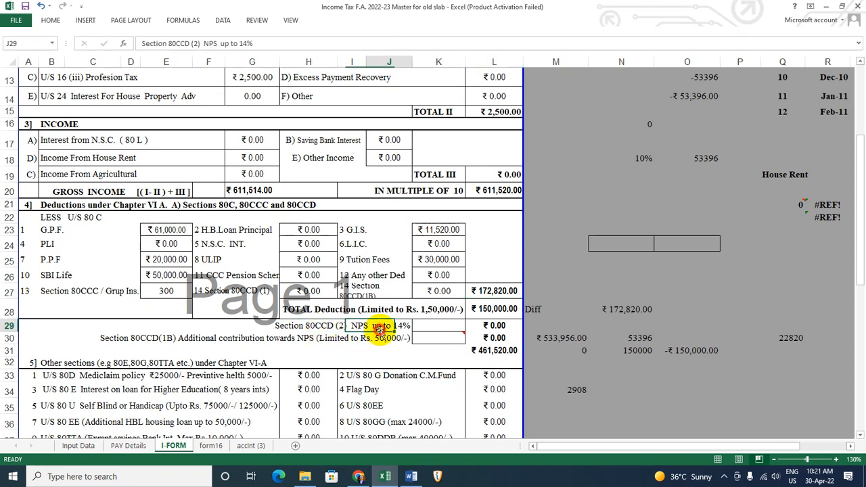
pyautogui.click(487, 329)
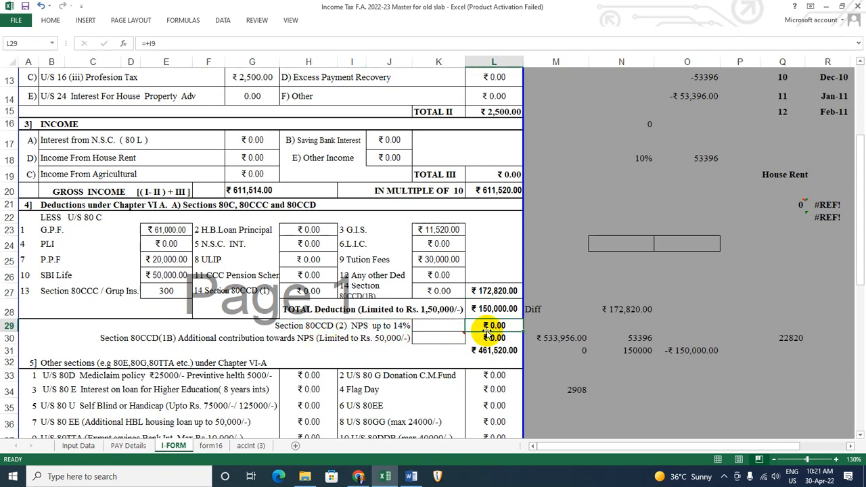
pyautogui.scroll(4, 448, 324)
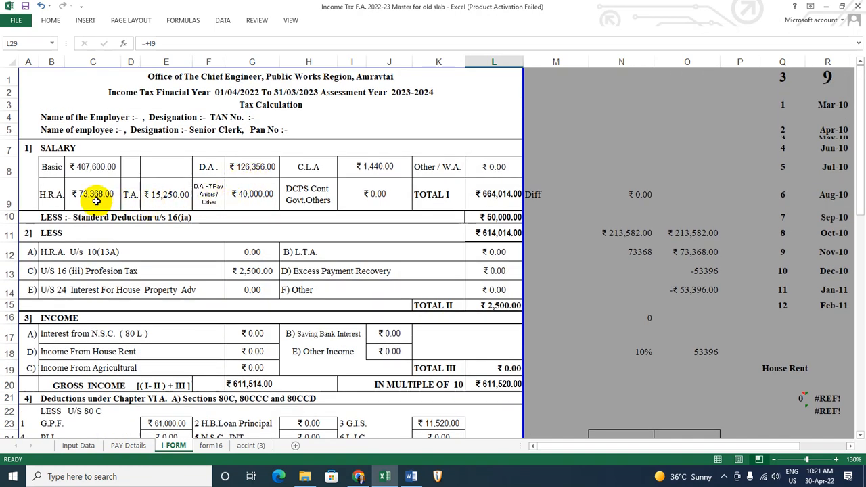
pyautogui.click(162, 168)
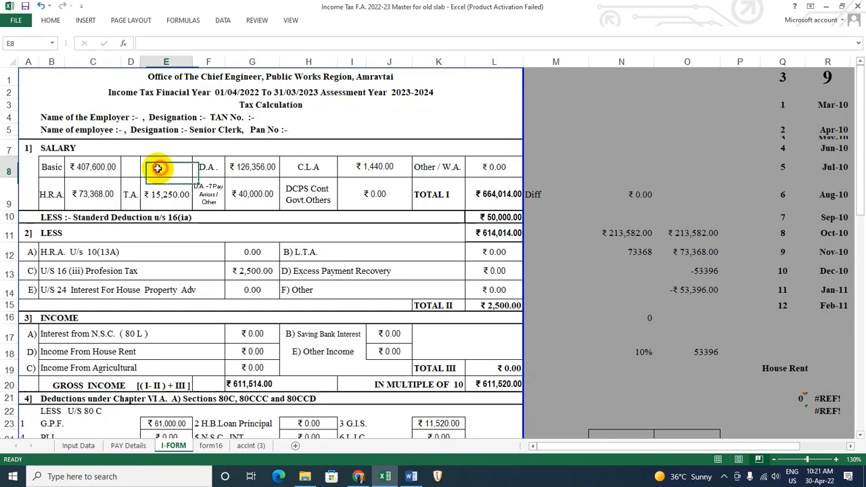
# Step: Set DCPS in D23 of the Input Data sheet to Yes
pyautogui.click(78, 445)
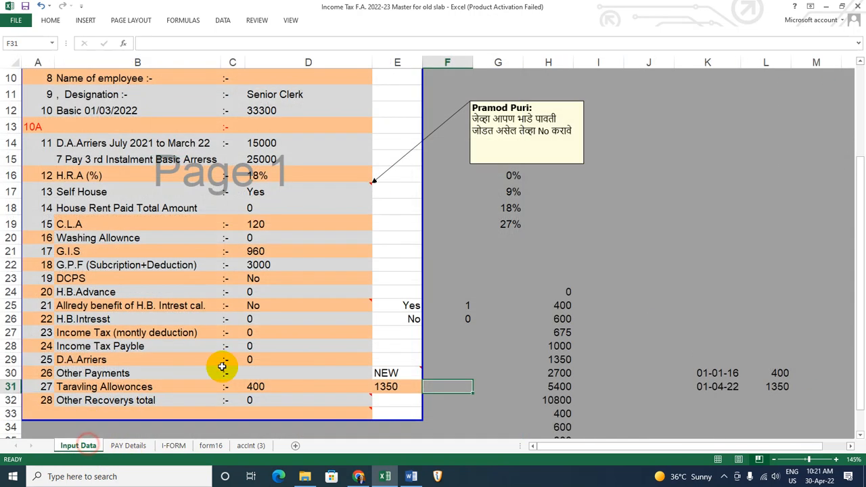
pyautogui.click(279, 279)
pyautogui.click(377, 280)
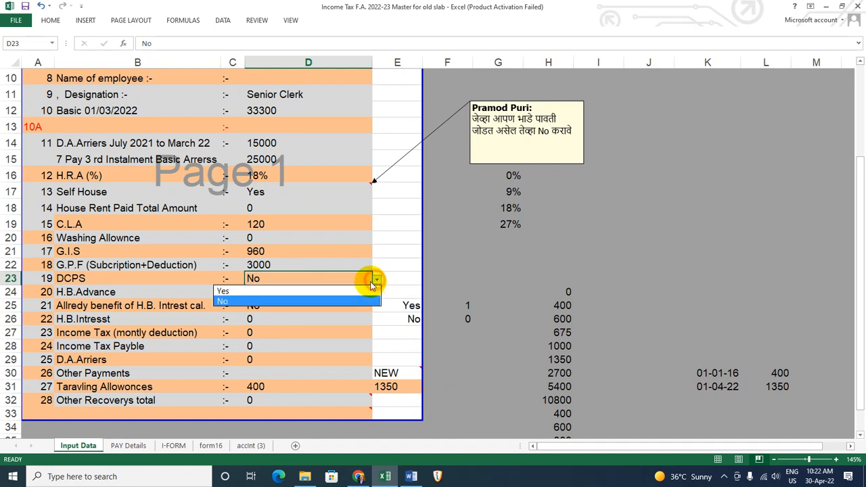
pyautogui.click(331, 288)
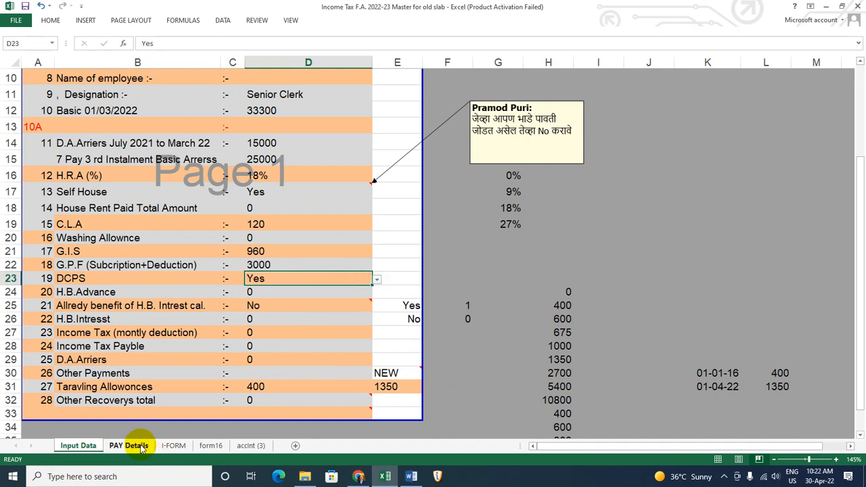
# Step: Check the DCPS government contribution in I9 and the Section 80CCD (2) NPS deduction in L29 of I-FORM
pyautogui.click(173, 446)
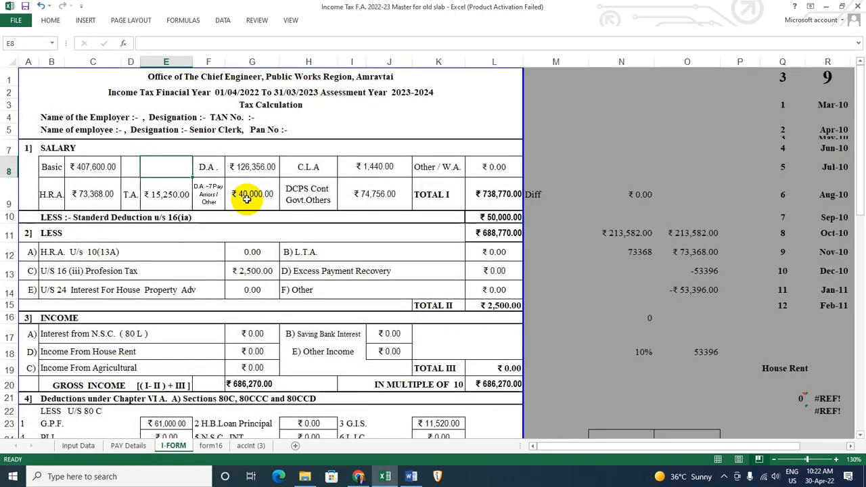
pyautogui.click(369, 195)
pyautogui.scroll(-3, 384, 239)
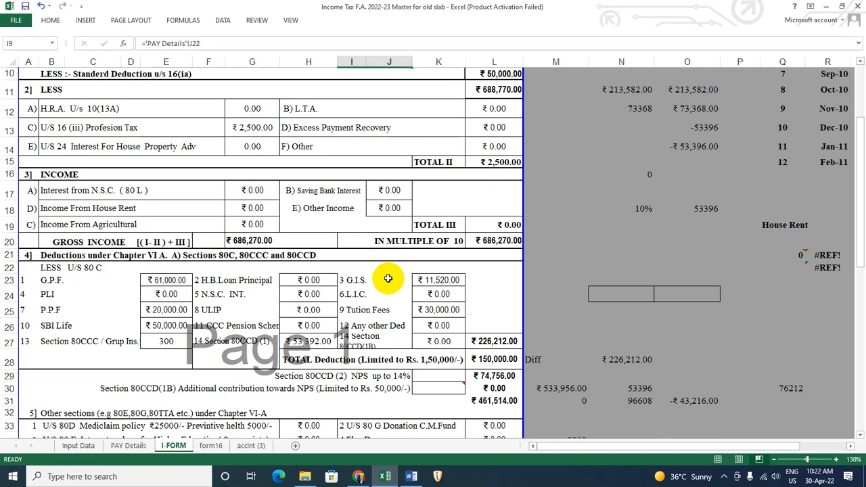
pyautogui.click(501, 376)
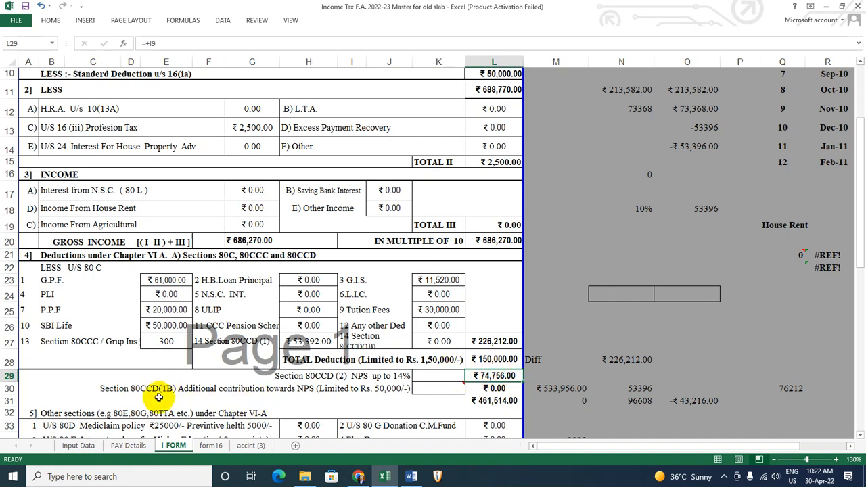
# Step: Set DCPS in D23 of the Input Data sheet back to No
pyautogui.click(78, 445)
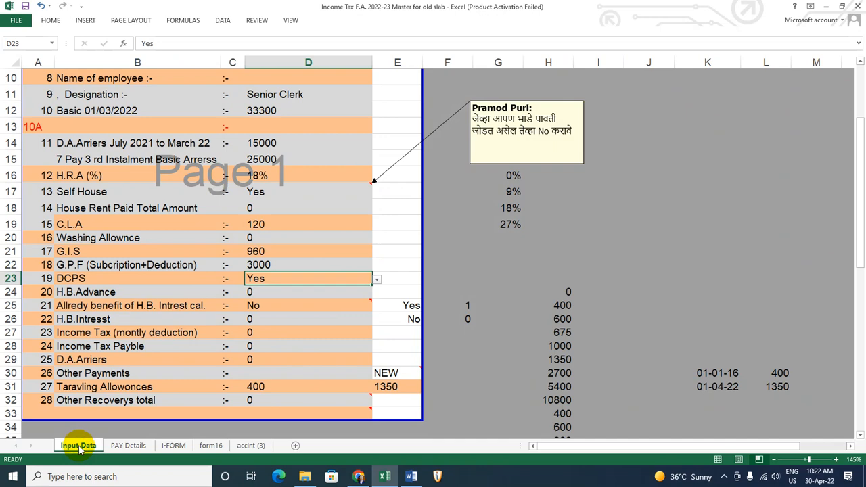
pyautogui.click(376, 279)
pyautogui.click(358, 301)
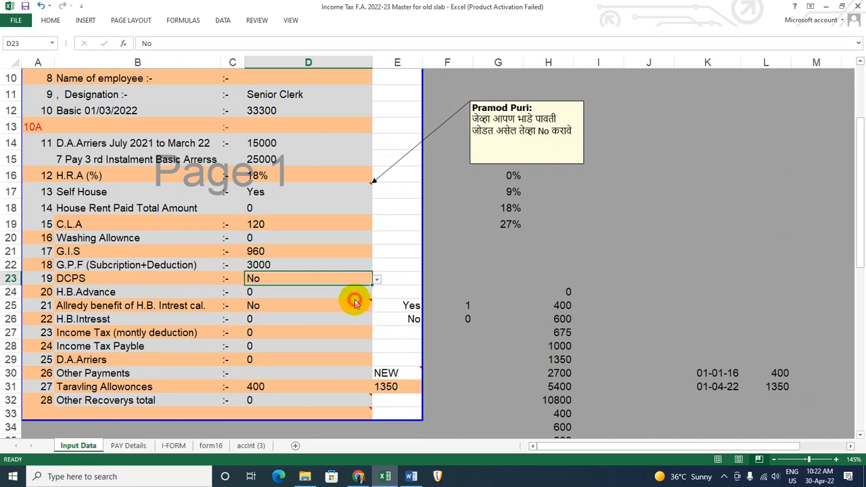
pyautogui.click(344, 319)
# Step: Inspect I-FORM's 80C total in L27, the Section 80CCD (2) amount in L29 and the Section 80CCD(1B) additional NPS contribution in L30
pyautogui.click(174, 445)
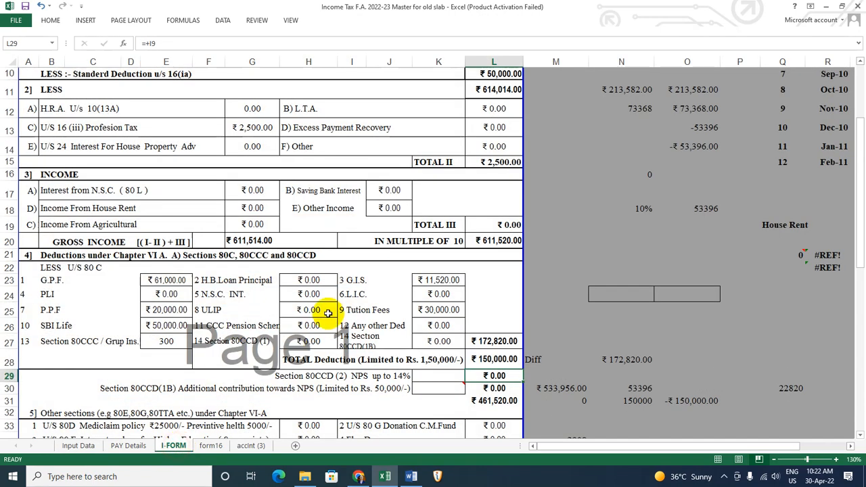
pyautogui.scroll(-2, 332, 314)
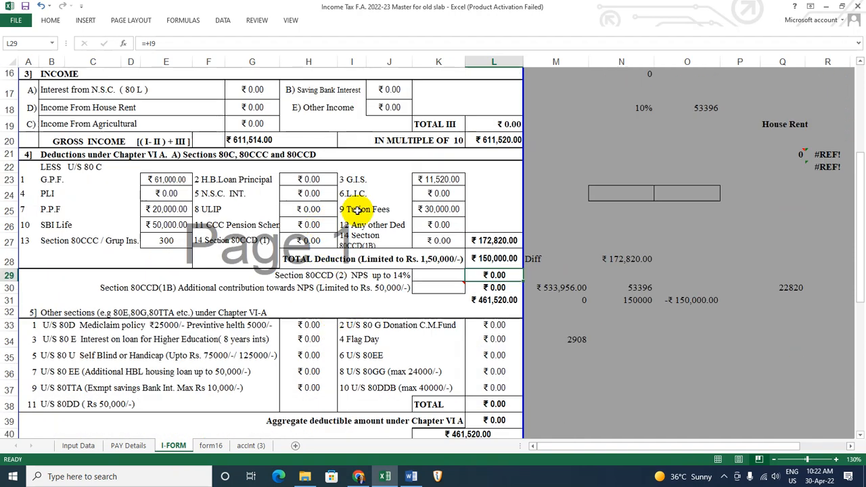
pyautogui.click(495, 242)
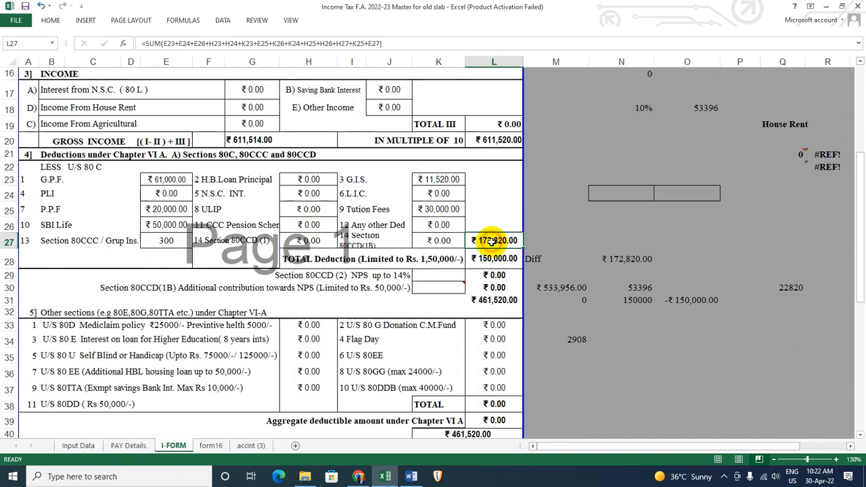
pyautogui.click(391, 277)
pyautogui.click(487, 275)
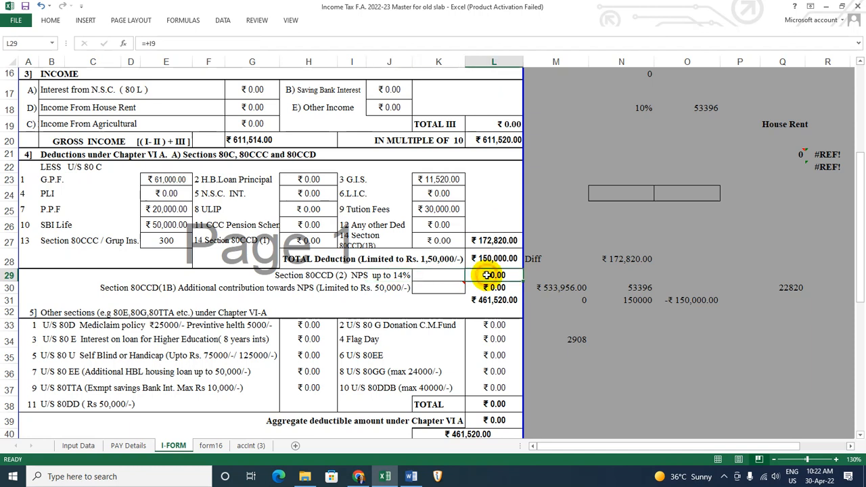
pyautogui.click(383, 289)
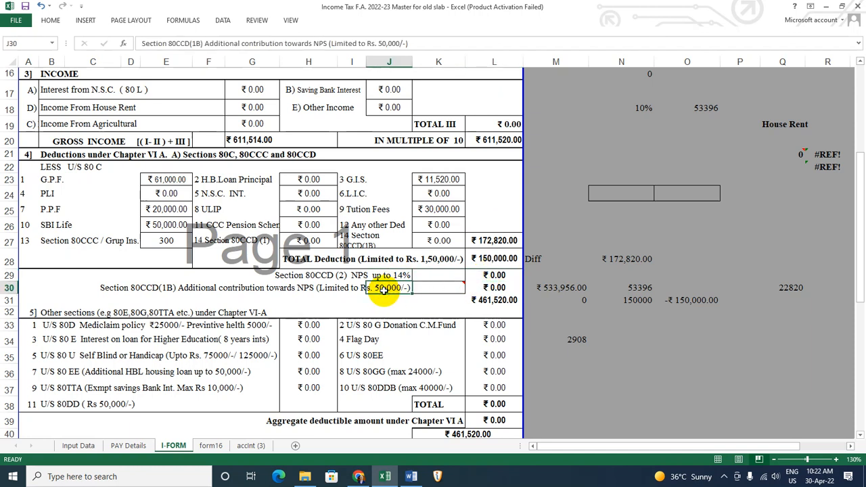
pyautogui.click(501, 287)
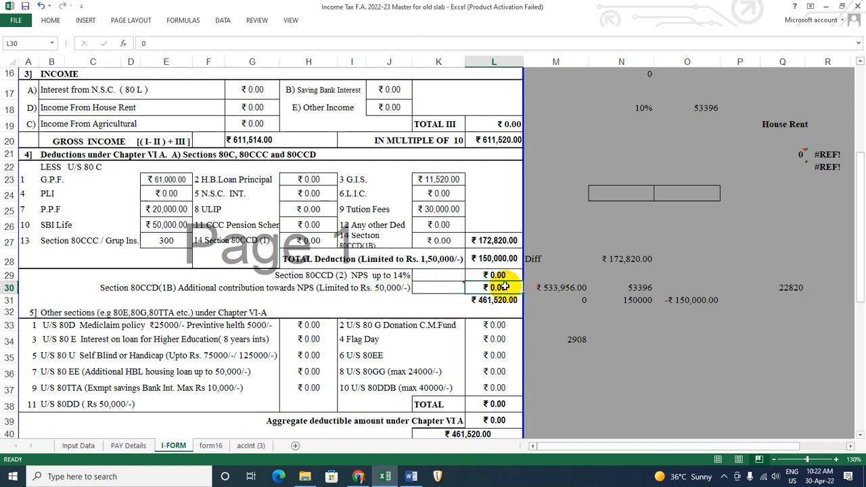
# Step: Check the income after deductions in L31 of I-FORM, the Total Income in J42 and the tax rows below it
pyautogui.click(494, 299)
pyautogui.scroll(-1, 502, 335)
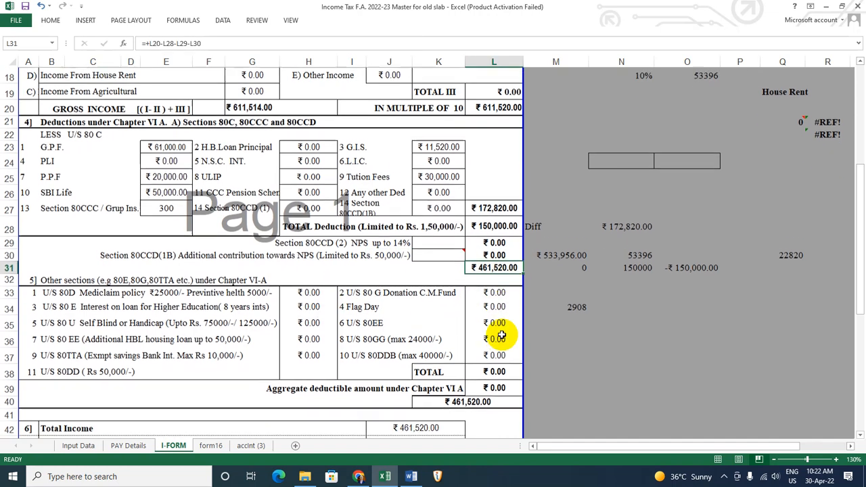
pyautogui.scroll(-1, 387, 400)
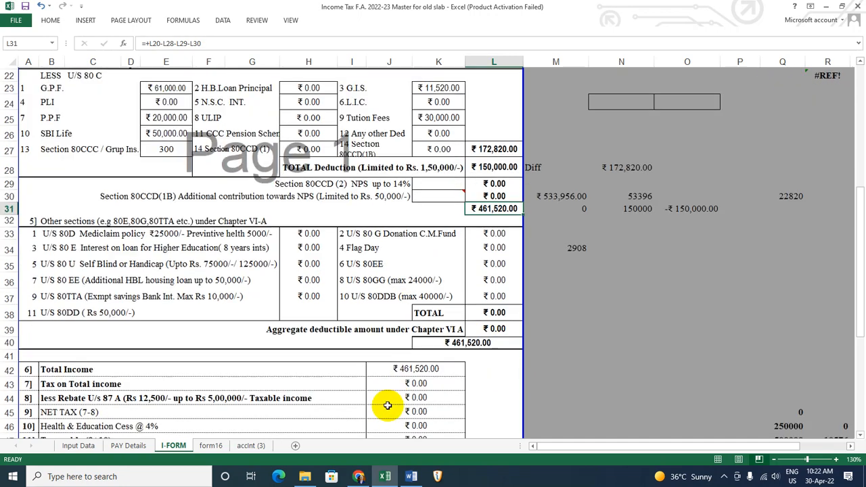
pyautogui.click(421, 368)
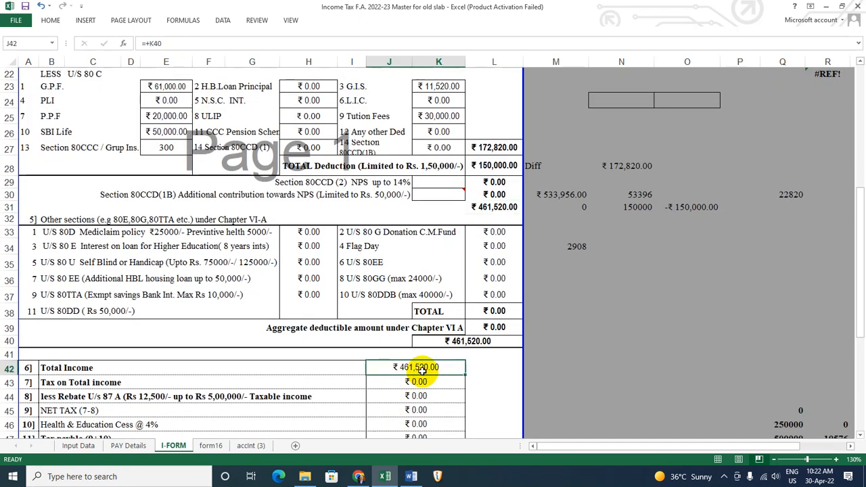
pyautogui.scroll(-2, 422, 372)
pyautogui.scroll(-2, 420, 376)
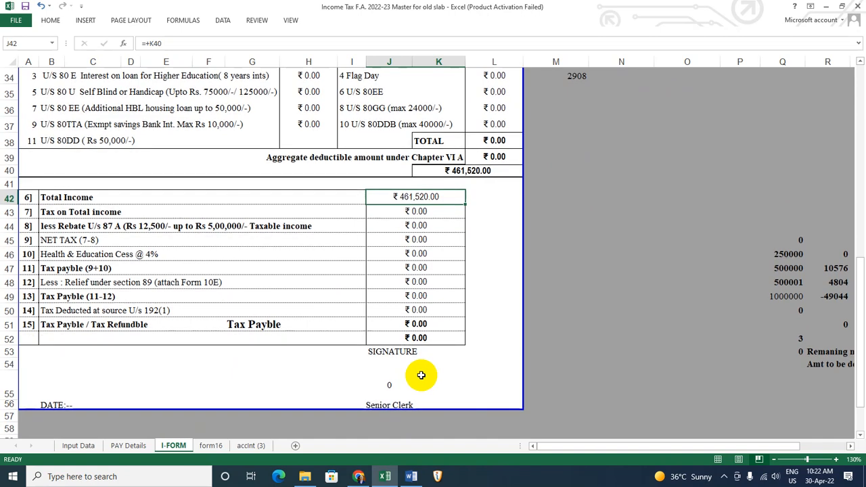
# Step: Review the form16 sheet from its certification section up to the header and gross salary details
pyautogui.click(218, 448)
pyautogui.scroll(18, 259, 319)
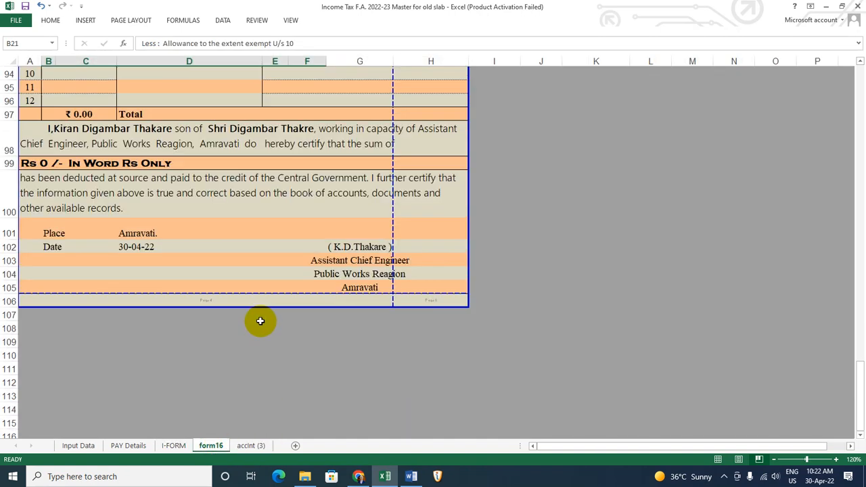
pyautogui.scroll(13, 260, 322)
pyautogui.scroll(7, 348, 201)
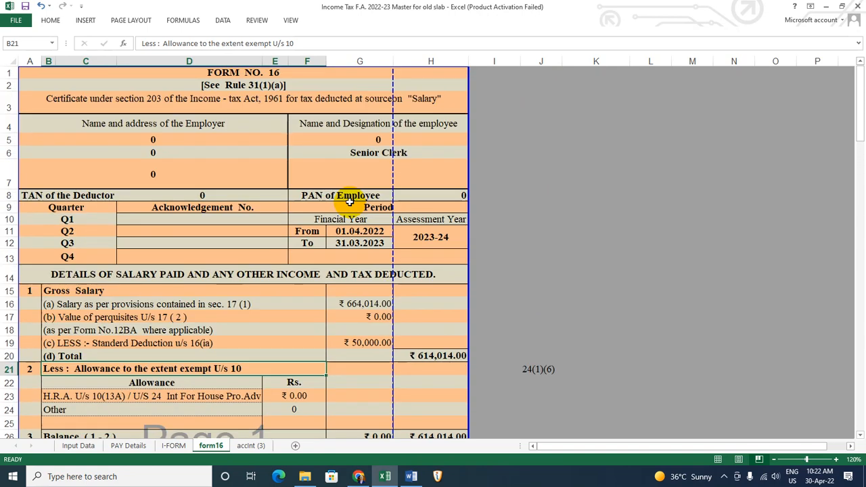
pyautogui.click(368, 328)
pyautogui.press('Home')
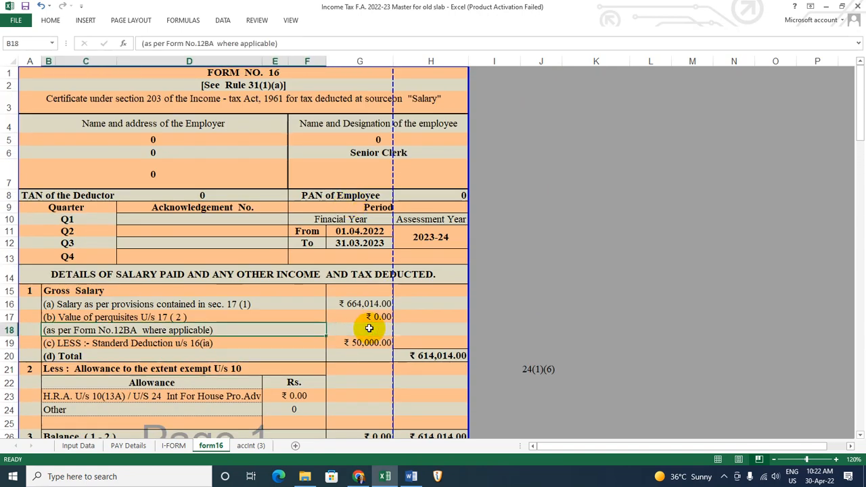
# Step: Inspect the standard deduction u/s 16(ia) in L10 of I-FORM and the remaining salary formula in L11
pyautogui.click(189, 447)
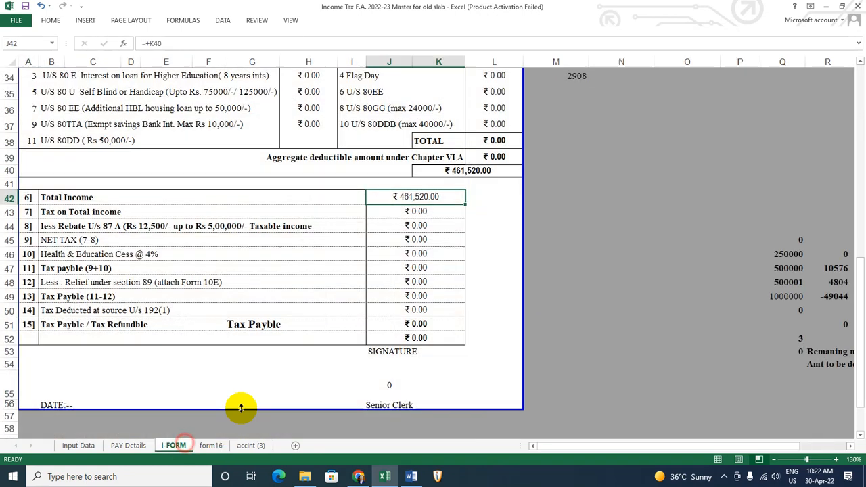
pyautogui.scroll(11, 348, 277)
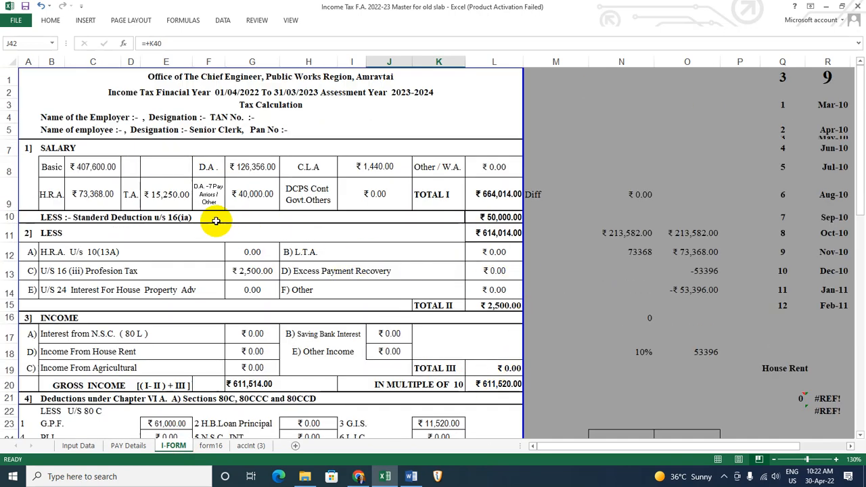
pyautogui.click(494, 218)
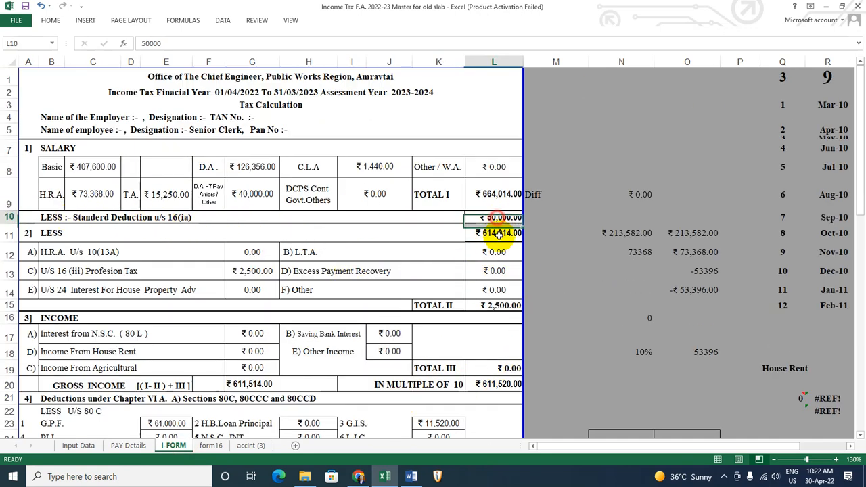
pyautogui.click(500, 234)
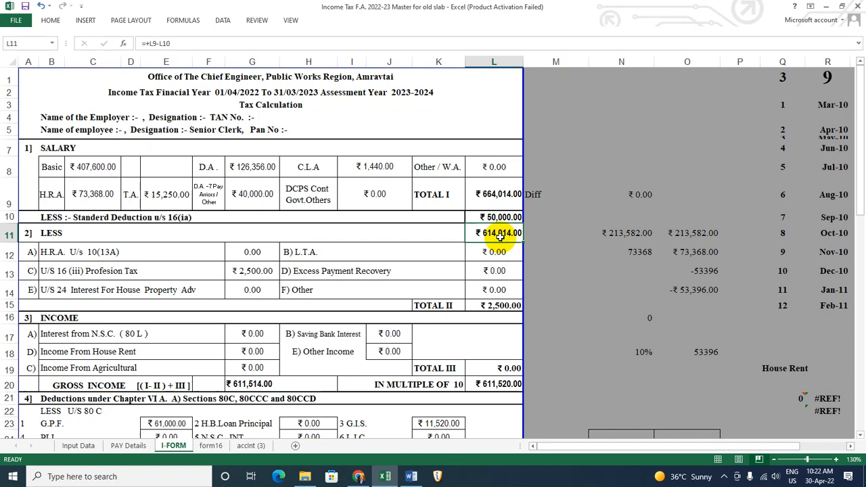
# Step: Set Basic 01/03/2022 in D12 of the Input Data sheet to 37200
pyautogui.click(80, 446)
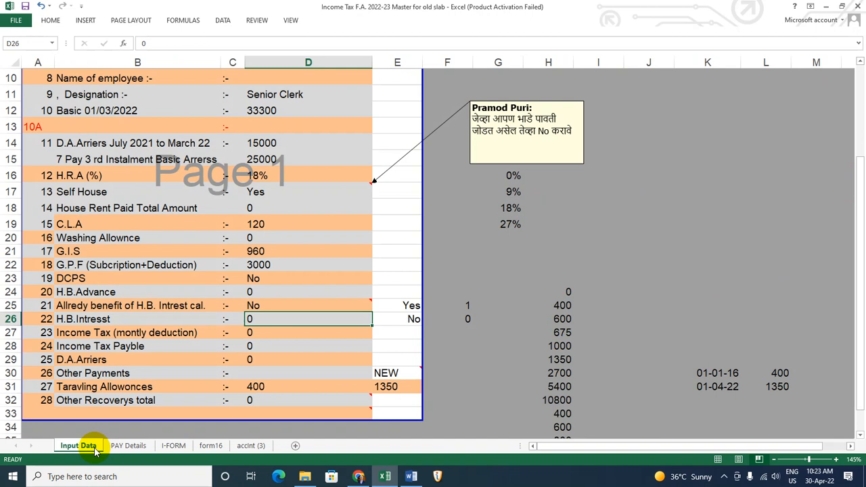
pyautogui.scroll(2, 285, 230)
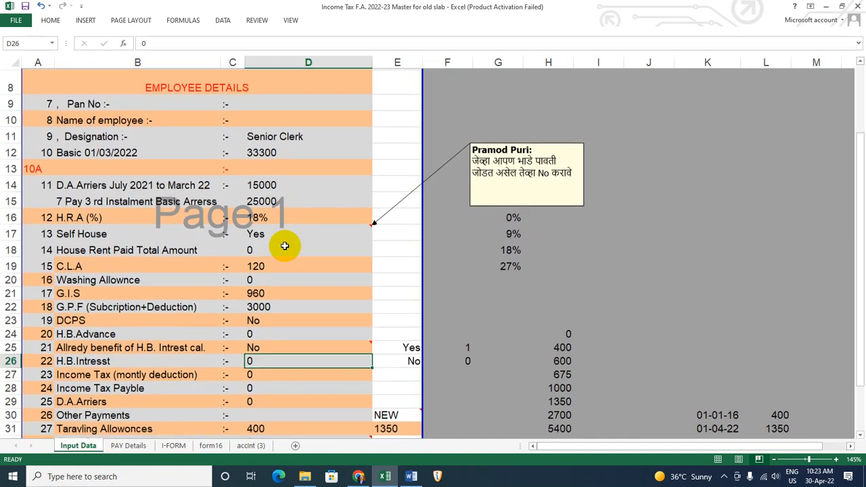
pyautogui.press('Up')
pyautogui.press('Up')
pyautogui.press('Up')
pyautogui.press('Up')
pyautogui.press('Up')
pyautogui.press('Up')
pyautogui.press('Up')
pyautogui.press('Up')
pyautogui.press('Up')
pyautogui.press('Up')
pyautogui.press('Up')
pyautogui.press('Up')
pyautogui.press('Up')
pyautogui.press('Up')
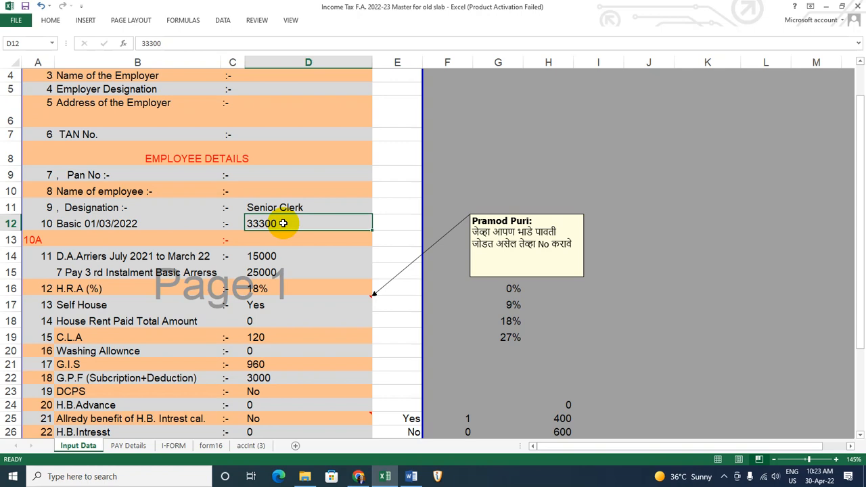
pyautogui.press('pagedown')
pyautogui.press('Home')
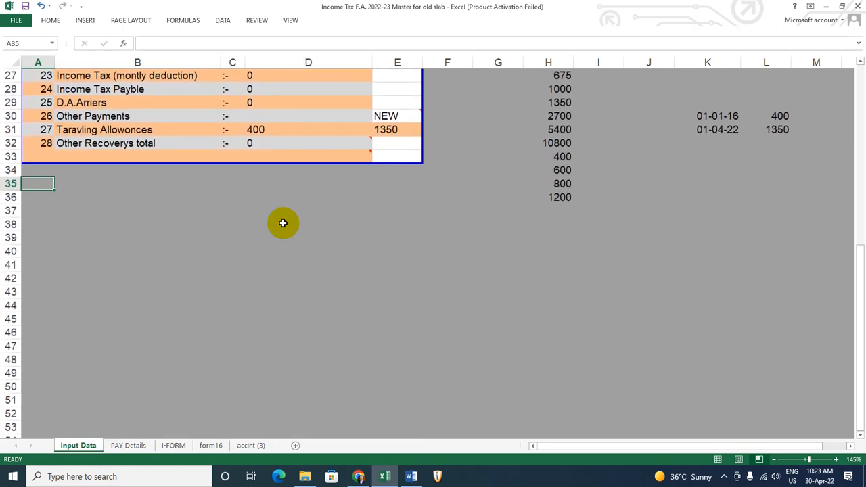
pyautogui.scroll(8, 283, 223)
pyautogui.click(270, 239)
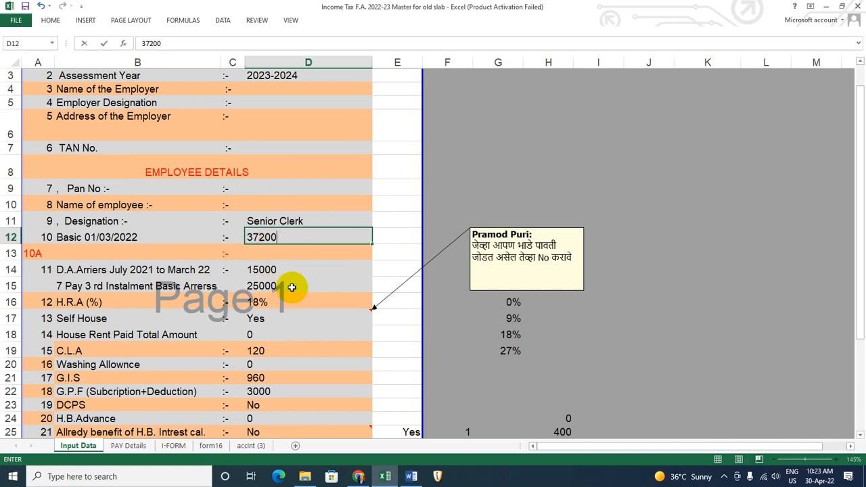
# Step: Set H.R.A (%) in D16 of the Input Data sheet to 9% and select the C.L.A amount in D19
pyautogui.click(329, 303)
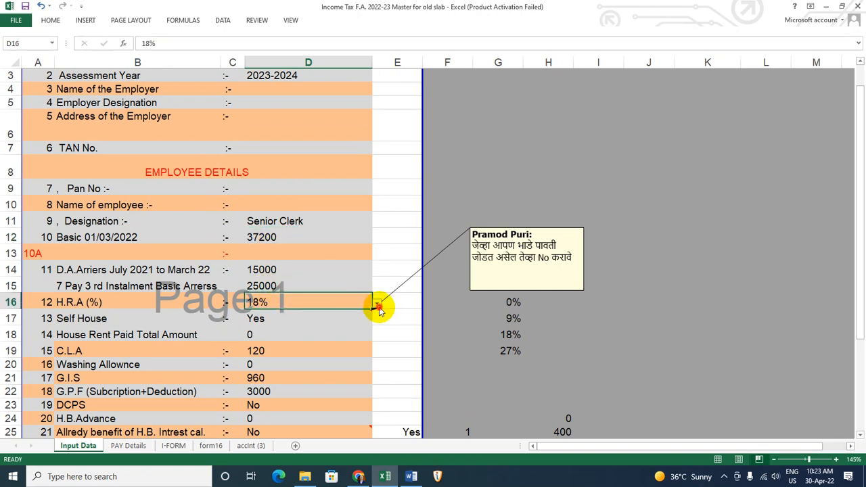
pyautogui.click(378, 307)
pyautogui.click(343, 320)
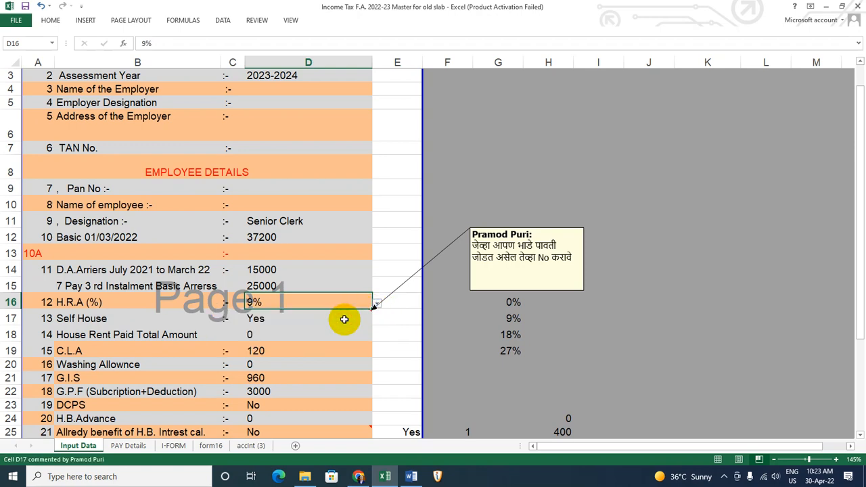
pyautogui.click(324, 349)
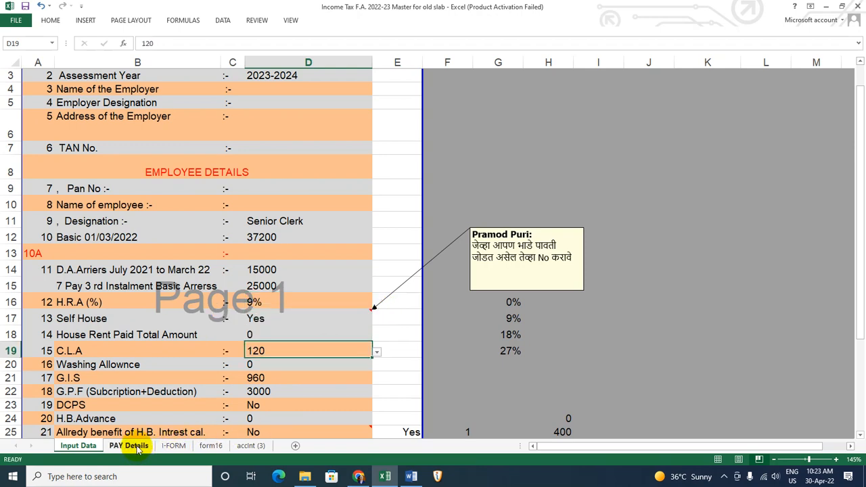
# Step: Check the recalculated Total Income in J42 of I-FORM after the basic pay and H.R.A changes
pyautogui.click(173, 446)
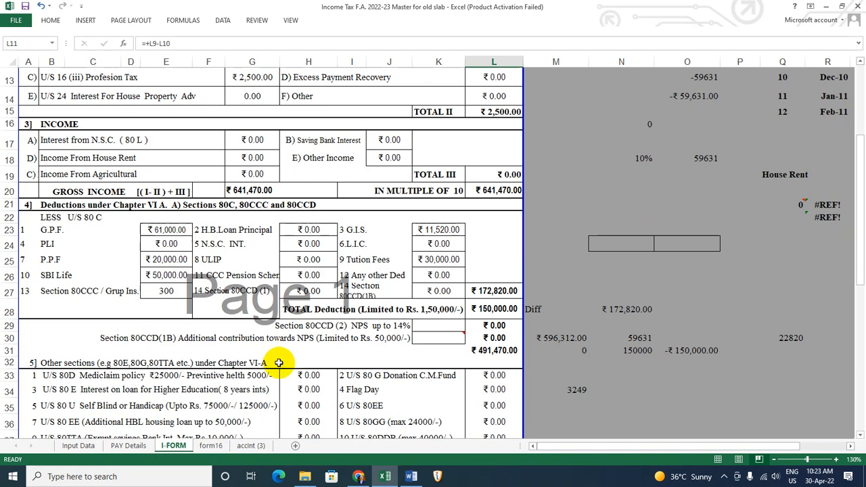
pyautogui.scroll(-3, 279, 363)
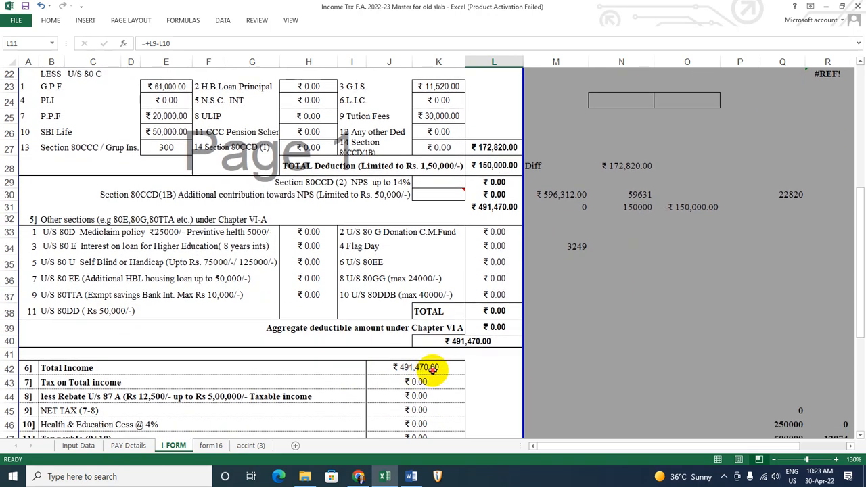
pyautogui.click(433, 368)
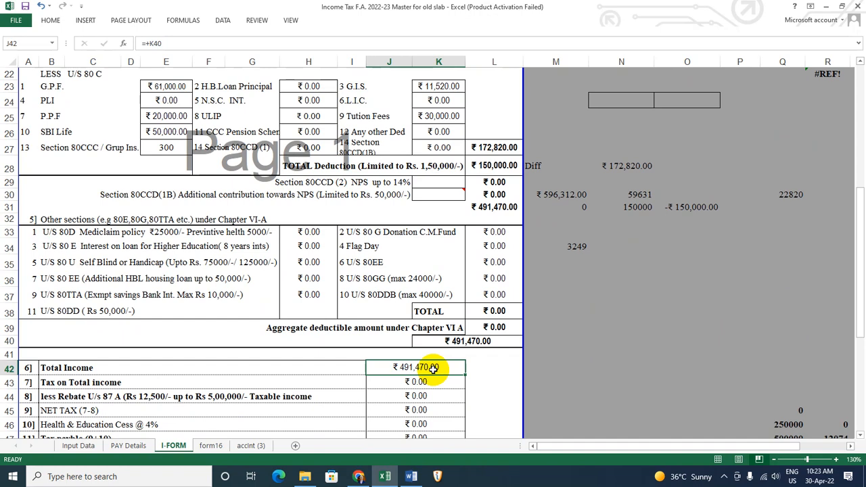
# Step: Set DCPS in D23 of the Input Data sheet to Yes
pyautogui.click(78, 446)
pyautogui.scroll(-2, 299, 386)
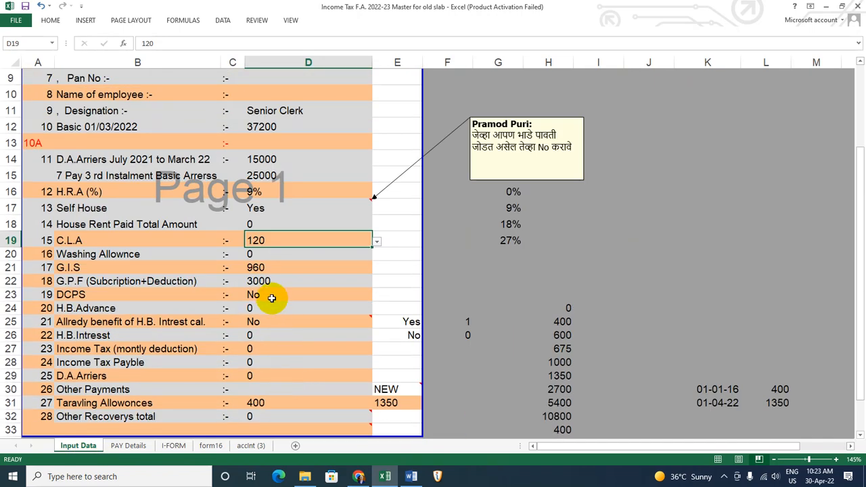
pyautogui.click(362, 295)
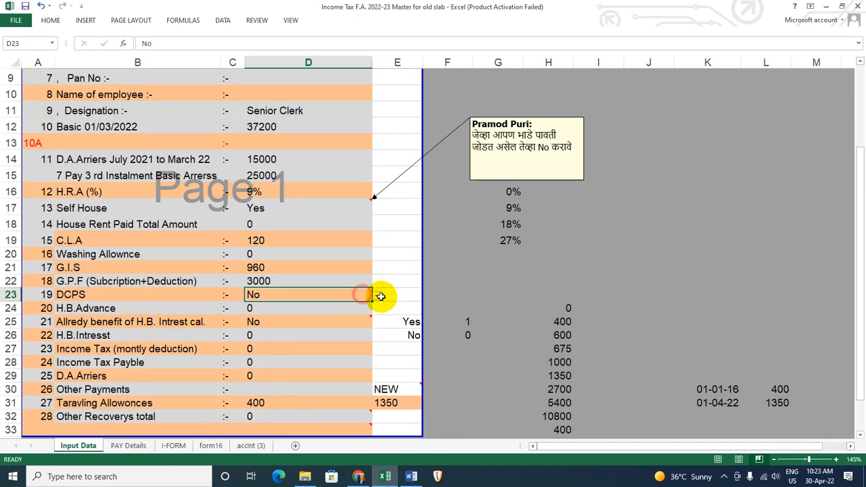
pyautogui.click(378, 300)
pyautogui.click(367, 308)
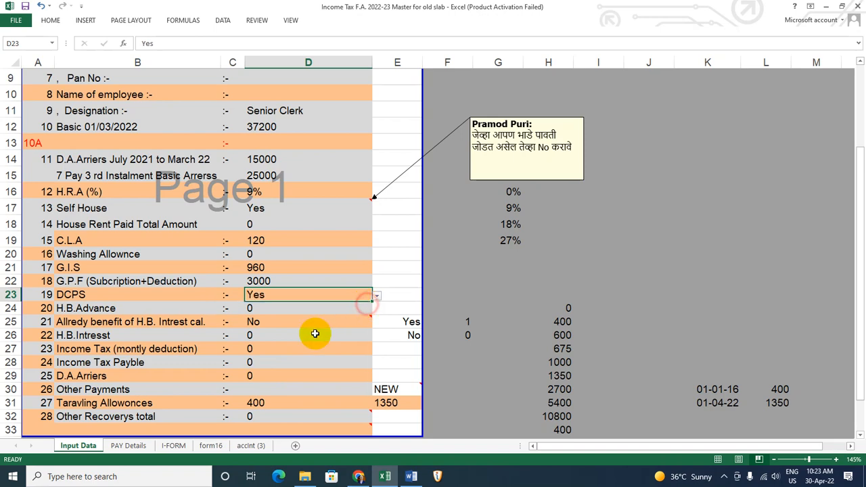
pyautogui.click(310, 338)
# Step: Check I-FORM's deductions and Total Income with DCPS enabled, and review Basic in D12 and H.R.A (%) in D16 of Input Data
pyautogui.click(173, 446)
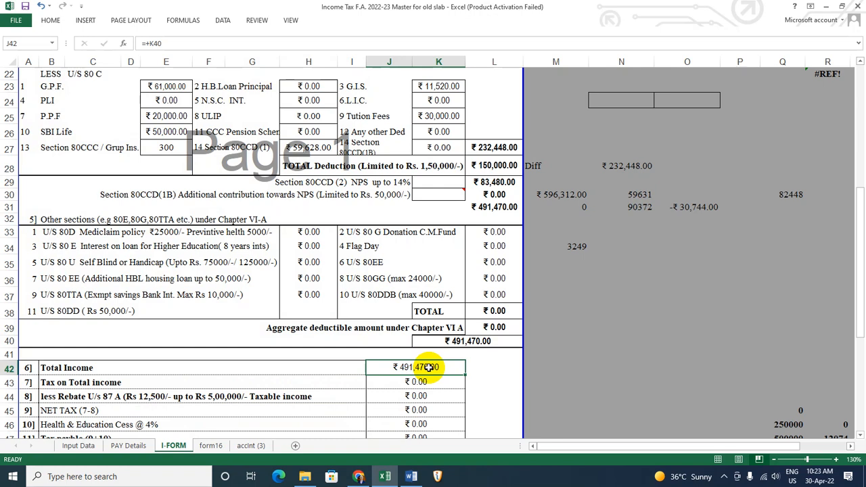
pyautogui.click(79, 446)
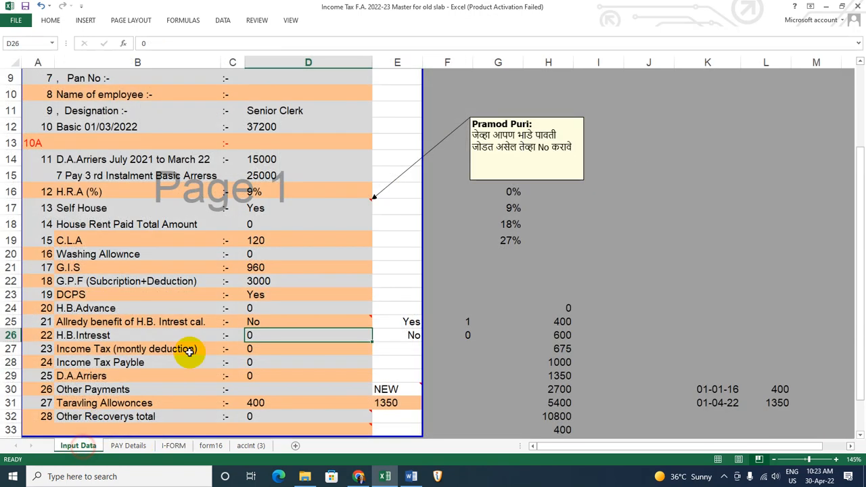
pyautogui.scroll(3, 203, 345)
pyautogui.click(301, 271)
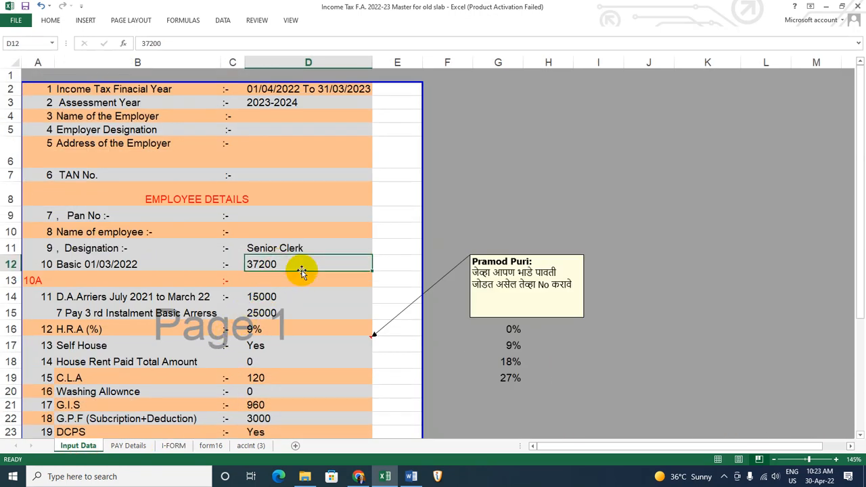
pyautogui.click(287, 326)
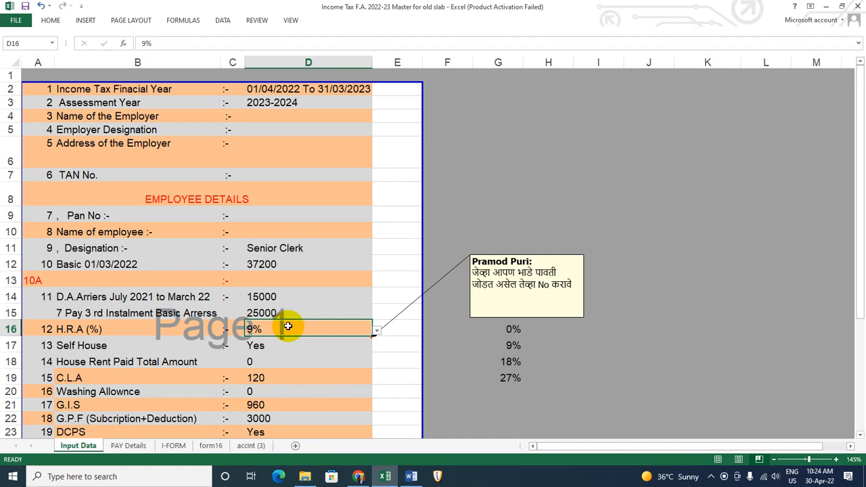
# Step: Set H.R.A (%) in D16 of the Input Data sheet to 18% and Basic in D12 to 35300
pyautogui.click(297, 269)
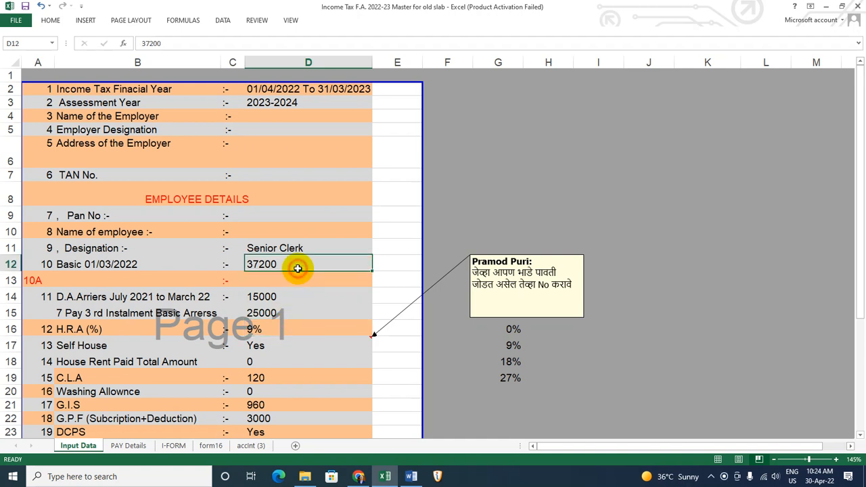
pyautogui.click(299, 329)
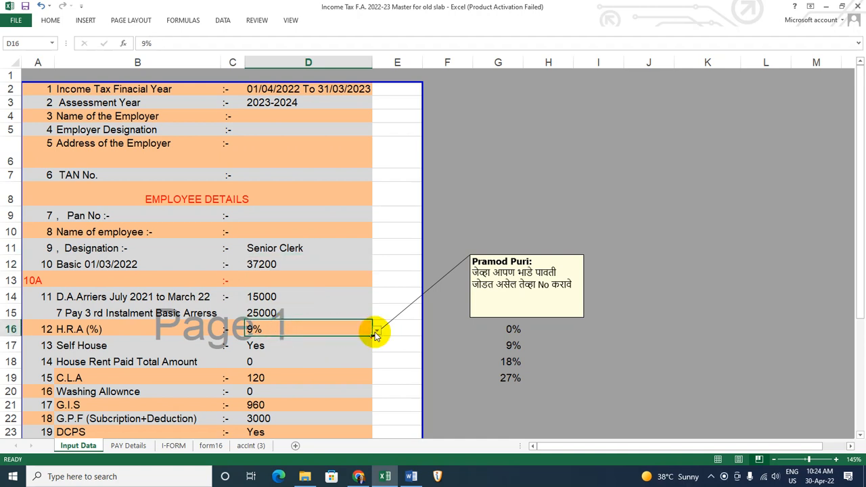
pyautogui.click(376, 332)
pyautogui.click(352, 360)
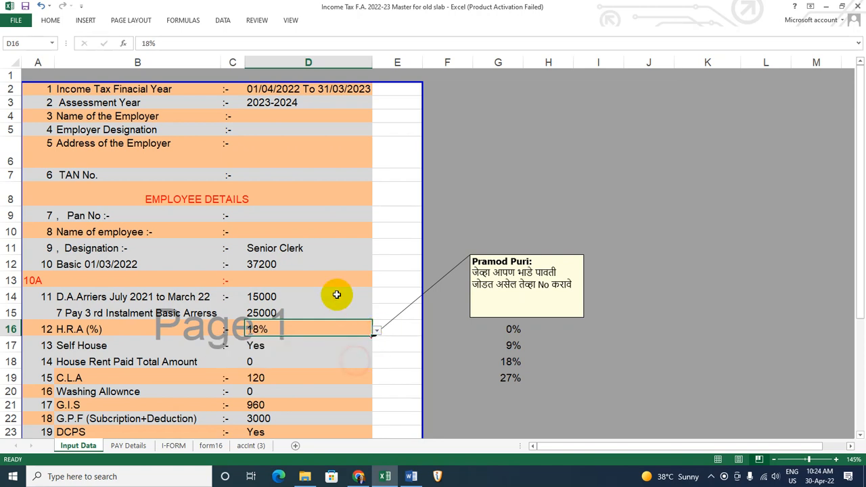
pyautogui.click(330, 266)
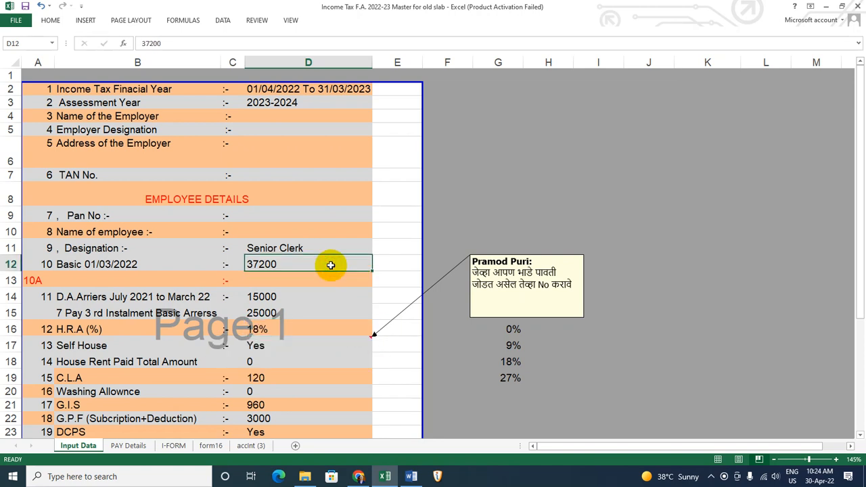
pyautogui.write('3')
pyautogui.write('300')
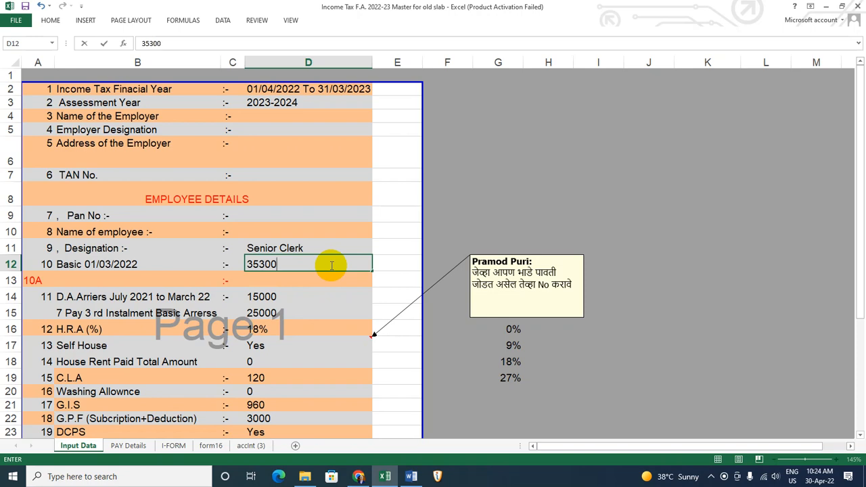
pyautogui.click(332, 296)
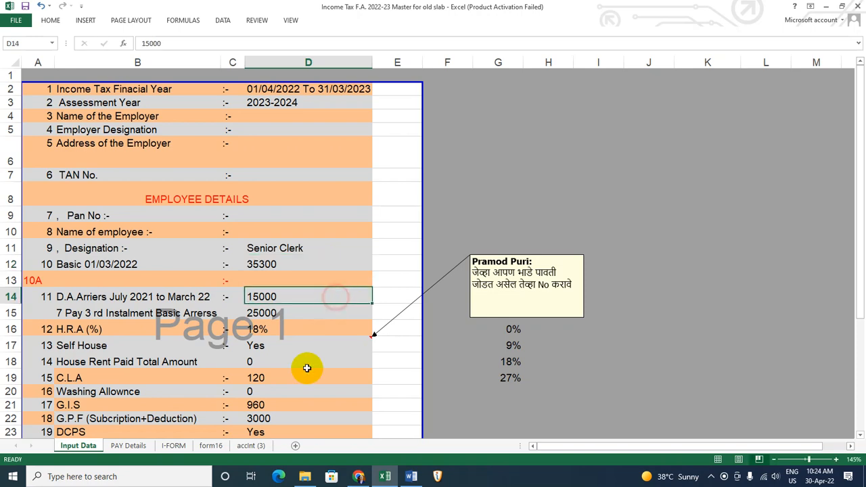
# Step: Check Total Income in J42 and Tax on Total income in J43 of I-FORM with the 18% H.R.A
pyautogui.click(173, 445)
pyautogui.click(433, 380)
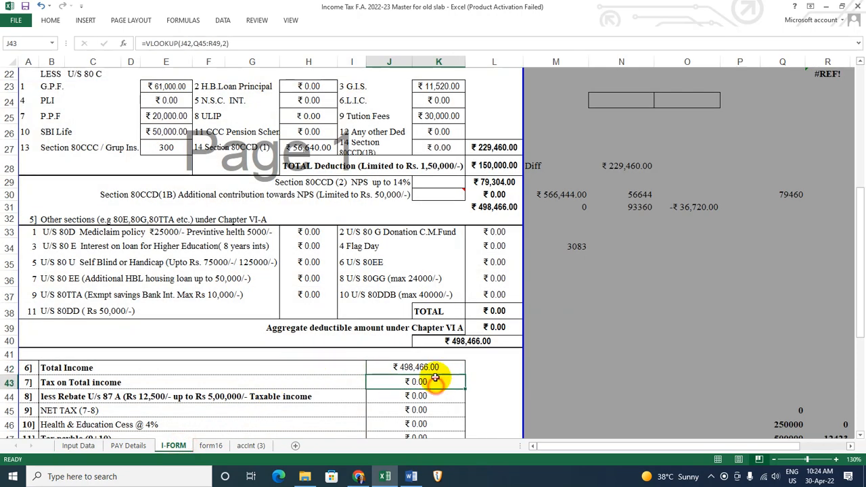
pyautogui.click(434, 367)
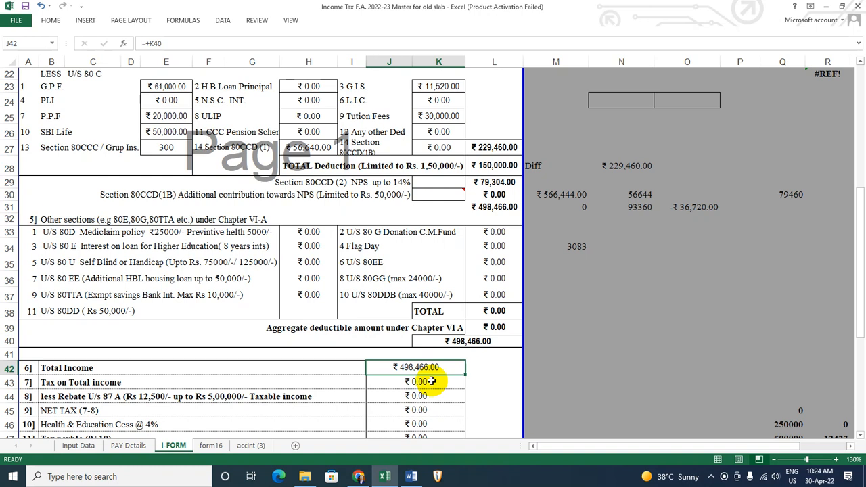
pyautogui.click(387, 380)
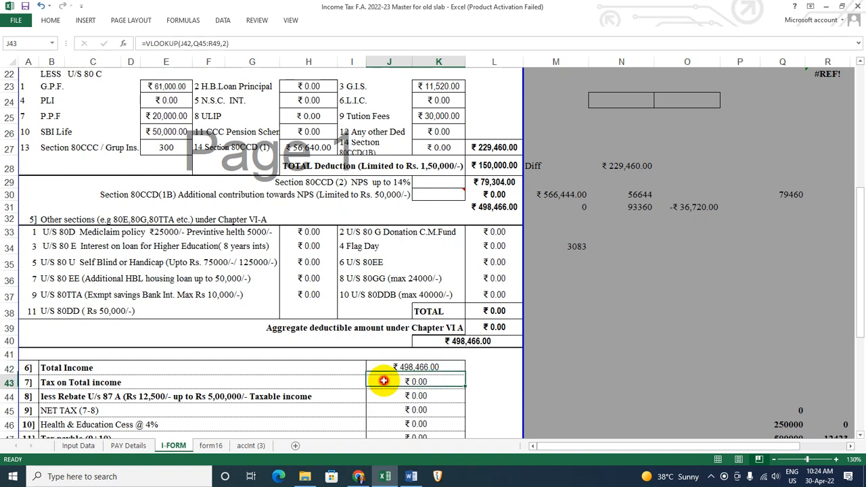
pyautogui.click(391, 368)
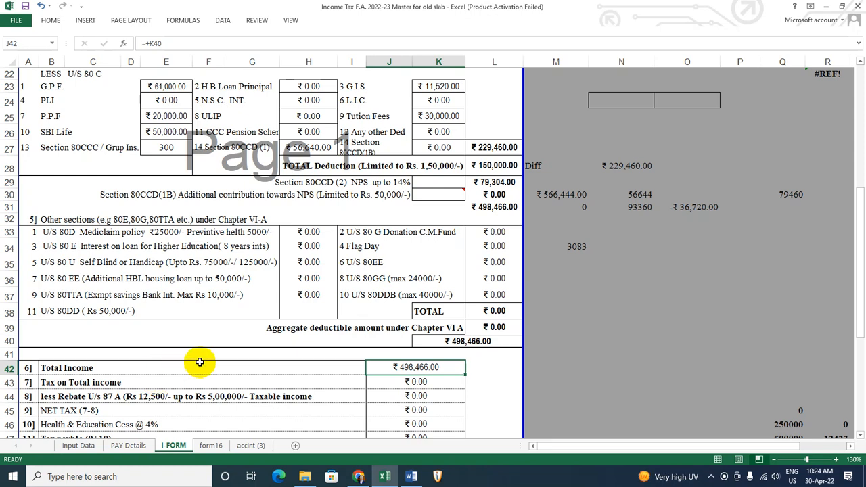
# Step: Set H.R.A (%) in D16 of the Input Data sheet to 27% and Basic in D12 to 33300
pyautogui.click(79, 445)
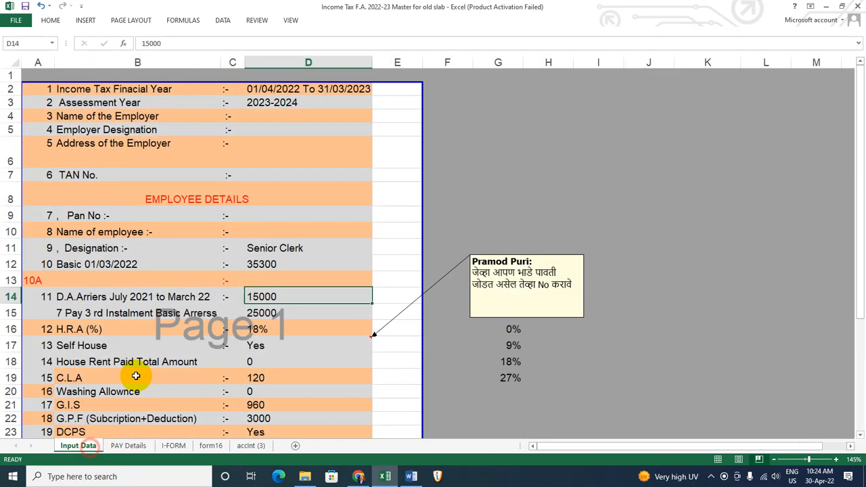
pyautogui.click(287, 267)
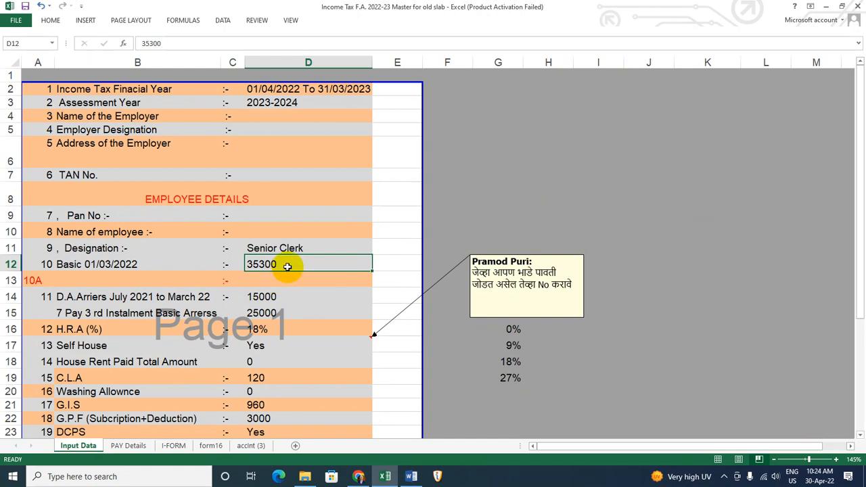
pyautogui.click(345, 331)
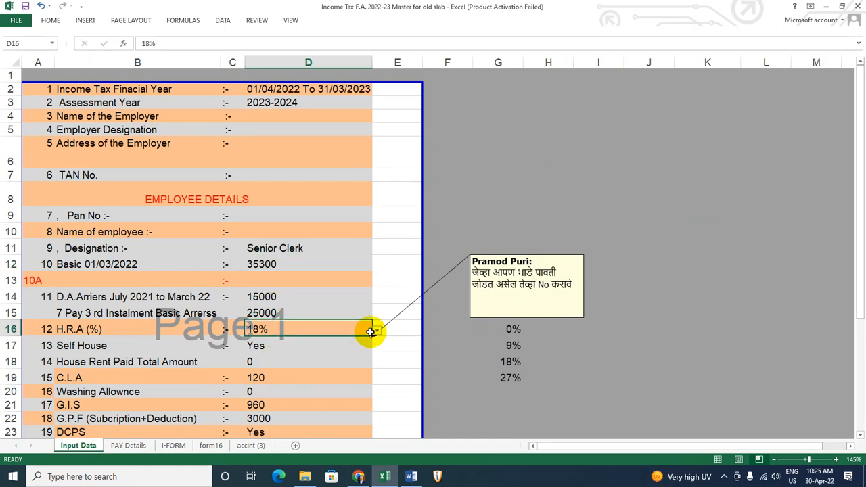
pyautogui.click(376, 332)
pyautogui.click(369, 369)
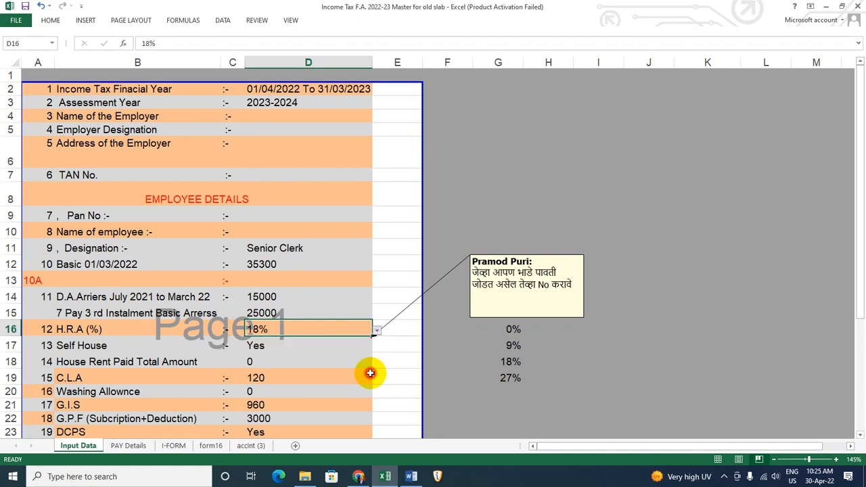
pyautogui.click(294, 267)
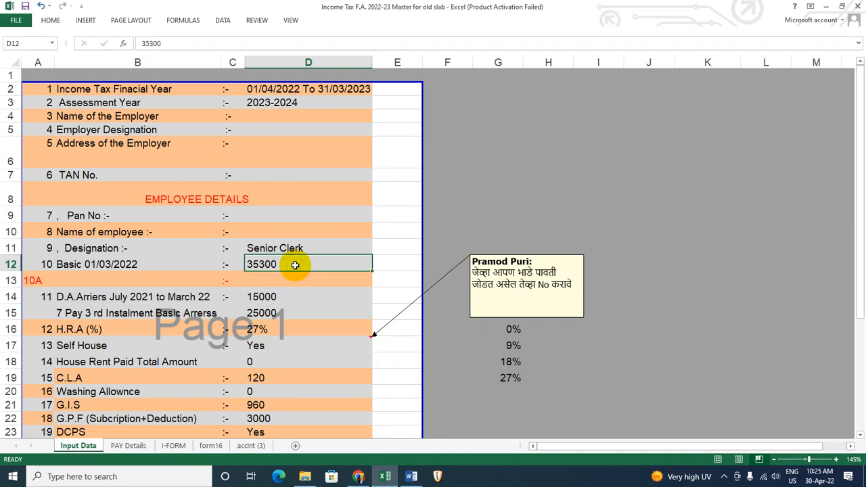
pyautogui.write('33300')
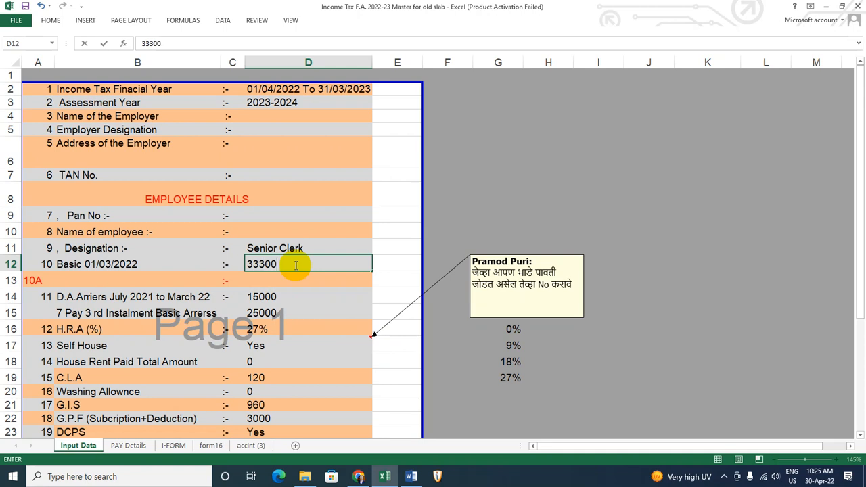
pyautogui.click(325, 293)
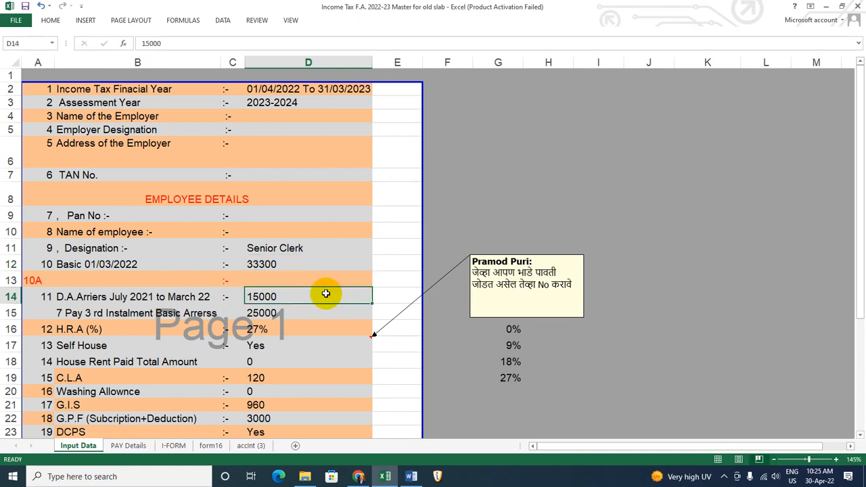
pyautogui.click(318, 262)
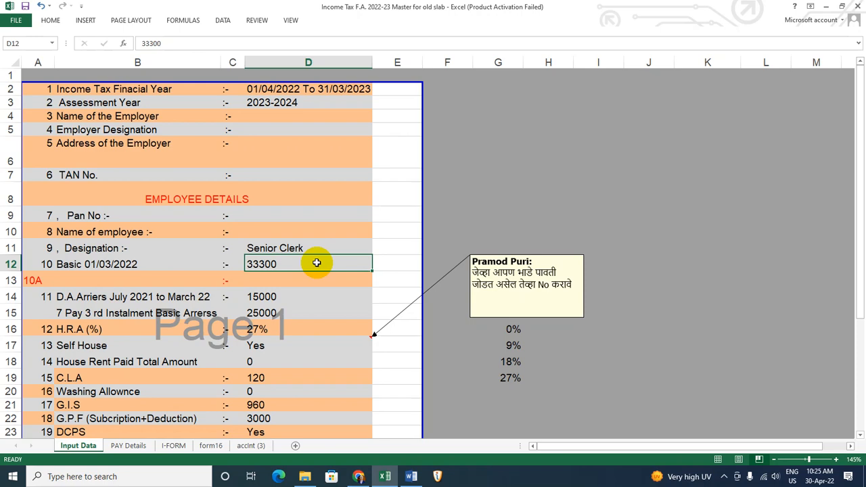
# Step: Review Total Income, the tax rows, Tution Fees in K25 and Section 80CCD (1) in H27 of I-FORM
pyautogui.click(173, 445)
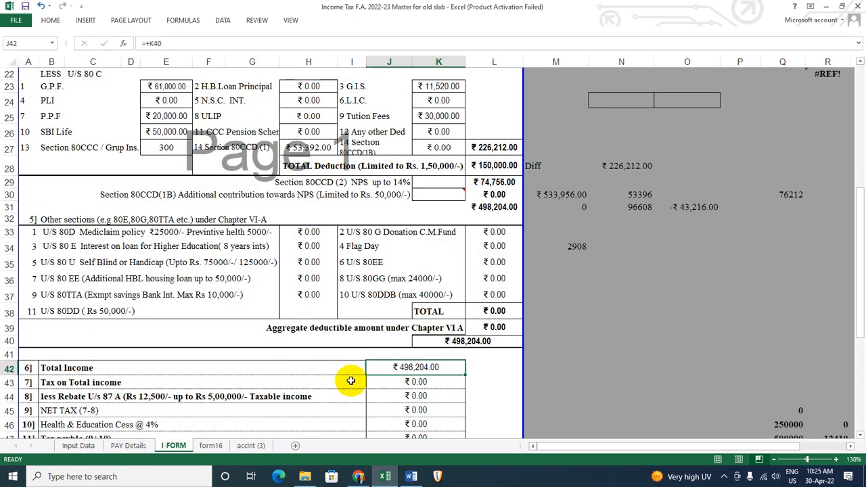
pyautogui.click(414, 379)
pyautogui.scroll(-1, 417, 382)
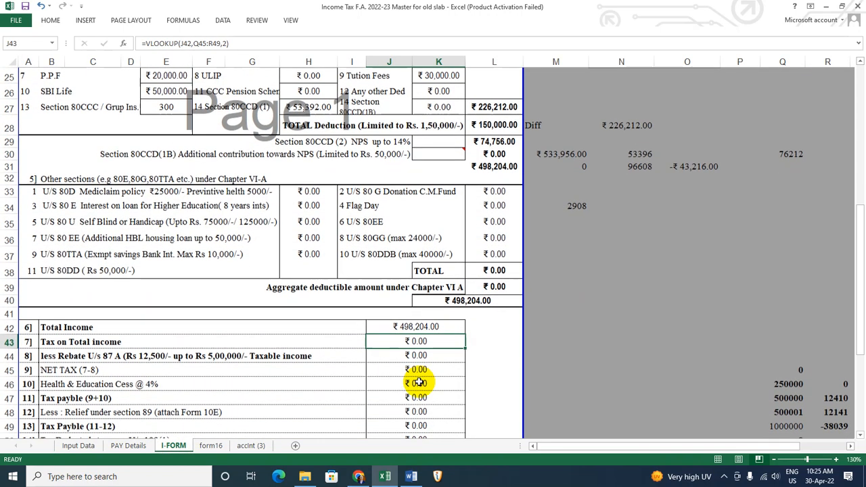
pyautogui.scroll(-1, 418, 382)
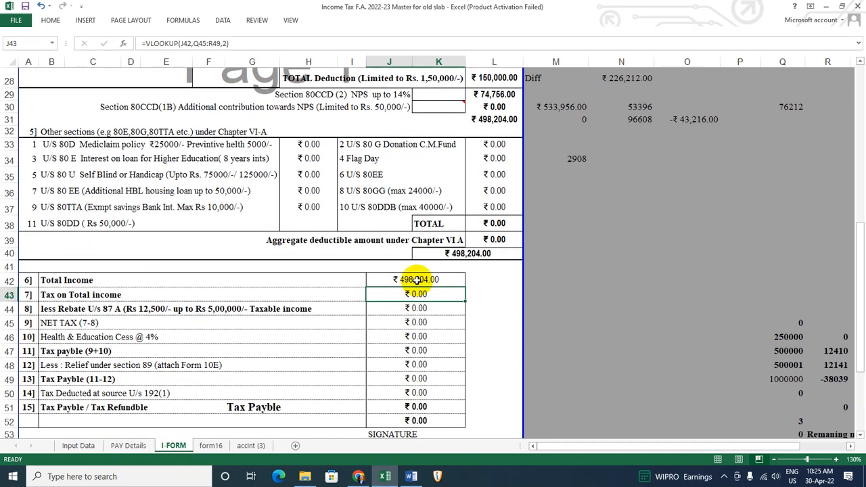
pyautogui.click(418, 279)
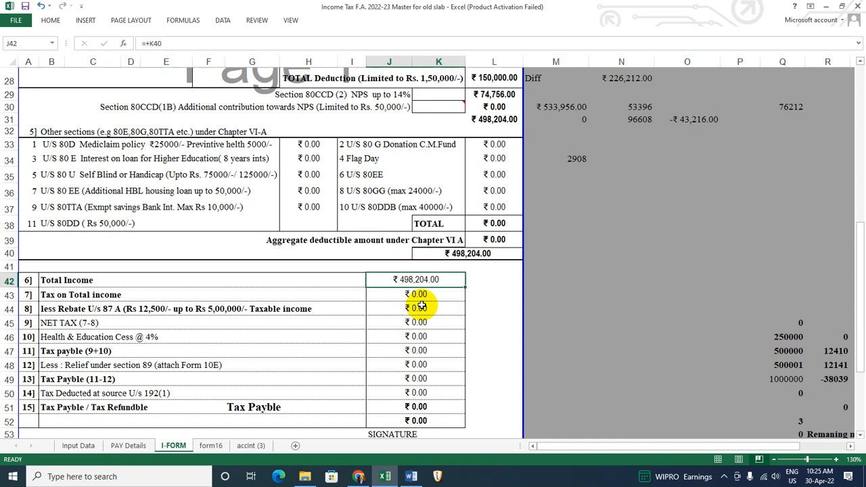
pyautogui.scroll(3, 479, 249)
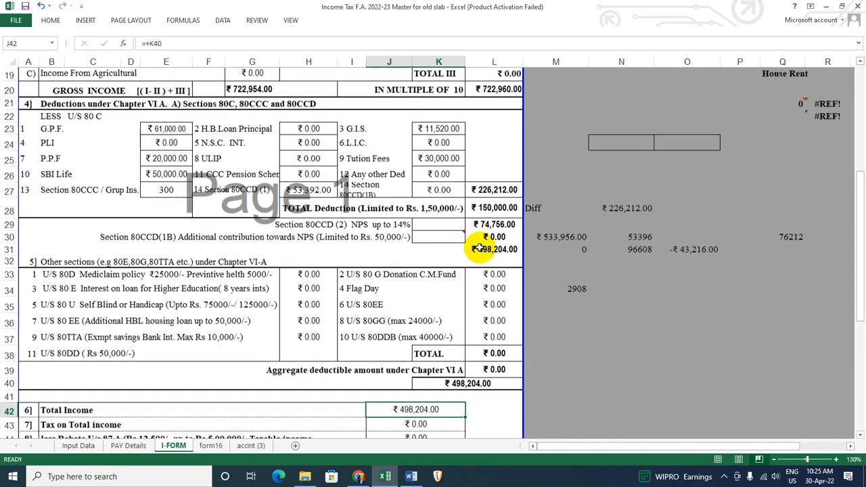
pyautogui.click(441, 162)
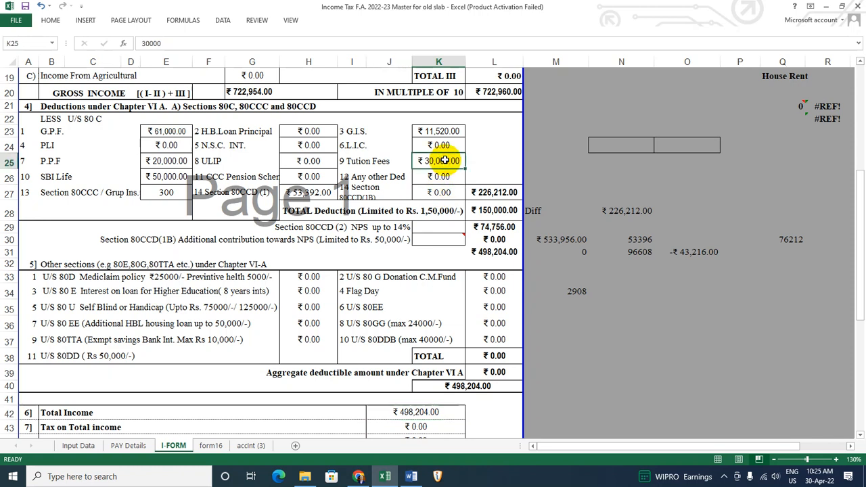
pyautogui.click(308, 192)
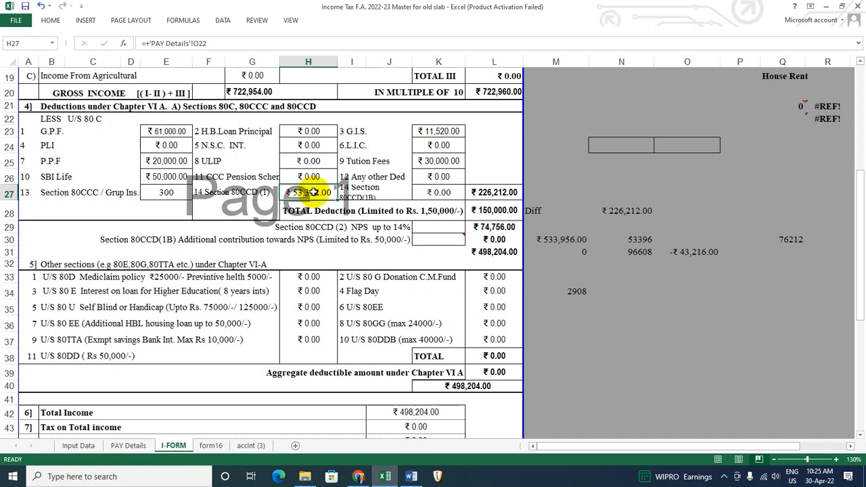
# Step: Set DCPS in D23 of the Input Data sheet to No
pyautogui.click(75, 445)
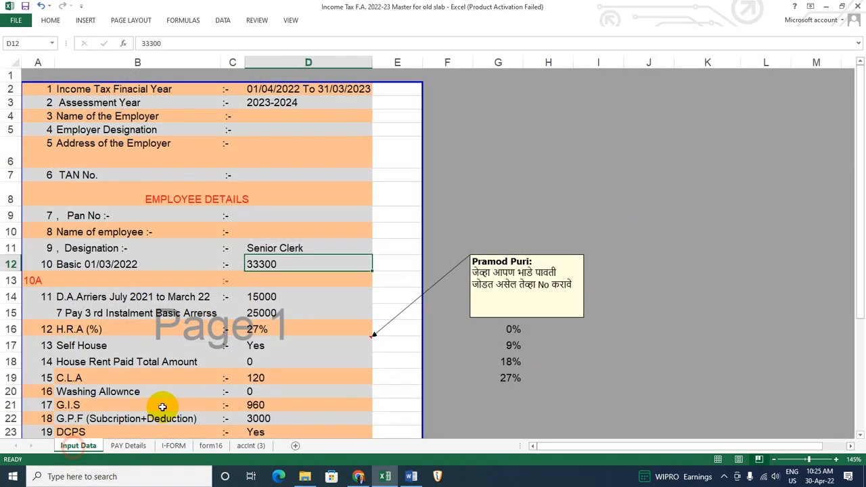
pyautogui.scroll(-2, 286, 378)
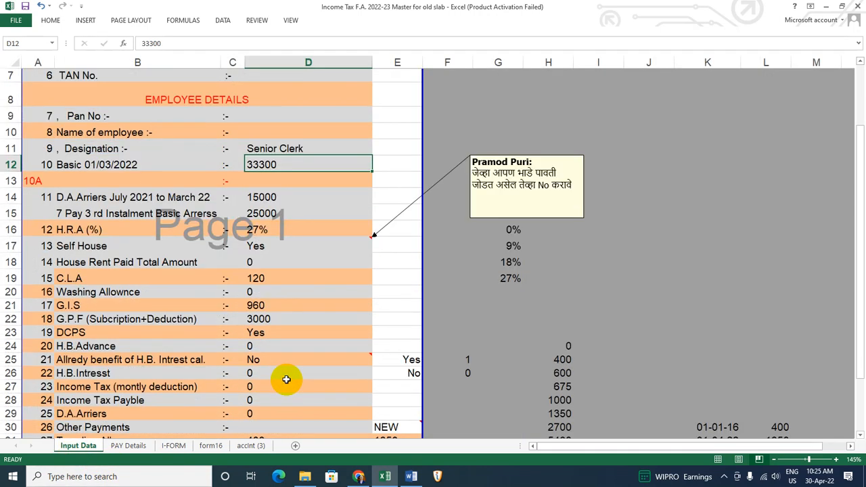
pyautogui.click(279, 331)
pyautogui.click(378, 334)
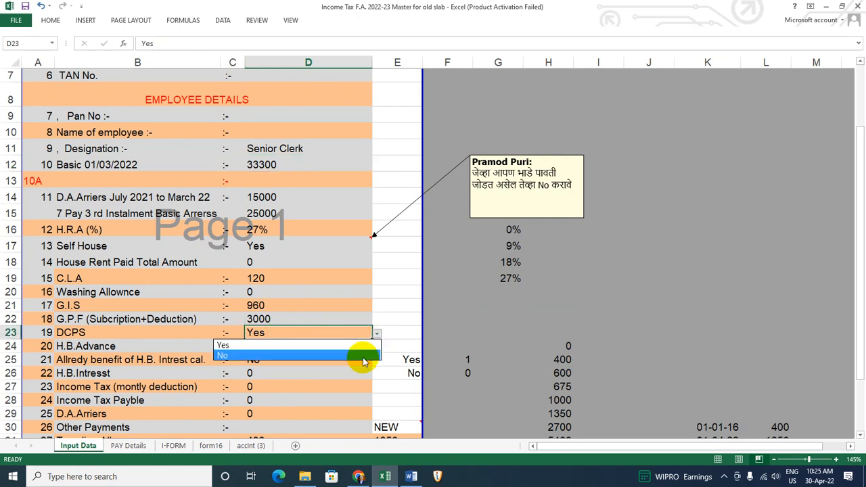
pyautogui.click(362, 358)
# Step: Clear the Tution Fees amount in K25 of I-FORM
pyautogui.click(177, 445)
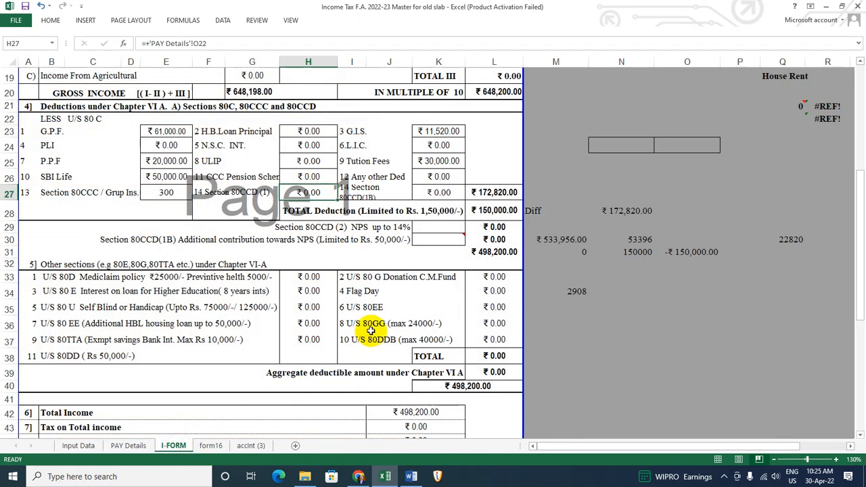
pyautogui.scroll(1, 372, 329)
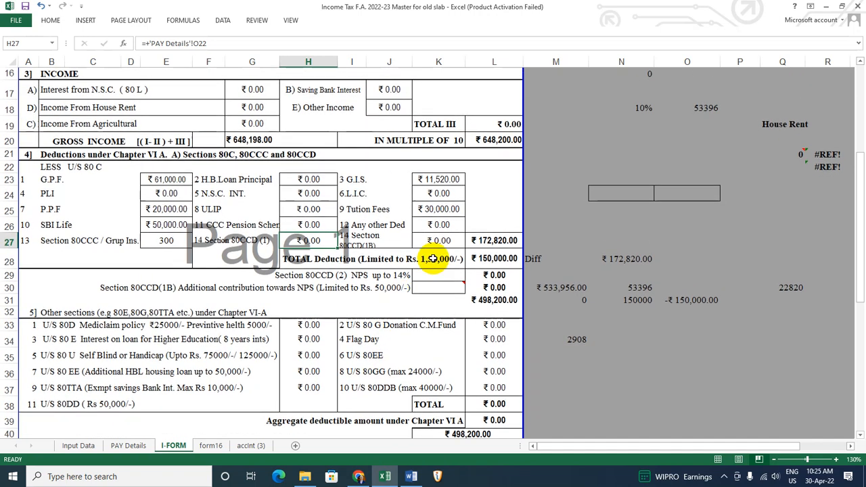
pyautogui.click(441, 209)
pyautogui.press('Delete')
pyautogui.click(413, 324)
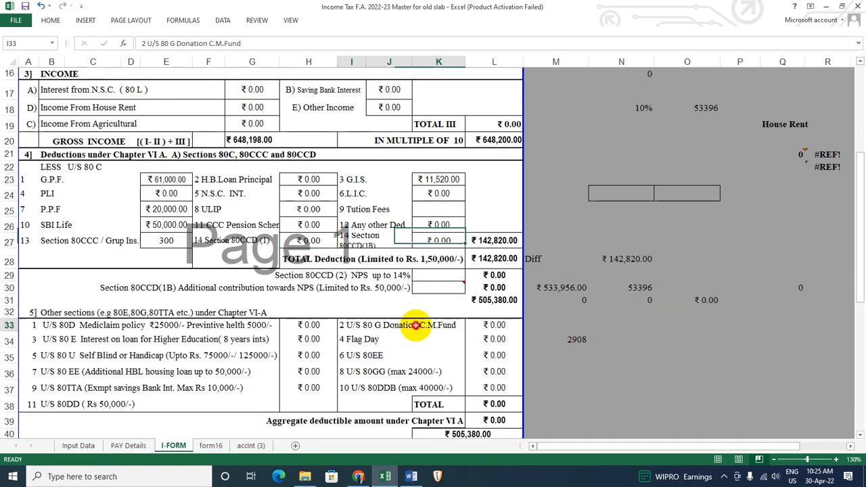
# Step: Check I-FORM's Total Income and Tax payble in J47 without the Tution Fees deduction
pyautogui.scroll(-2, 418, 340)
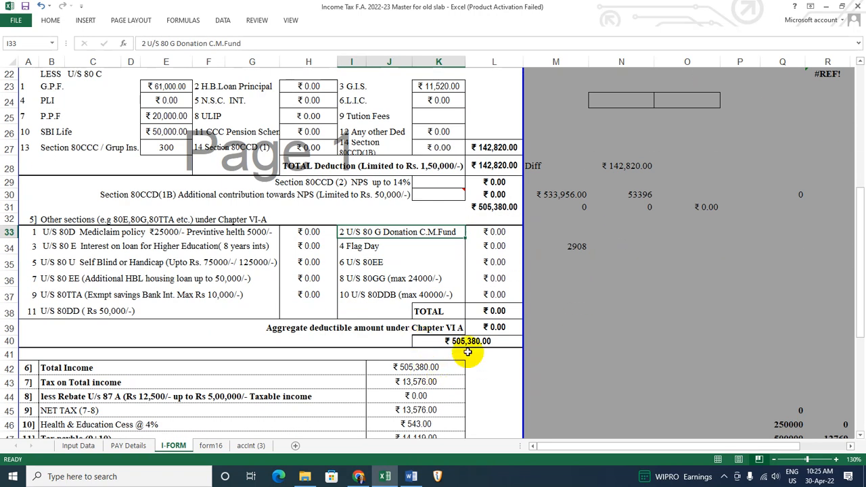
pyautogui.scroll(-1, 468, 351)
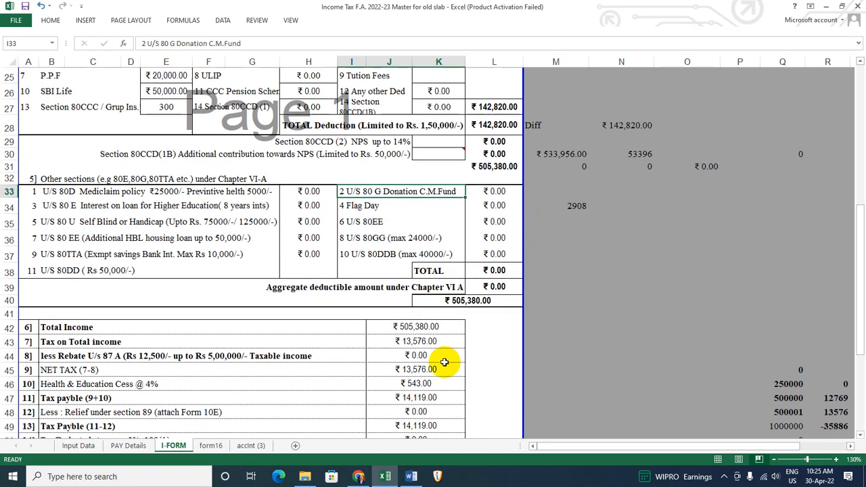
pyautogui.click(442, 397)
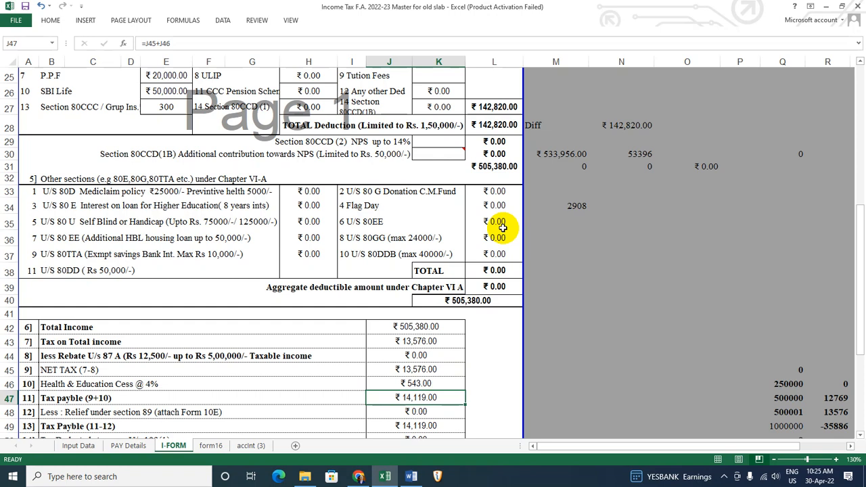
pyautogui.scroll(2, 498, 230)
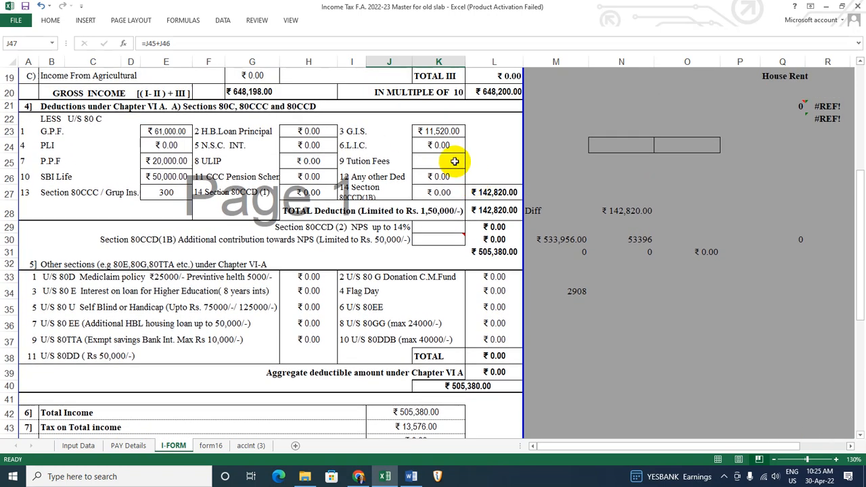
# Step: Enter 5000 as the Tution Fees deduction in K25 of I-FORM
pyautogui.click(454, 161)
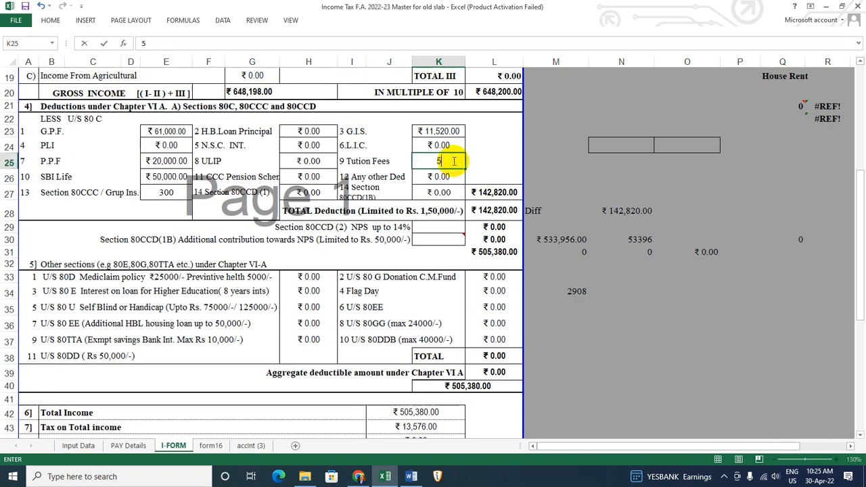
pyautogui.write('5000')
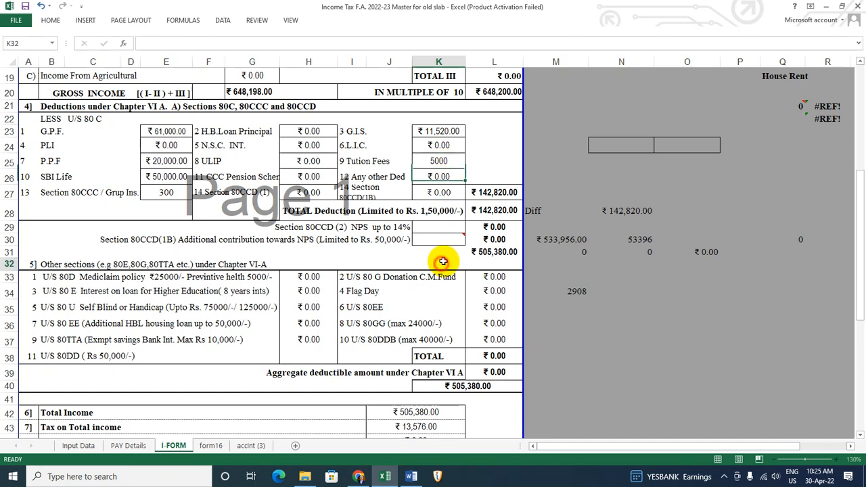
pyautogui.click(441, 264)
# Step: Review I-FORM's Total Income in J42, Tax Payble in J49, Tax Deducted at source and the final tax in J51
pyautogui.scroll(-1, 426, 391)
pyautogui.scroll(-1, 426, 391)
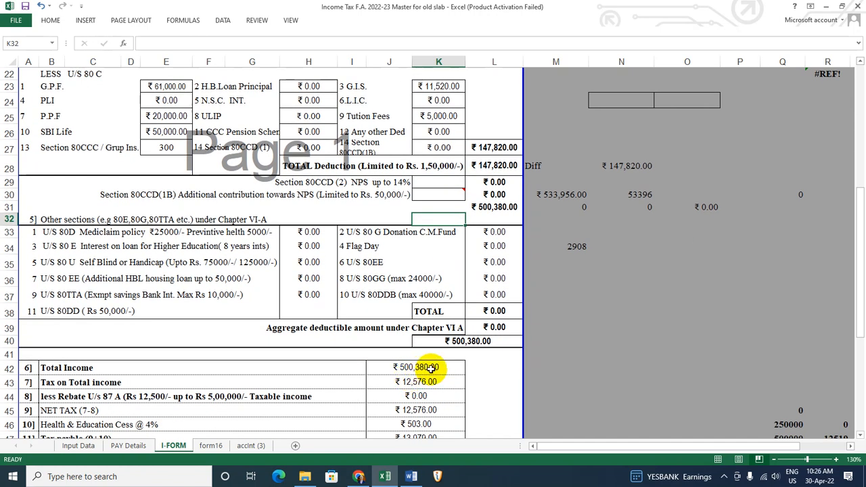
pyautogui.scroll(-2, 419, 372)
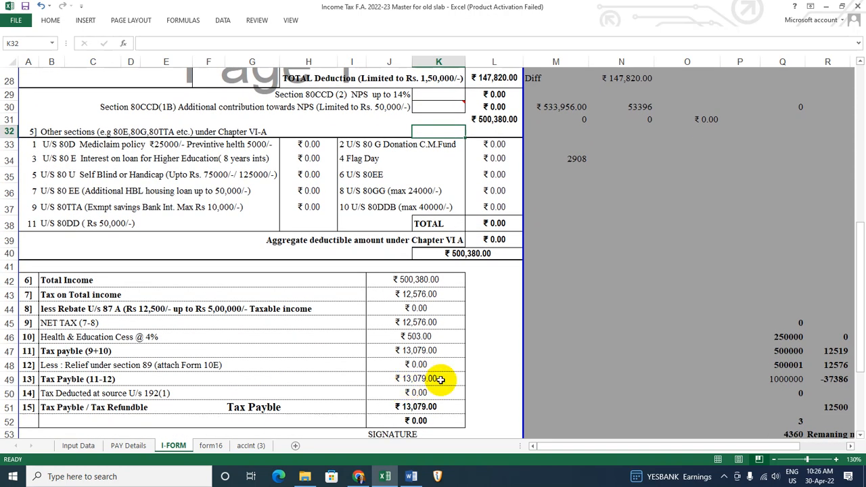
pyautogui.click(441, 380)
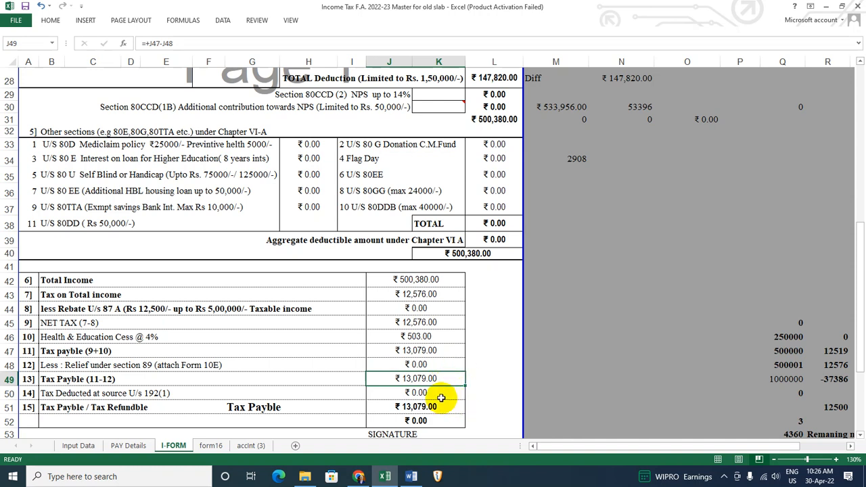
pyautogui.click(443, 395)
pyautogui.click(435, 409)
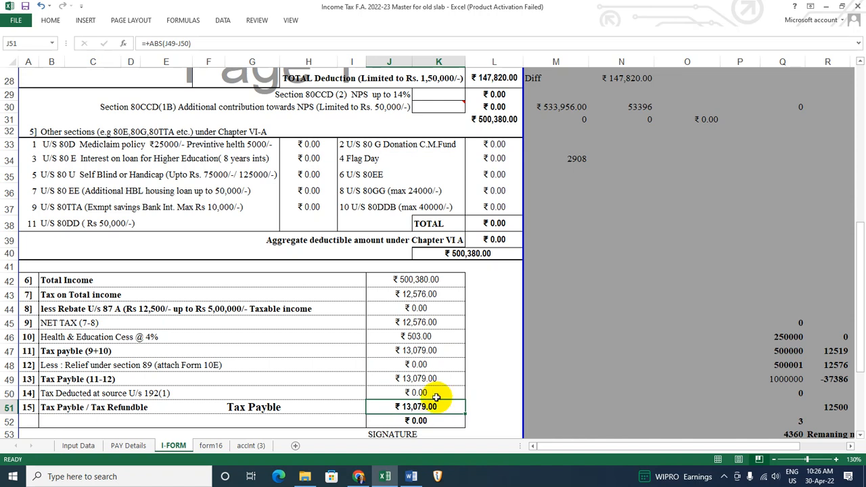
pyautogui.click(441, 278)
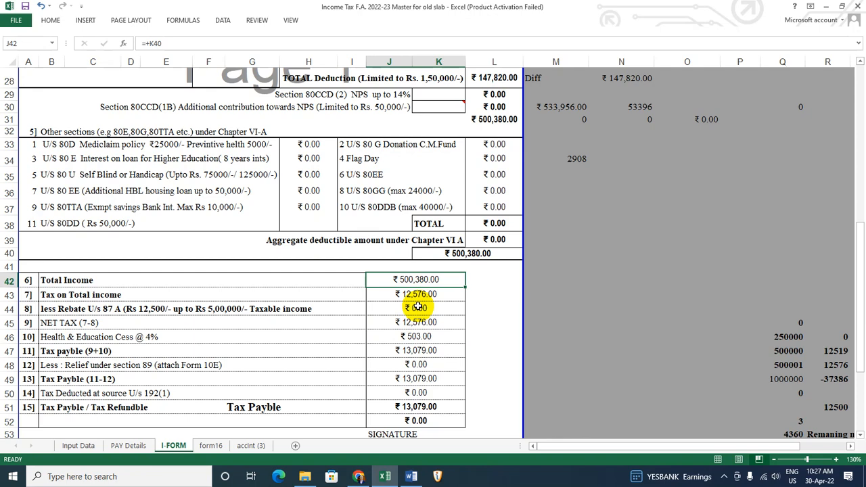
# Step: Set H.R.A (%) in D16 of the Input Data sheet to 0% and check the tax calculation in I-FORM
pyautogui.click(78, 446)
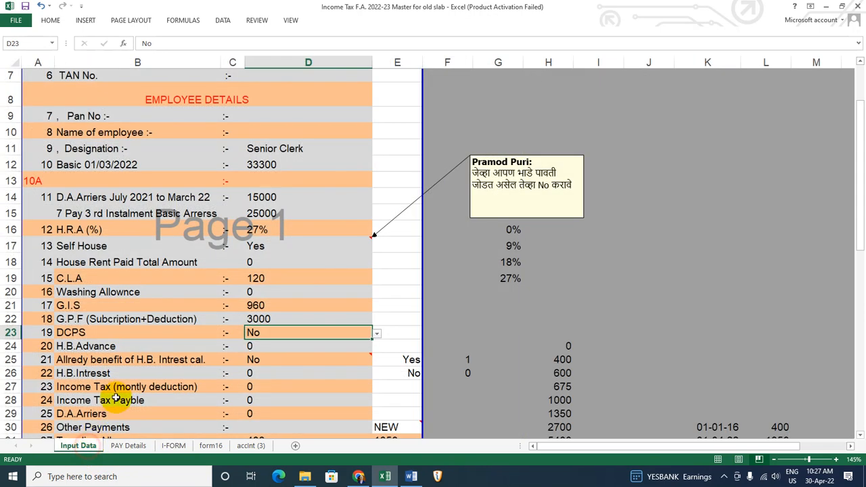
pyautogui.click(310, 232)
pyautogui.click(374, 231)
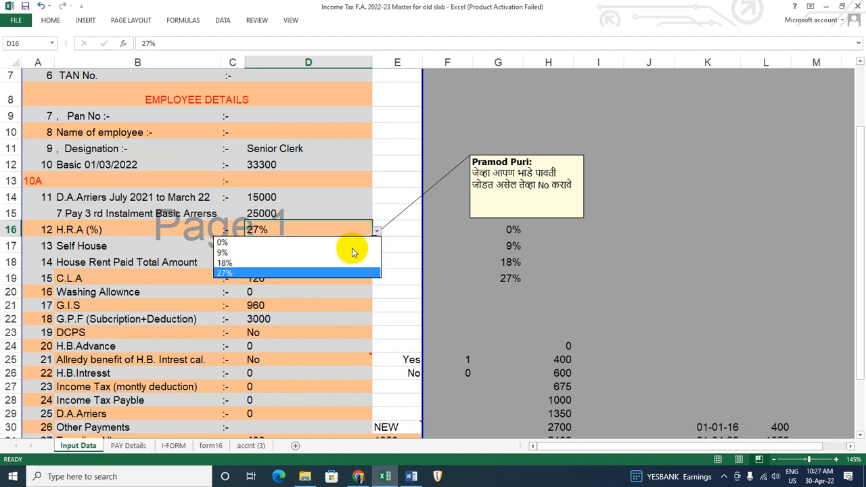
pyautogui.click(304, 242)
pyautogui.click(305, 292)
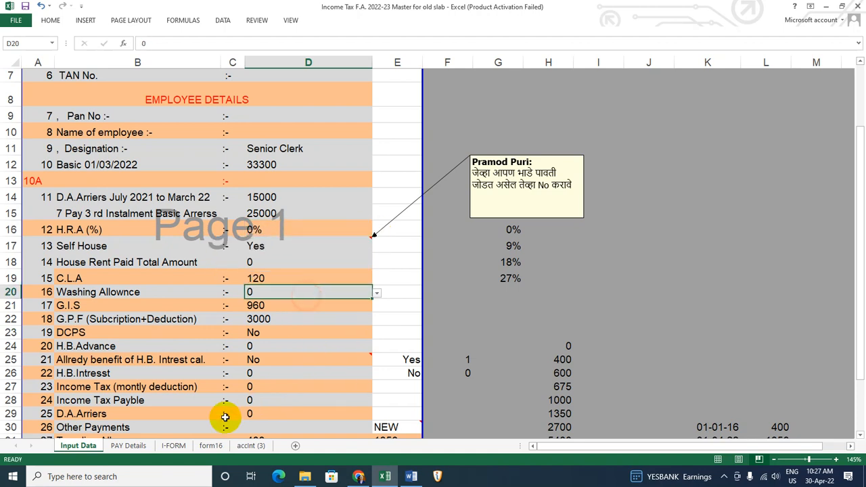
pyautogui.click(135, 446)
pyautogui.click(173, 445)
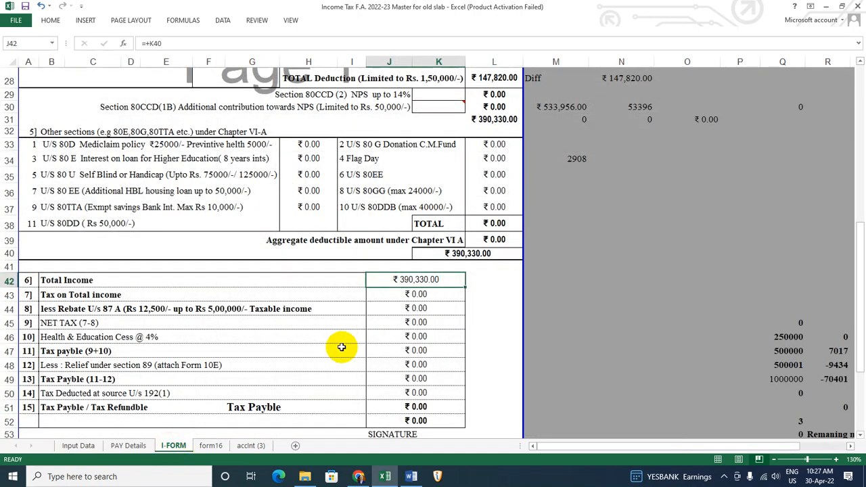
# Step: Set Basic 01/03/2022 in D12 of Input Data to 41000 and check the Total Income and tax in I-FORM
pyautogui.click(90, 447)
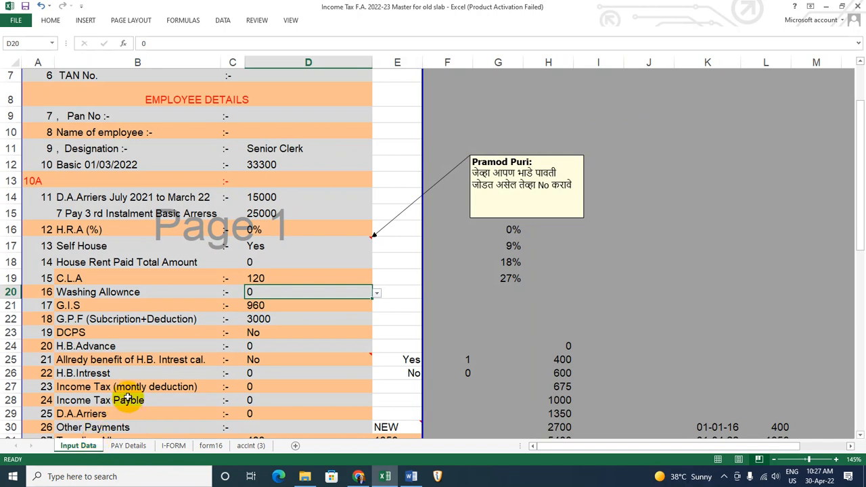
pyautogui.click(293, 163)
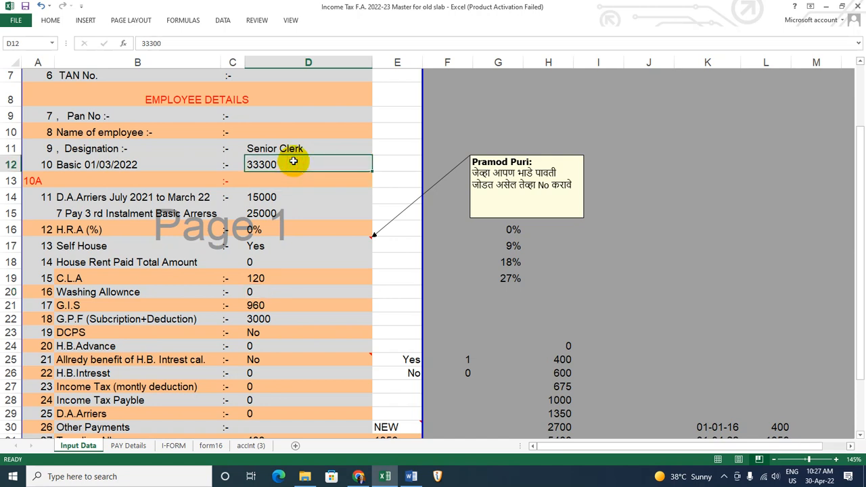
pyautogui.write('41000')
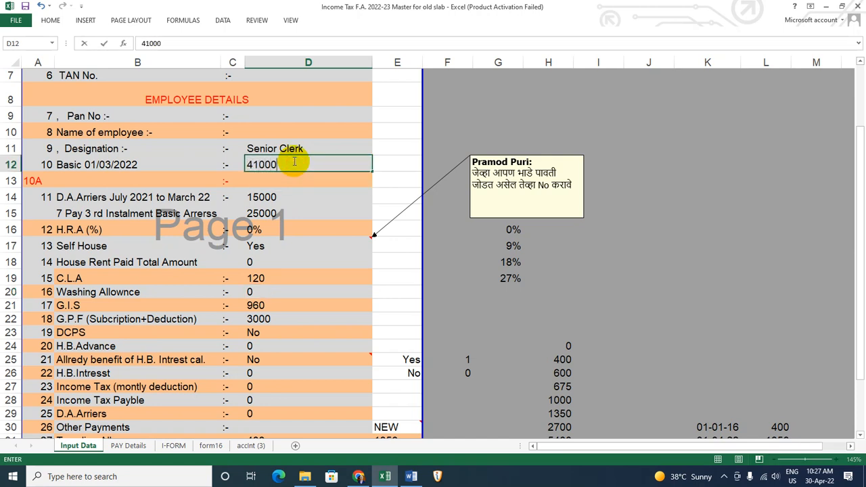
pyautogui.click(287, 245)
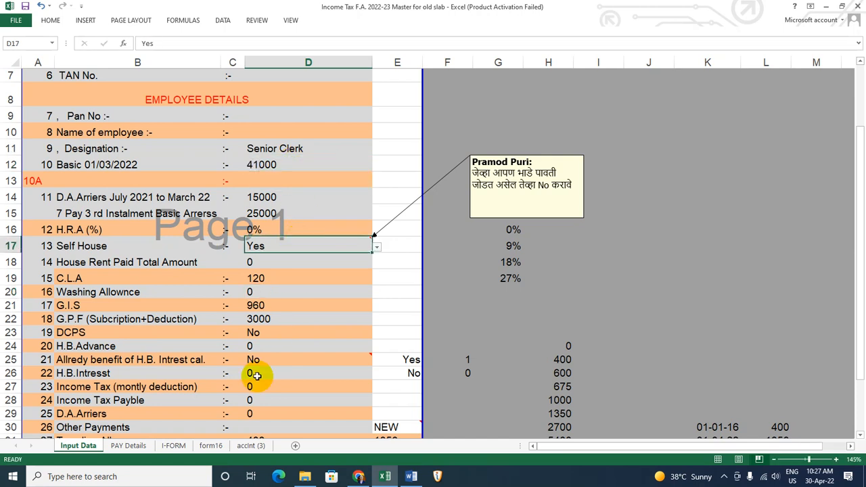
pyautogui.click(177, 445)
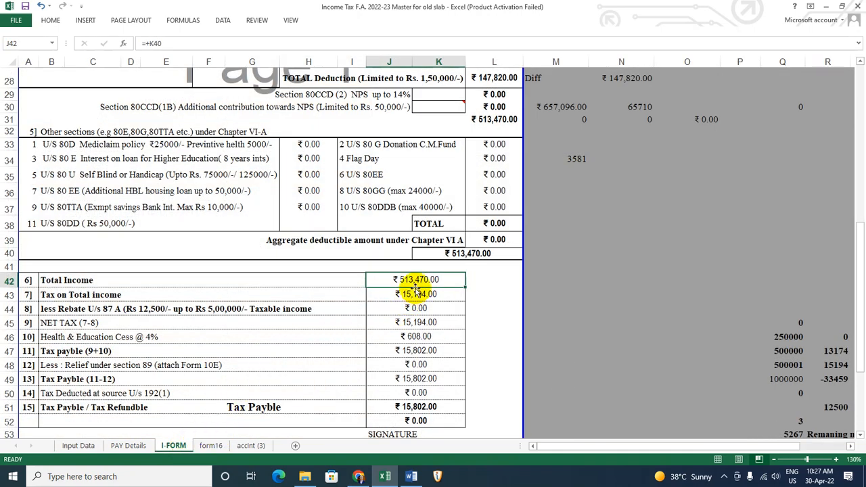
# Step: Set Basic 01/03/2022 in D12 of Input Data to 39800 and check the Total Income in I-FORM
pyautogui.click(87, 446)
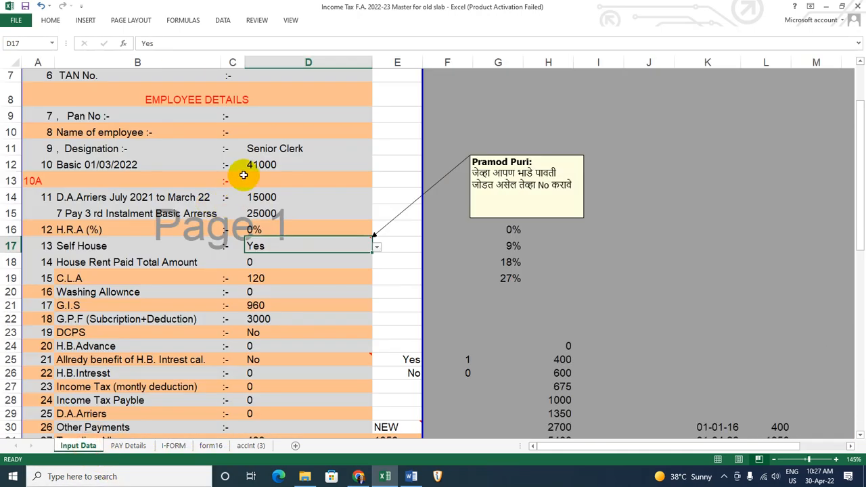
pyautogui.click(252, 165)
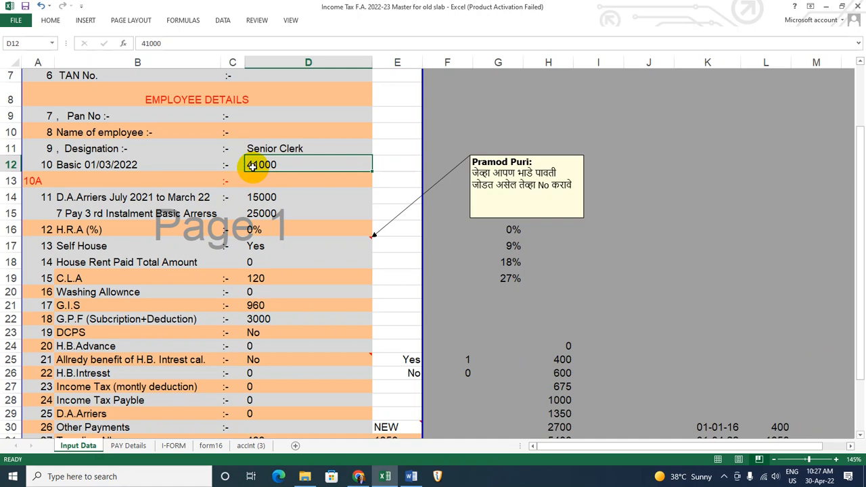
pyautogui.write('39800')
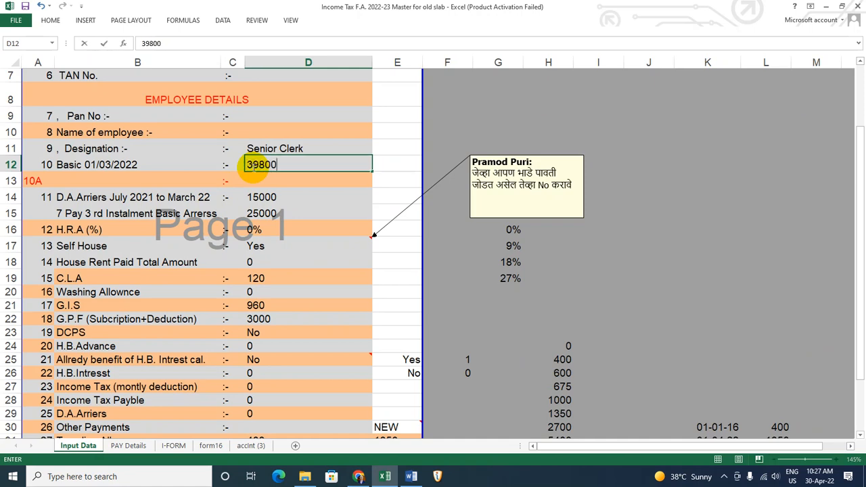
pyautogui.click(275, 245)
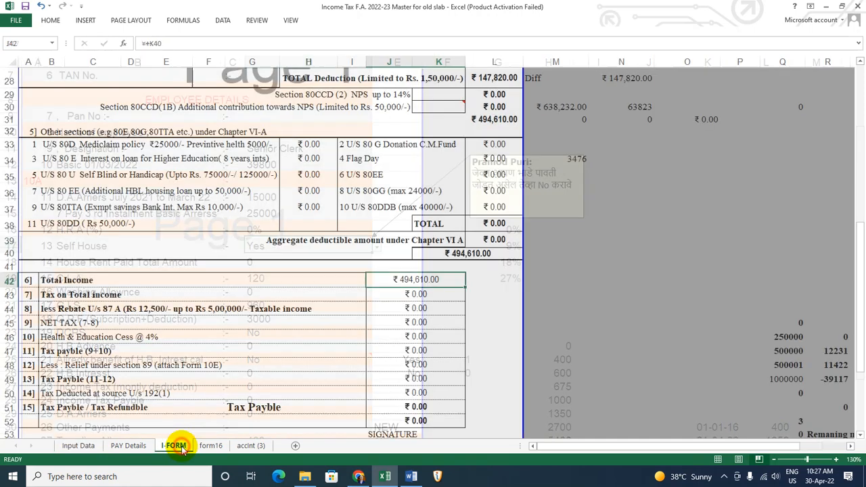
pyautogui.click(174, 446)
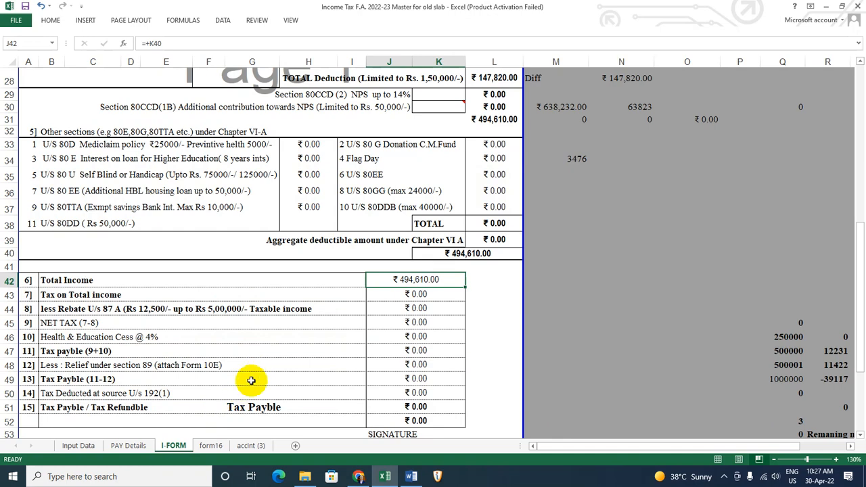
# Step: Review Basic in D12, I-FORM's salary, deduction and tax sections, and the monthly figures in PAY Details
pyautogui.click(84, 445)
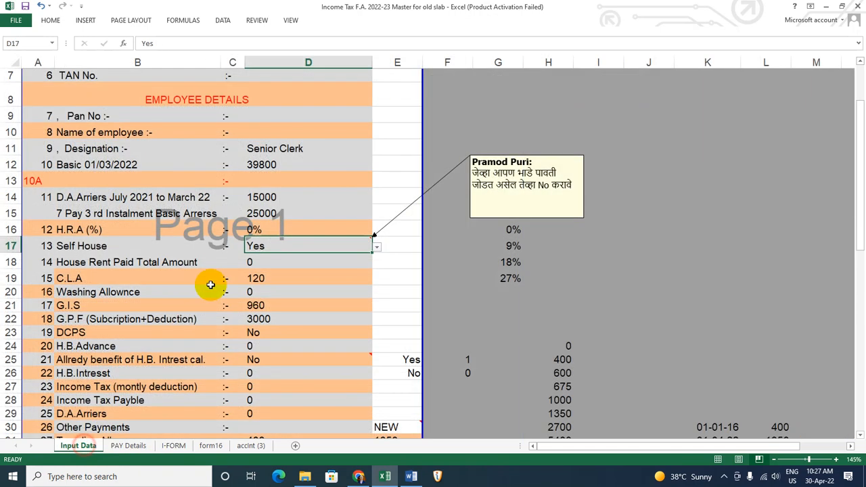
pyautogui.click(284, 165)
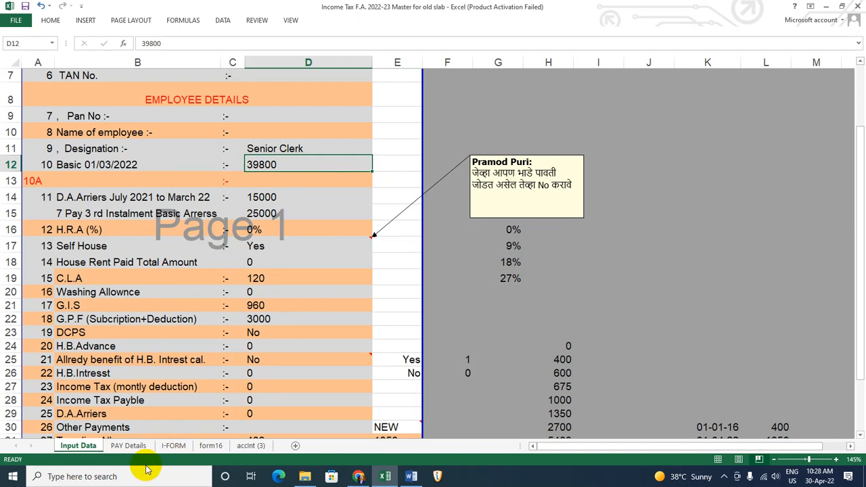
pyautogui.click(174, 445)
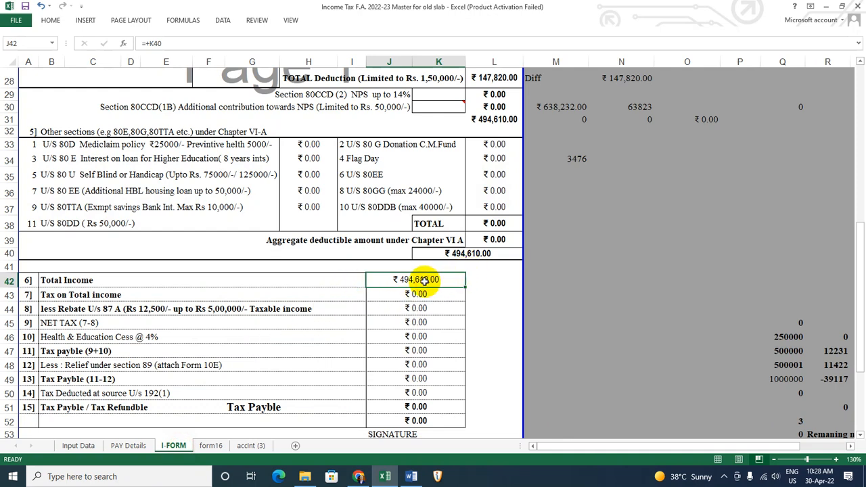
pyautogui.scroll(2, 443, 291)
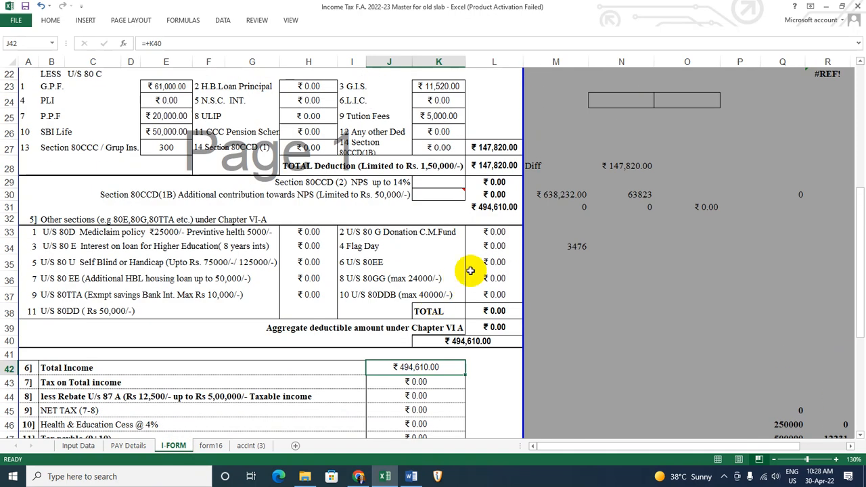
pyautogui.click(495, 264)
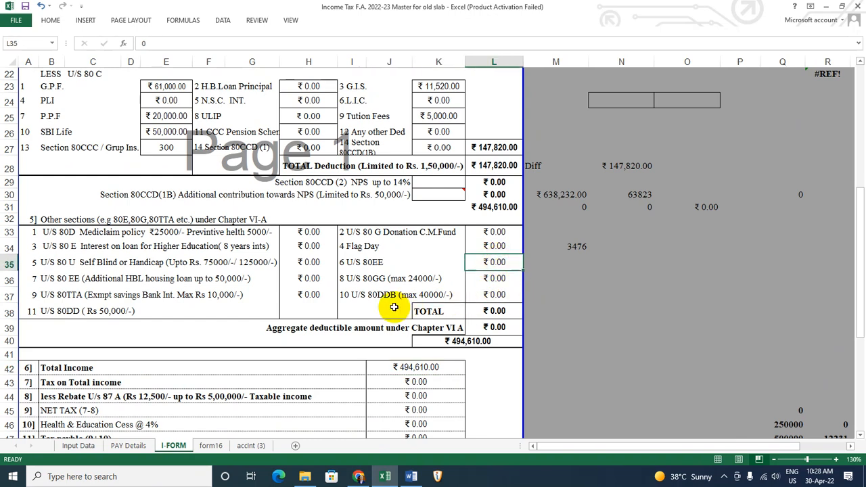
pyautogui.scroll(-6, 377, 311)
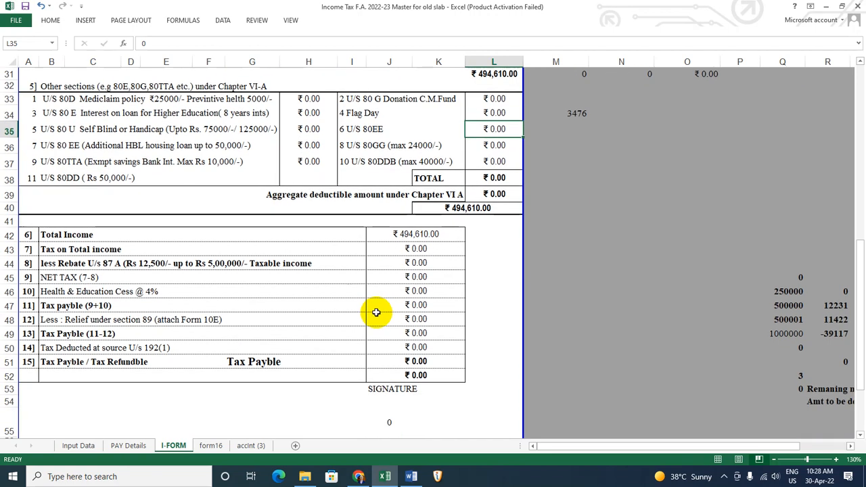
pyautogui.scroll(13, 287, 310)
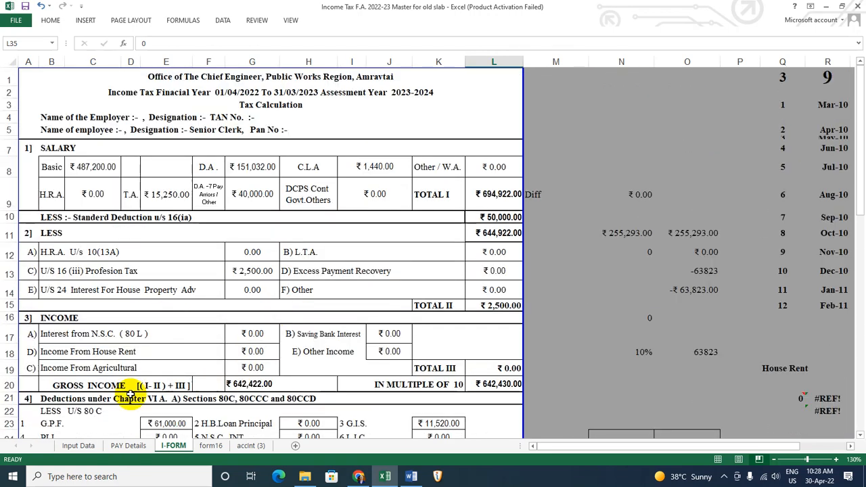
pyautogui.click(125, 448)
pyautogui.scroll(2, 131, 332)
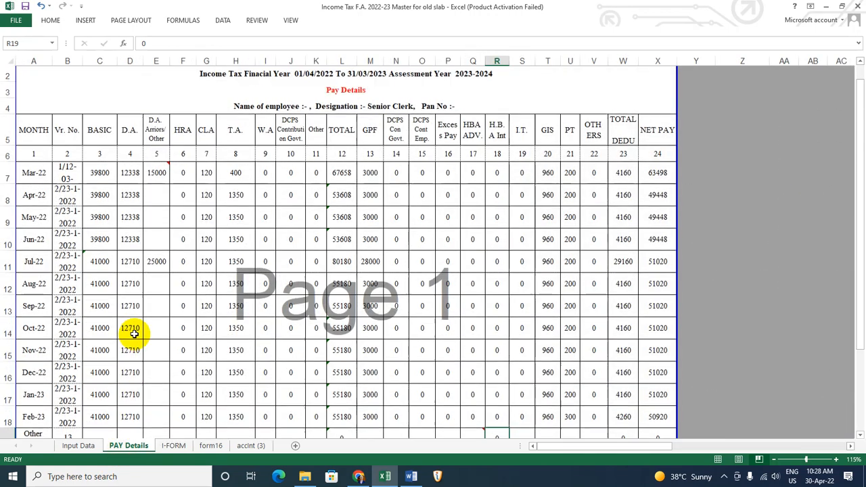
# Step: Look through the available Taravling Allowonces amounts for D31 of the Input Data sheet without changing the selection
pyautogui.click(73, 445)
pyautogui.scroll(-2, 301, 312)
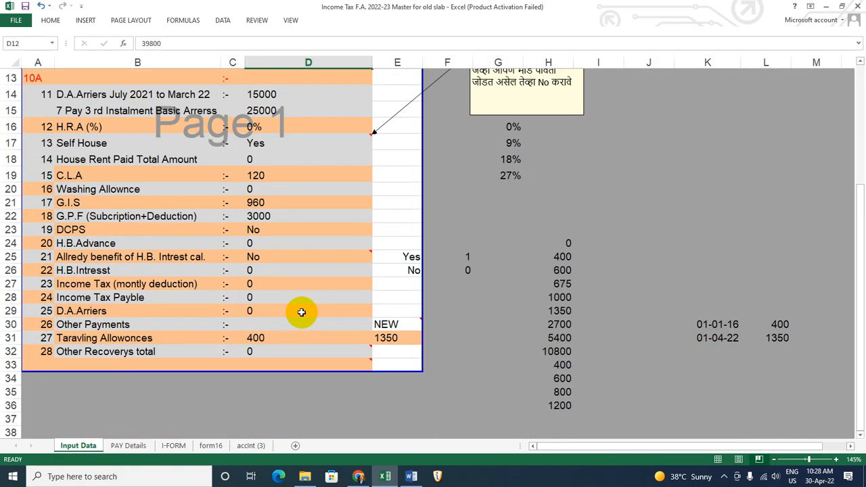
pyautogui.click(279, 339)
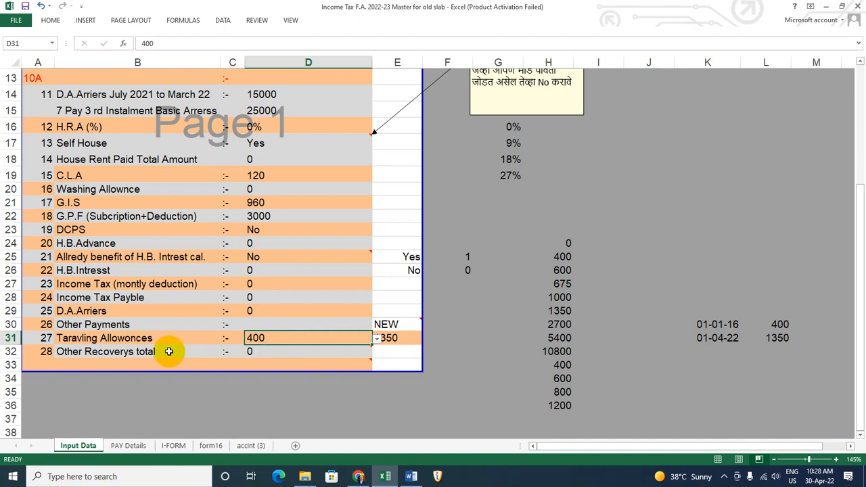
pyautogui.click(375, 339)
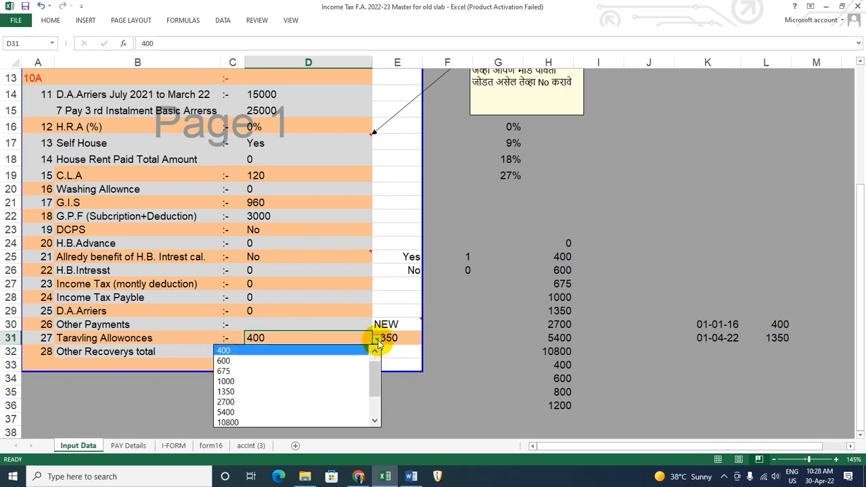
pyautogui.moveTo(374, 391); pyautogui.dragTo(372, 414)
pyautogui.click(415, 409)
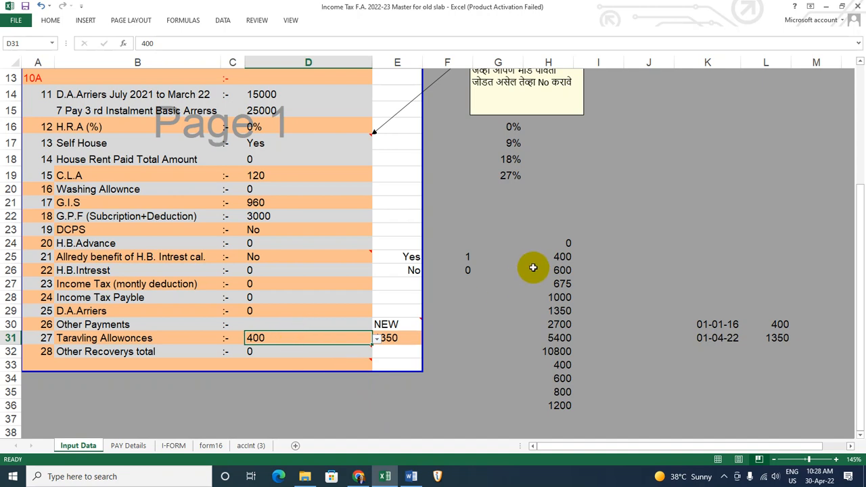
# Step: Examine the list of allowance amounts in H24:H36 that supplies the Taravling Allowonces choices
pyautogui.click(567, 242)
pyautogui.write('0')
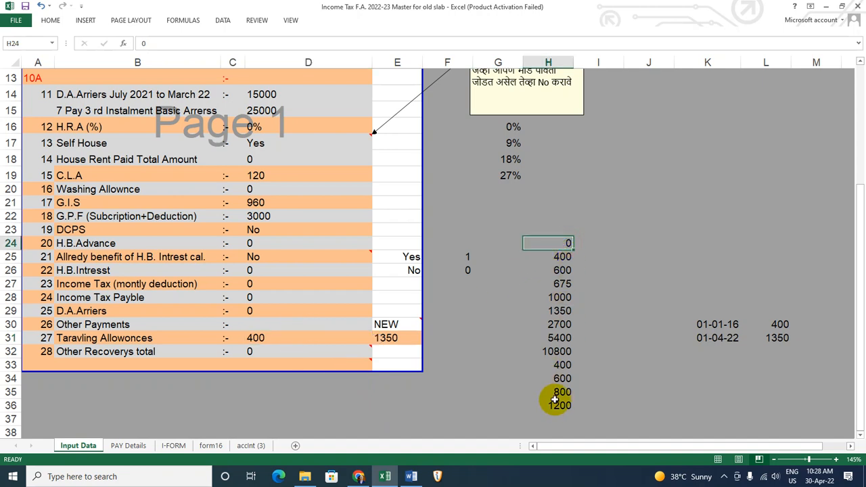
pyautogui.click(559, 403)
pyautogui.click(560, 314)
pyautogui.click(561, 363)
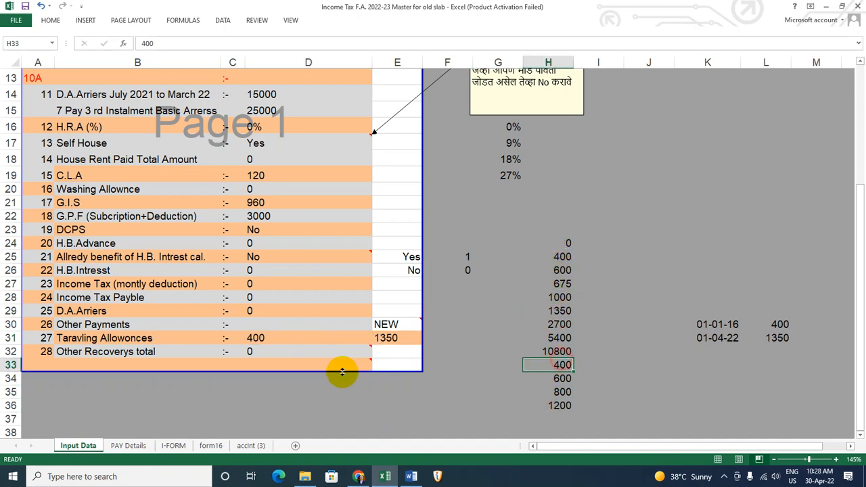
# Step: Inspect the data validation list source behind the Taravling Allowonces cell D31 without changing it
pyautogui.click(563, 337)
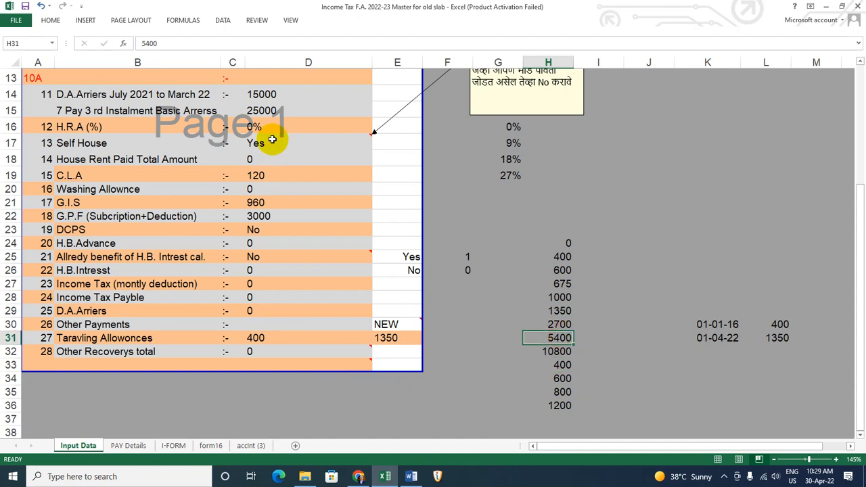
pyautogui.click(279, 338)
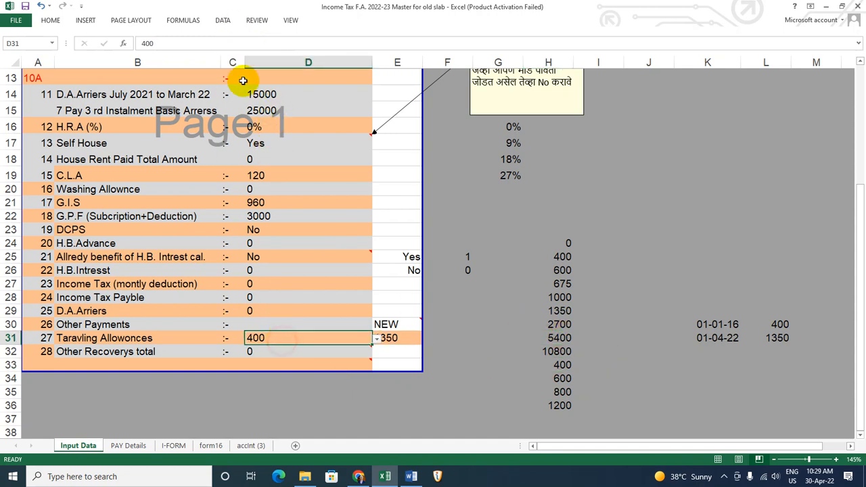
pyautogui.click(224, 21)
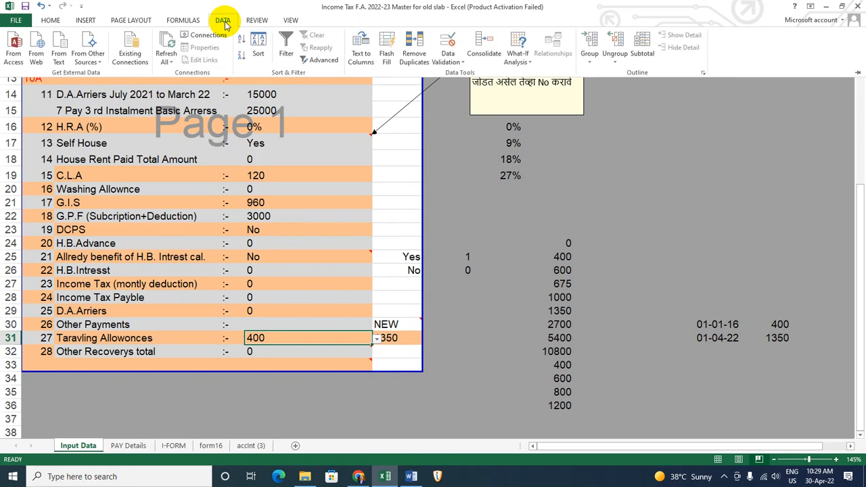
pyautogui.click(450, 51)
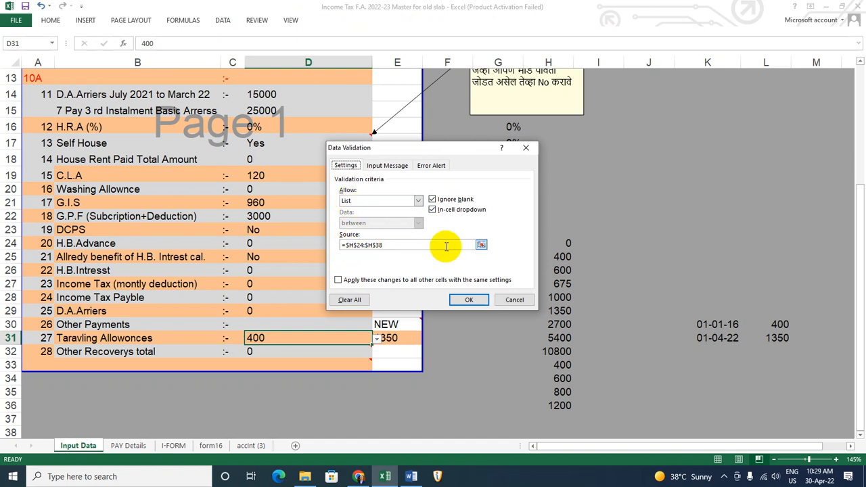
pyautogui.click(481, 244)
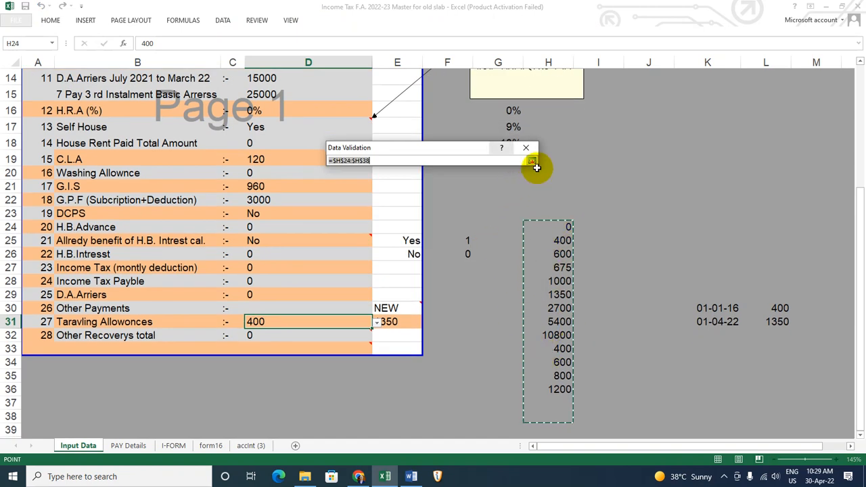
pyautogui.click(535, 160)
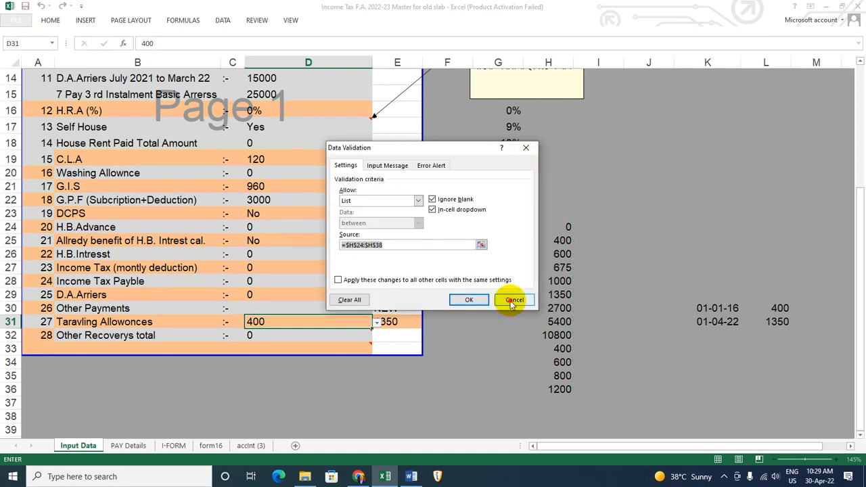
pyautogui.click(513, 301)
# Step: View the Taravling Allowonces choices for D31 and compare the cell with the NEW amount in E31
pyautogui.click(374, 324)
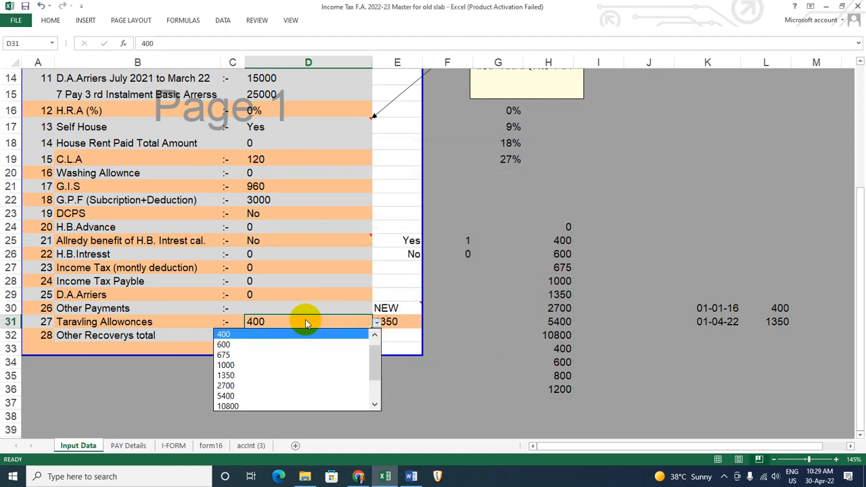
pyautogui.click(305, 331)
pyautogui.click(386, 322)
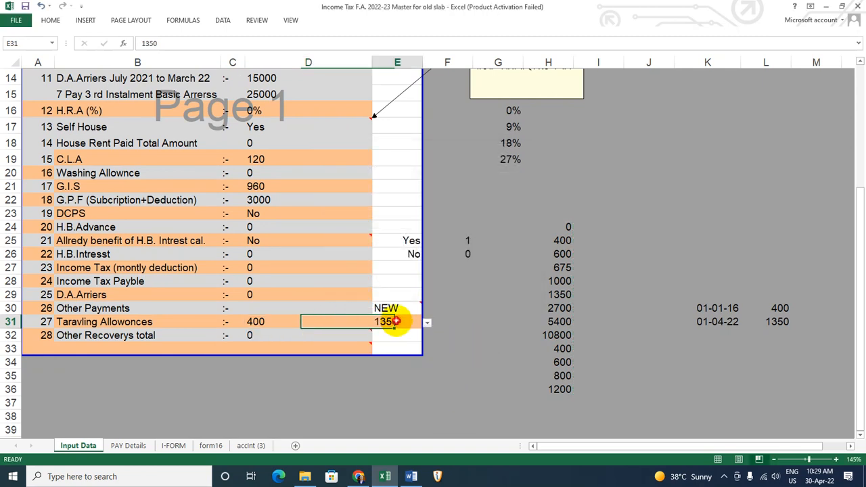
pyautogui.click(304, 328)
pyautogui.click(387, 321)
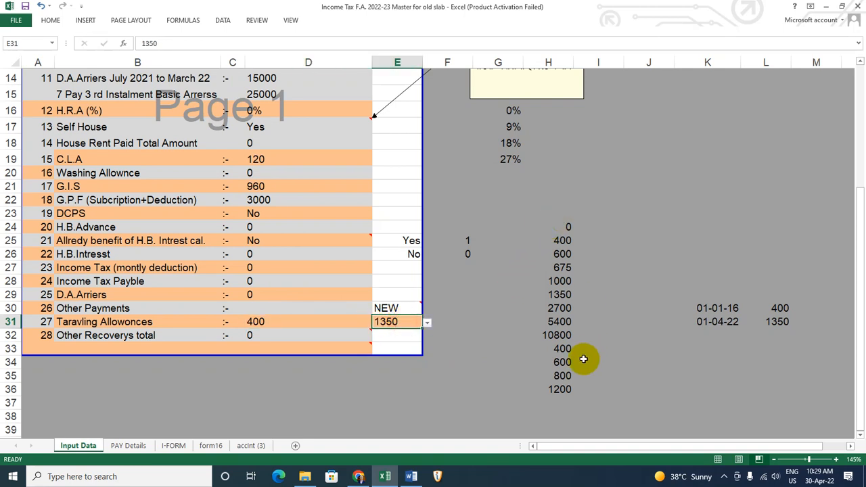
# Step: Check the effective dates in K30:K31 and how L30:L31 refer to the allowance amounts in D31 and E31
pyautogui.click(662, 374)
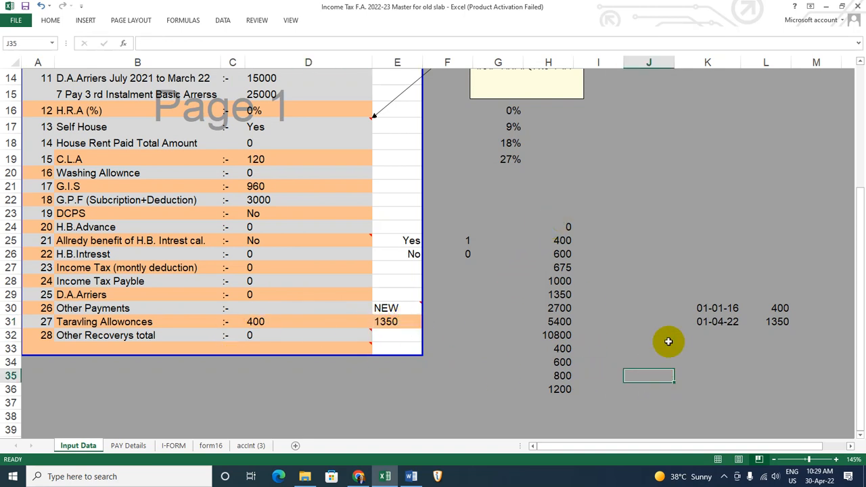
pyautogui.click(717, 321)
pyautogui.click(718, 309)
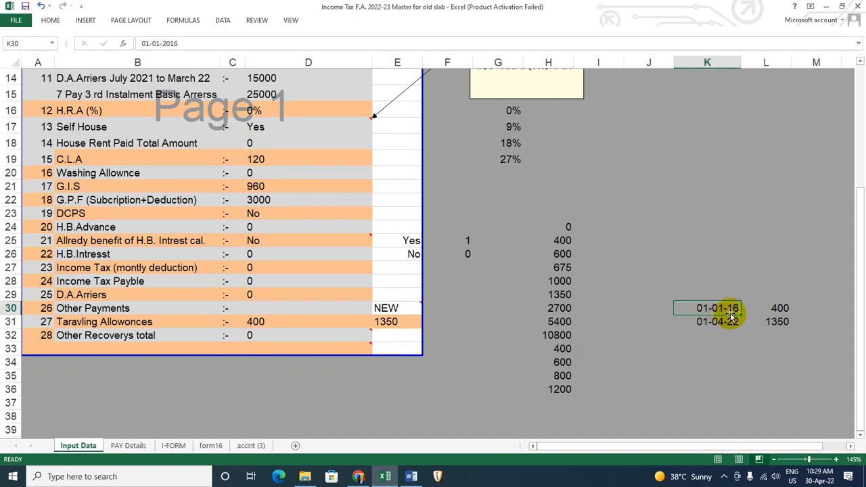
pyautogui.click(781, 309)
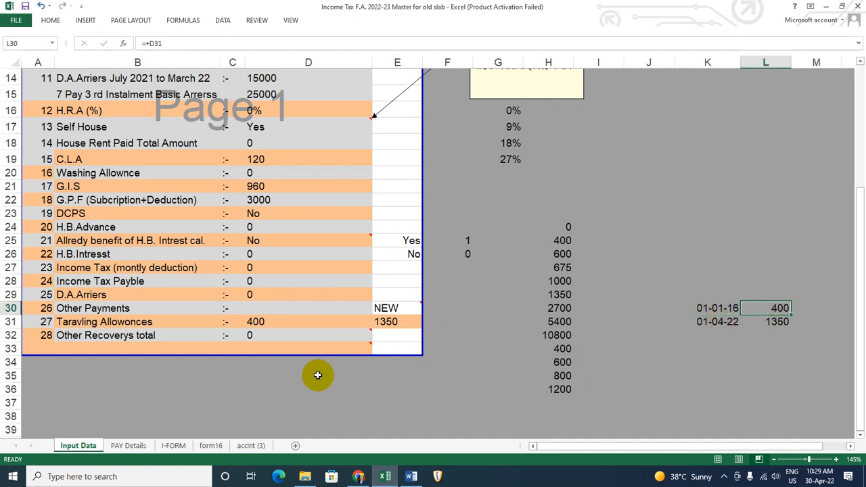
pyautogui.click(299, 320)
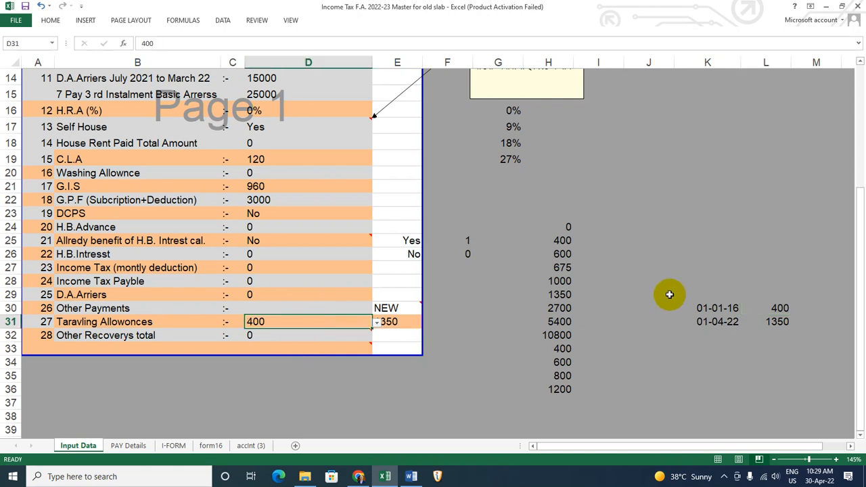
pyautogui.click(710, 323)
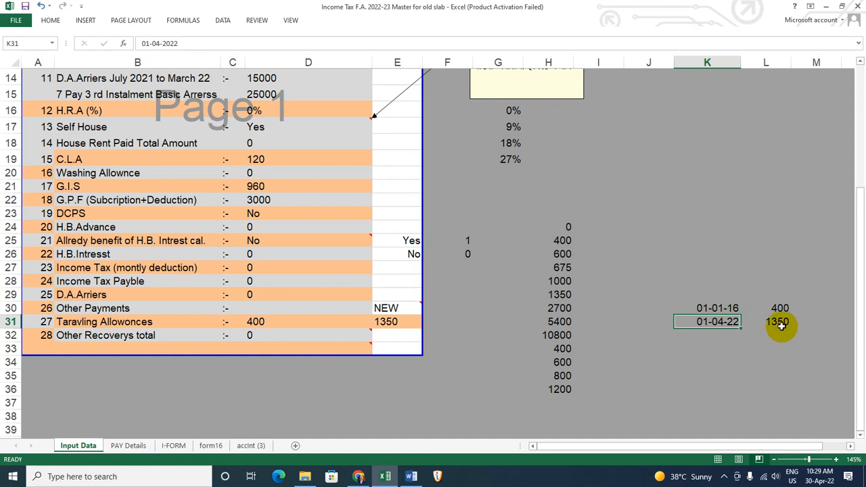
pyautogui.click(389, 323)
pyautogui.click(781, 322)
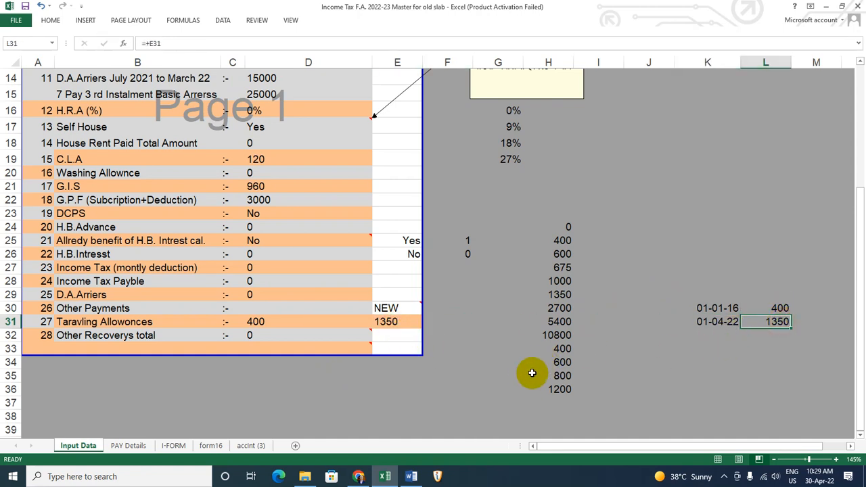
# Step: Examine the monthly BASIC formulas in column C of PAY Details, including the Mar-22, Apr-22, Jul-22 and Jan-23 rows
pyautogui.scroll(1, 521, 378)
pyautogui.scroll(-3, 514, 386)
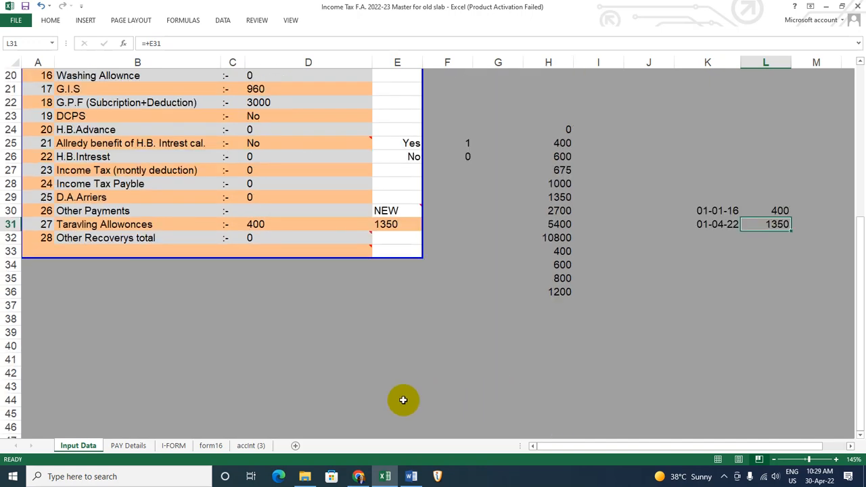
pyautogui.click(130, 445)
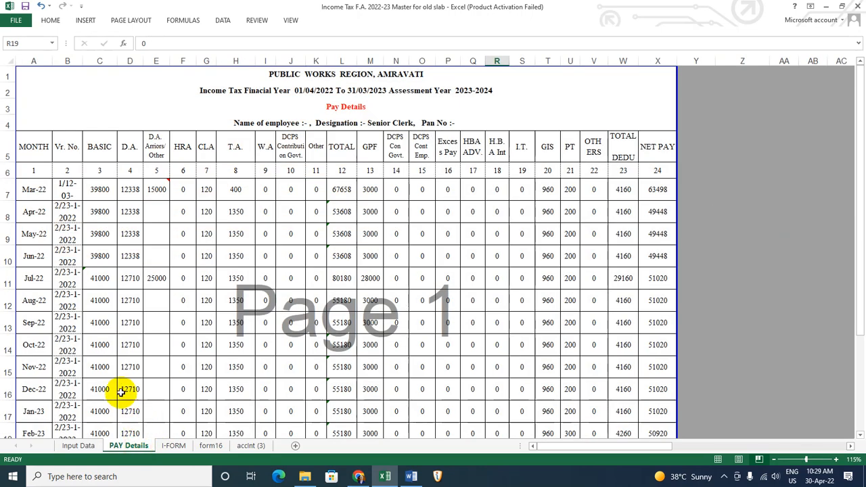
pyautogui.click(99, 191)
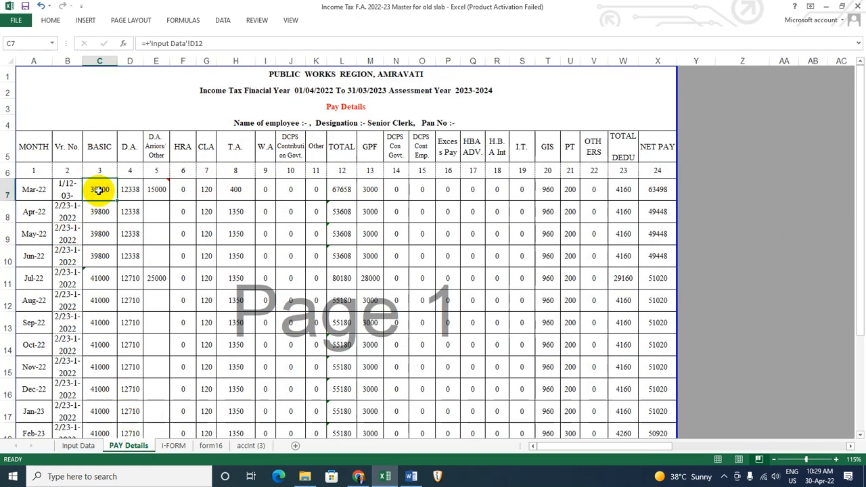
pyautogui.click(100, 211)
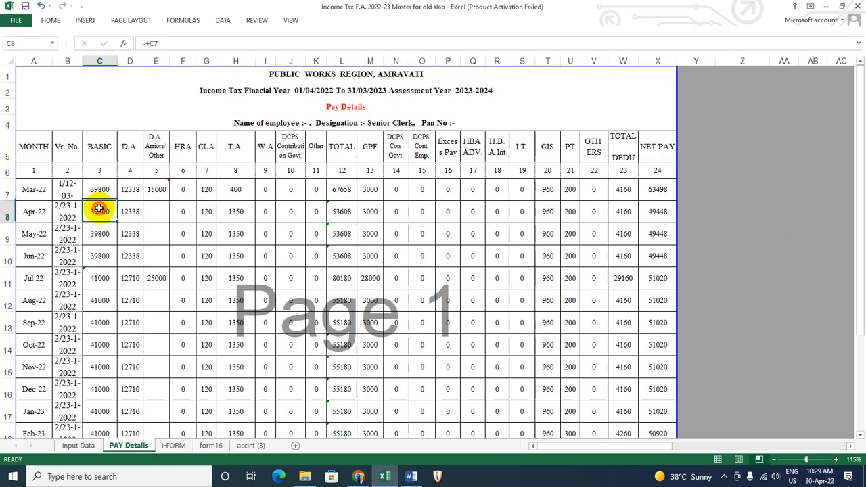
pyautogui.click(105, 282)
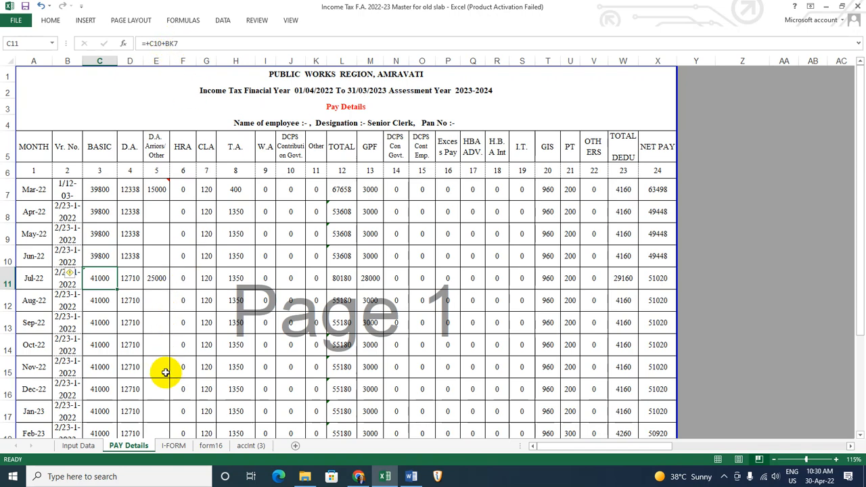
pyautogui.scroll(-1, 163, 379)
pyautogui.scroll(-2, 163, 378)
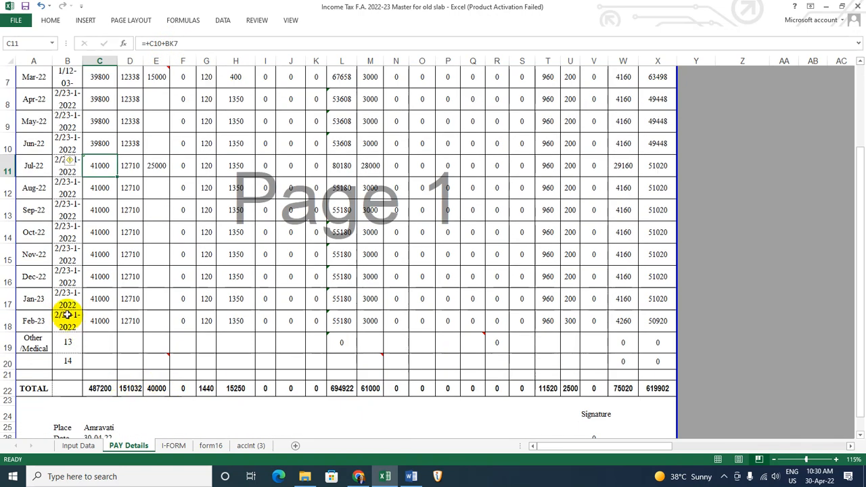
pyautogui.click(101, 299)
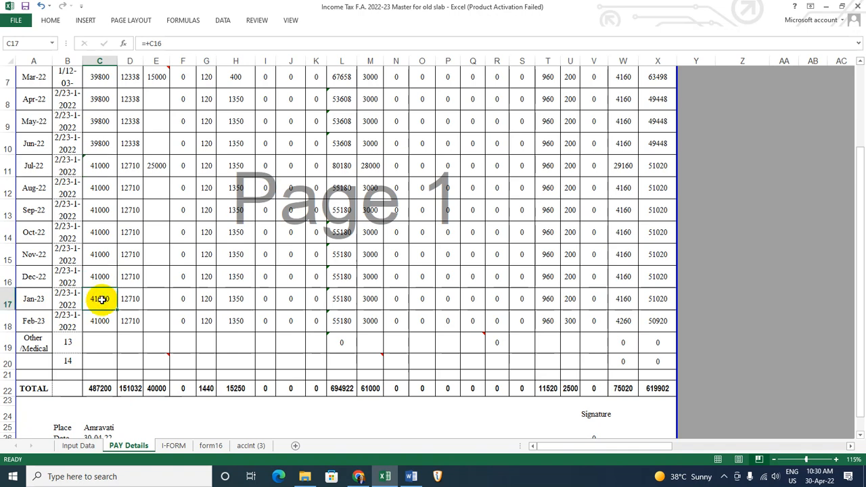
pyautogui.scroll(1, 101, 298)
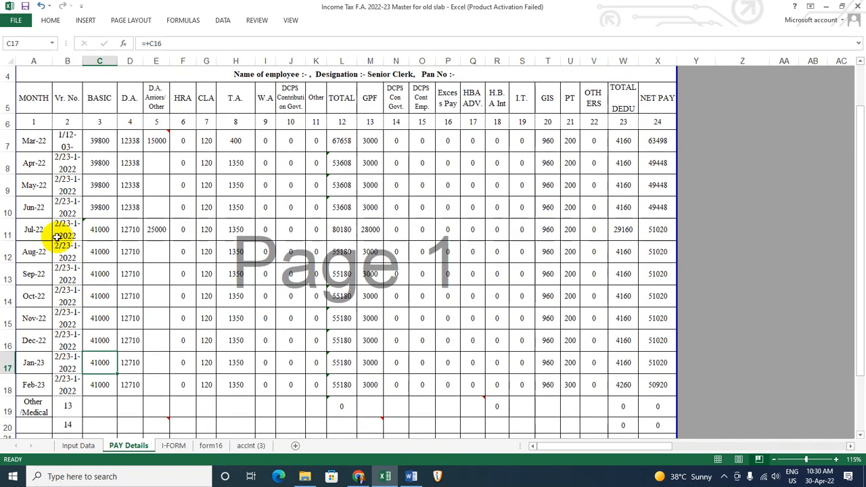
pyautogui.click(40, 225)
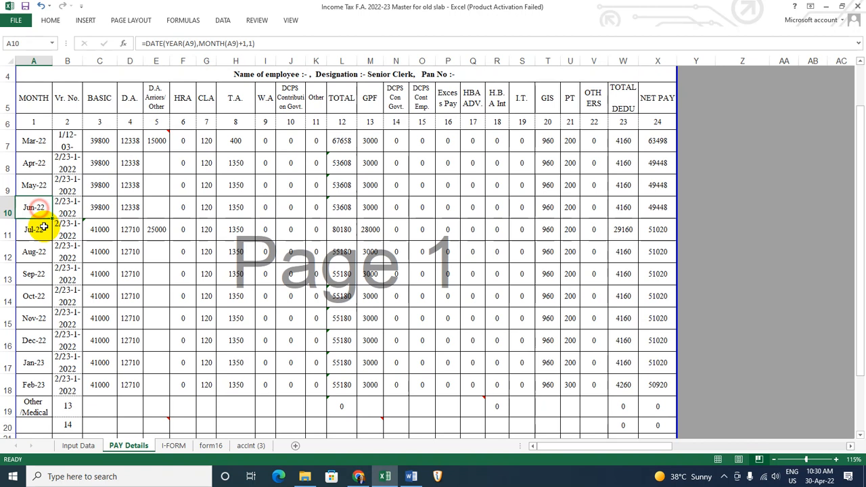
pyautogui.doubleClick(101, 228)
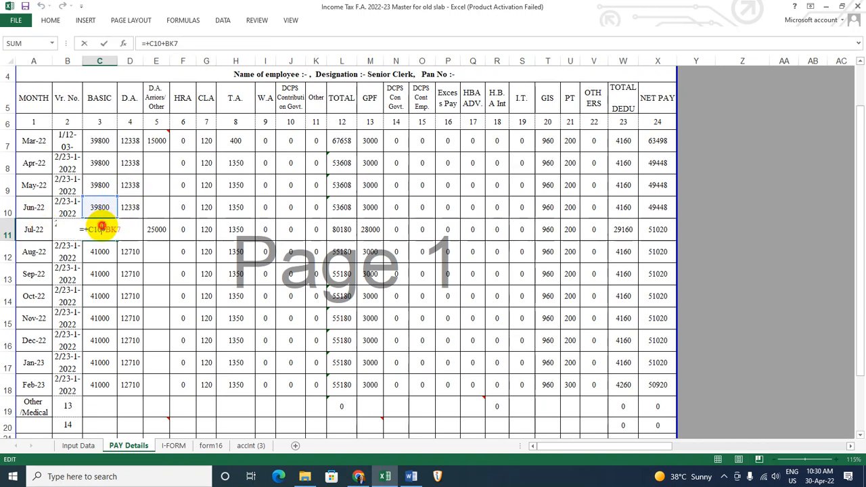
pyautogui.moveTo(101, 228); pyautogui.dragTo(119, 229)
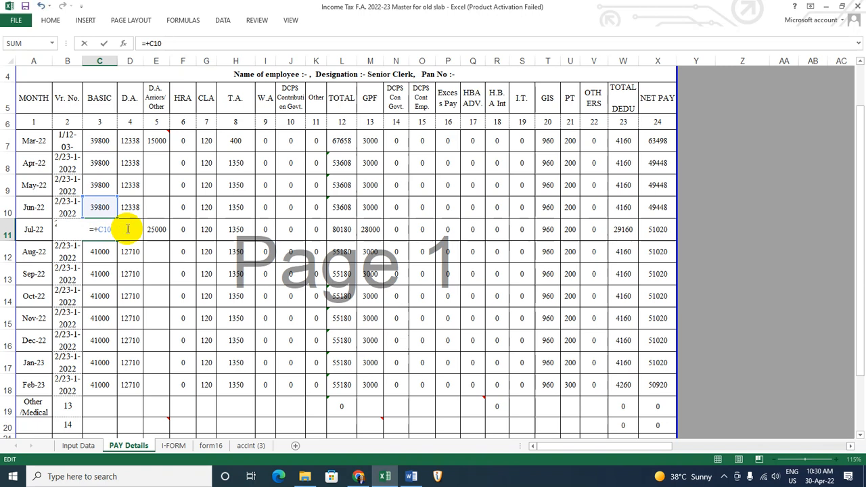
pyautogui.press('Escape')
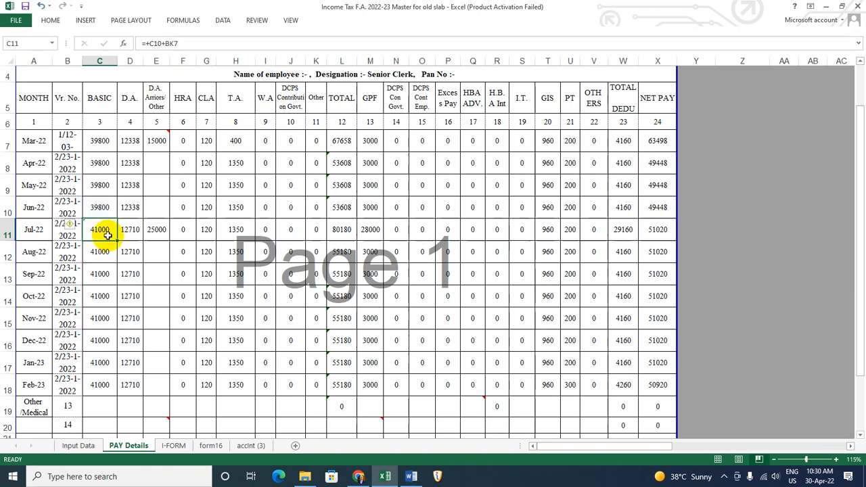
# Step: Remove +BK7 from the Jul-22 BASIC formula in C11 of PAY Details, leaving =+C10
pyautogui.doubleClick(107, 231)
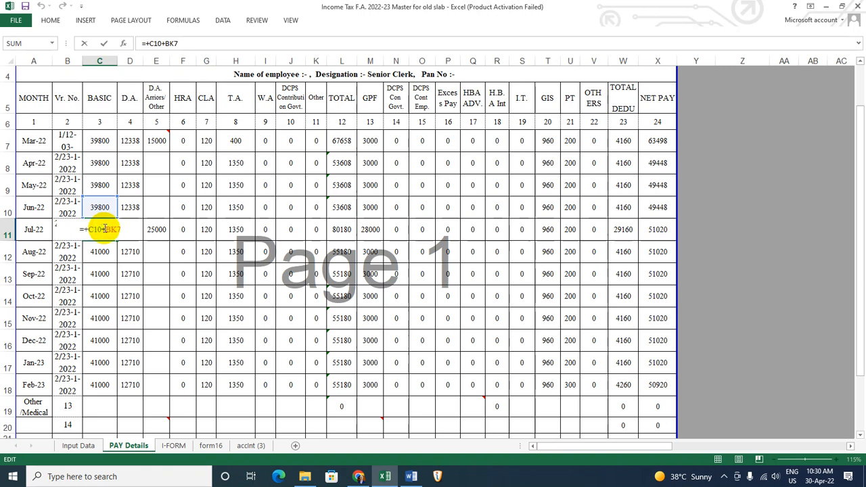
pyautogui.moveTo(104, 229); pyautogui.dragTo(126, 228)
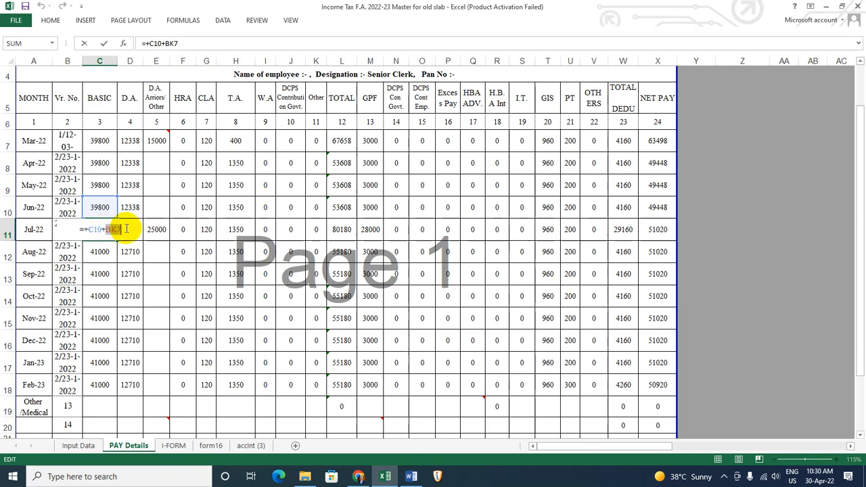
pyautogui.moveTo(102, 229); pyautogui.dragTo(136, 229)
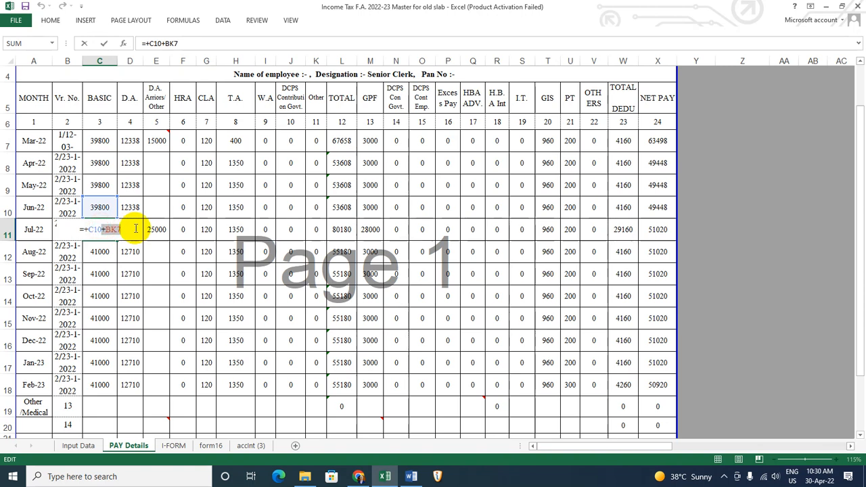
pyautogui.press('BackSpace')
pyautogui.click(146, 271)
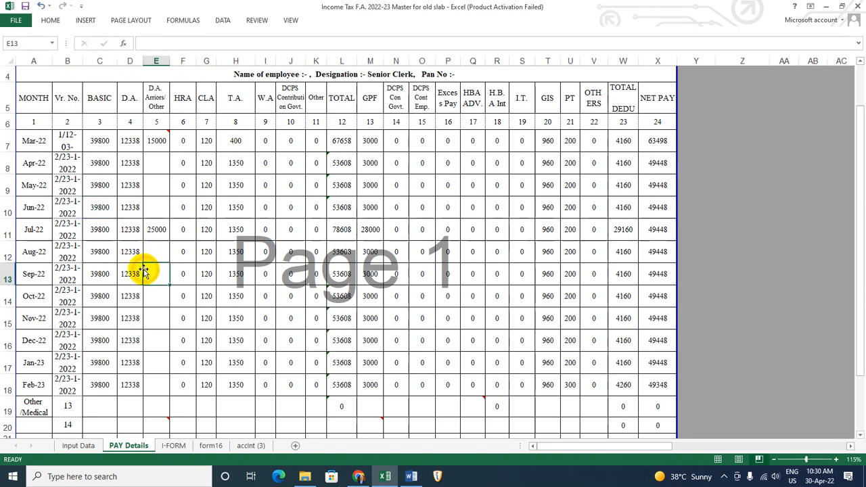
# Step: Append +BK7 to the Jan-23 BASIC formula in C17 so that it reads =+C16+BK7
pyautogui.click(101, 363)
pyautogui.doubleClick(101, 363)
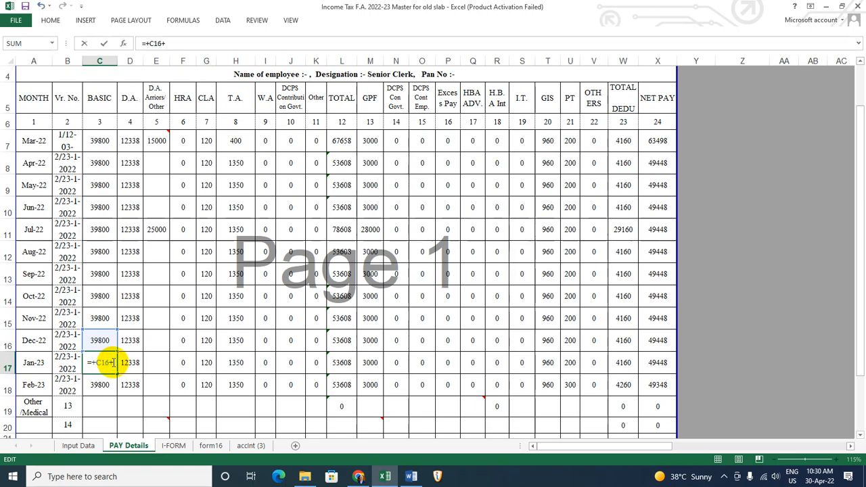
pyautogui.write('+BK7')
pyautogui.click(169, 352)
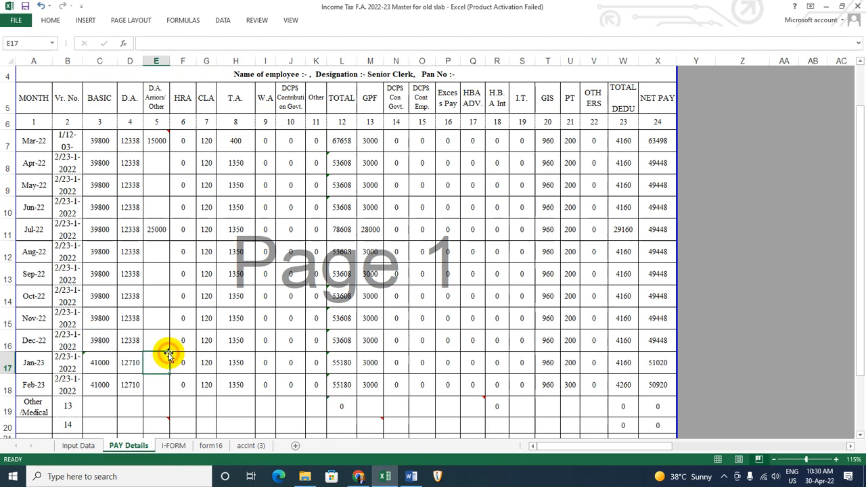
# Step: Undo the formula edits made to the Jan-23 and Jul-22 BASIC cells, C17 and C11
pyautogui.click(107, 361)
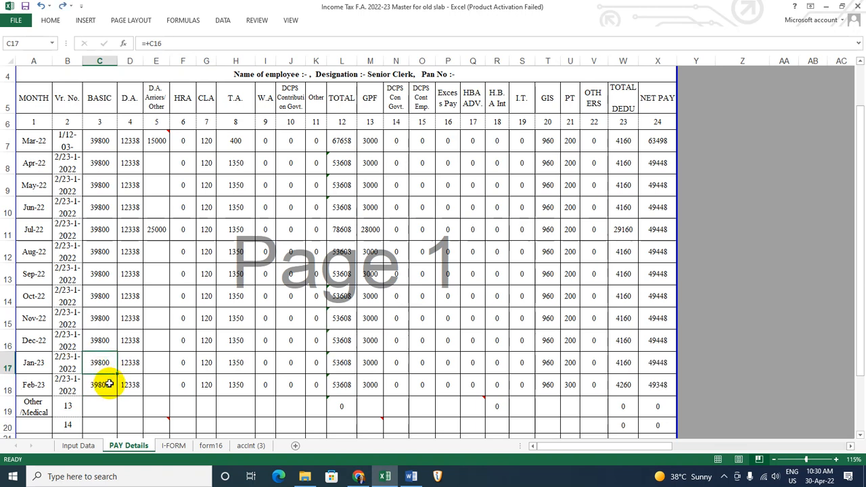
pyautogui.hotkey('ctrl', 'z')
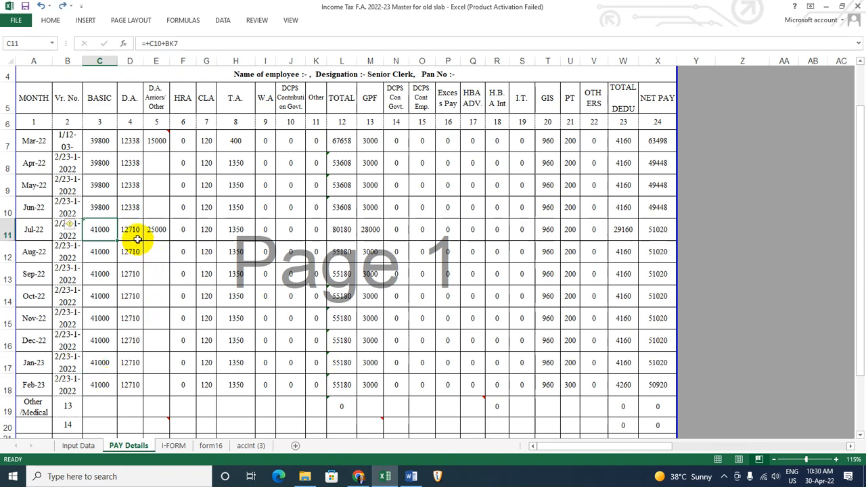
# Step: Compare the Mar-22 arrears cell E7 in PAY Details with the arrears and basic pay entries in D12, D14 and D15 of Input Data
pyautogui.click(138, 237)
pyautogui.click(41, 144)
pyautogui.click(159, 141)
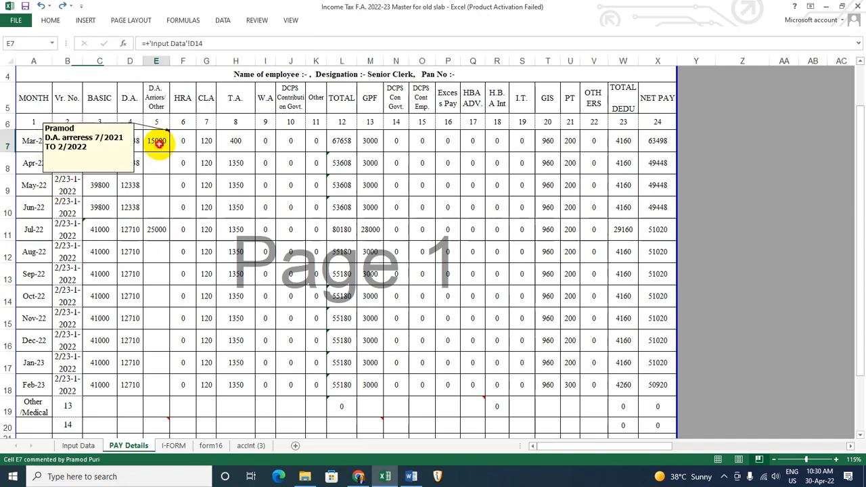
pyautogui.click(94, 448)
pyautogui.scroll(6, 189, 243)
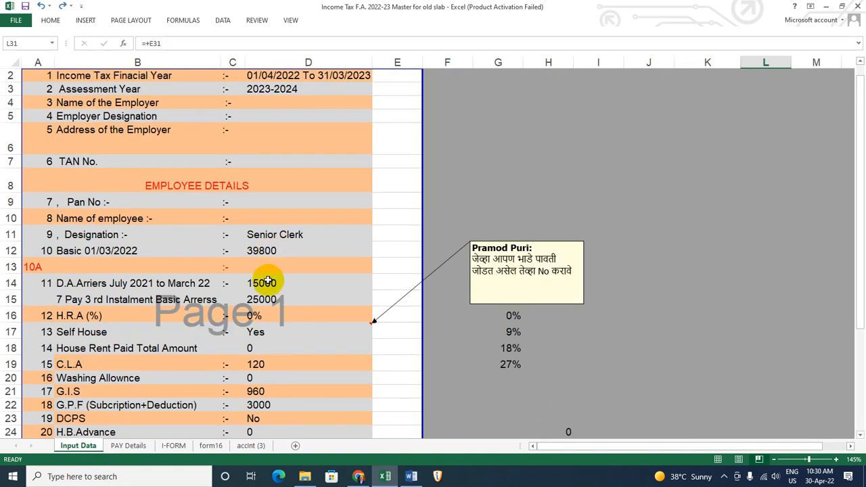
pyautogui.click(268, 281)
pyautogui.click(275, 312)
pyautogui.click(280, 295)
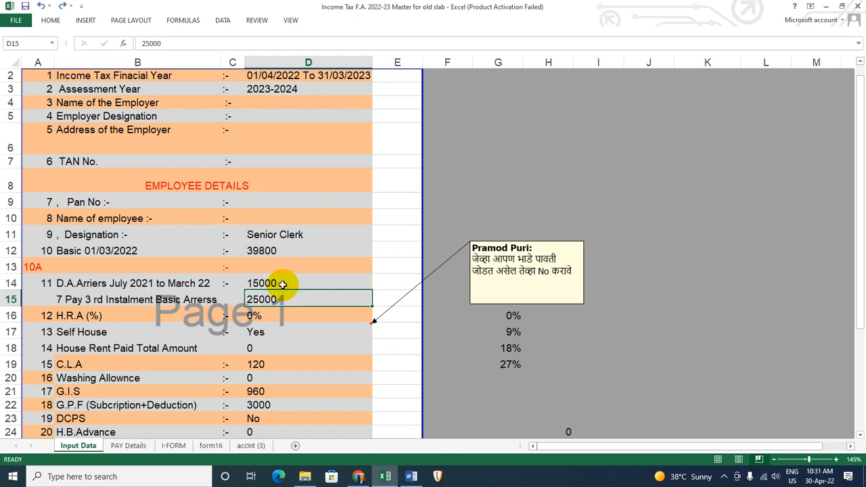
pyautogui.click(278, 284)
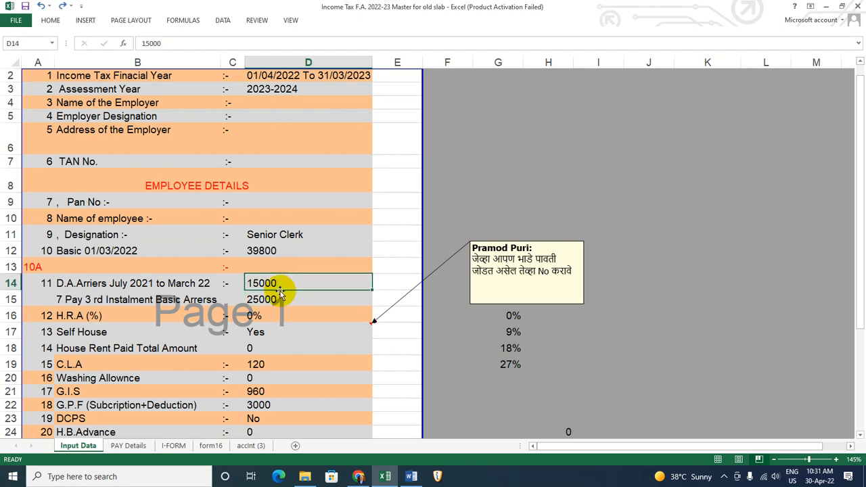
pyautogui.click(278, 300)
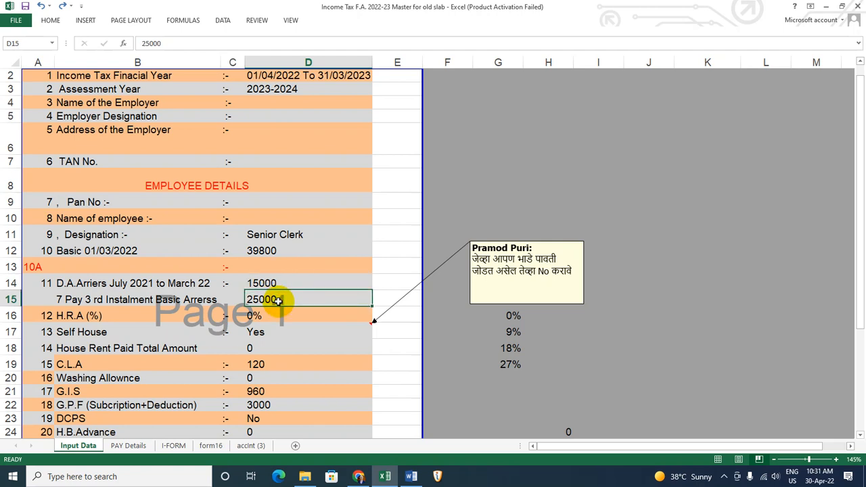
pyautogui.click(278, 250)
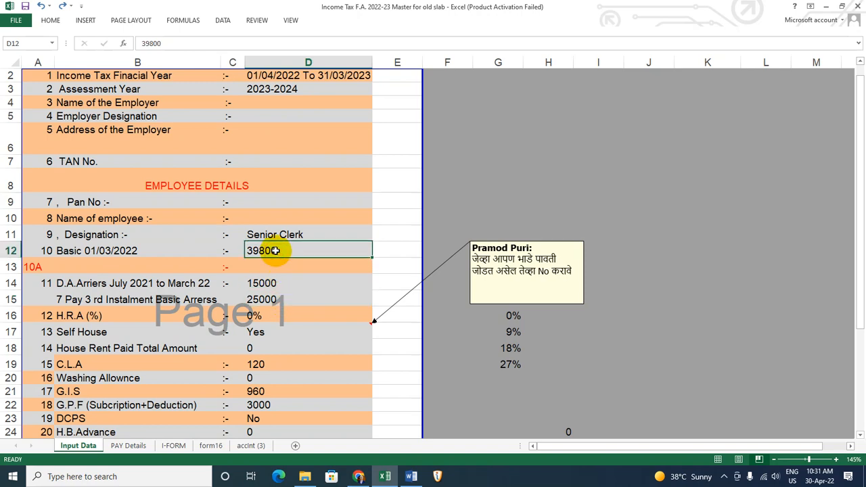
# Step: Examine the Mar-22 D.A. formula in D7 of PAY Details and its D.A.% lookup table in AI8:AK23
pyautogui.click(129, 446)
pyautogui.scroll(-1, 155, 351)
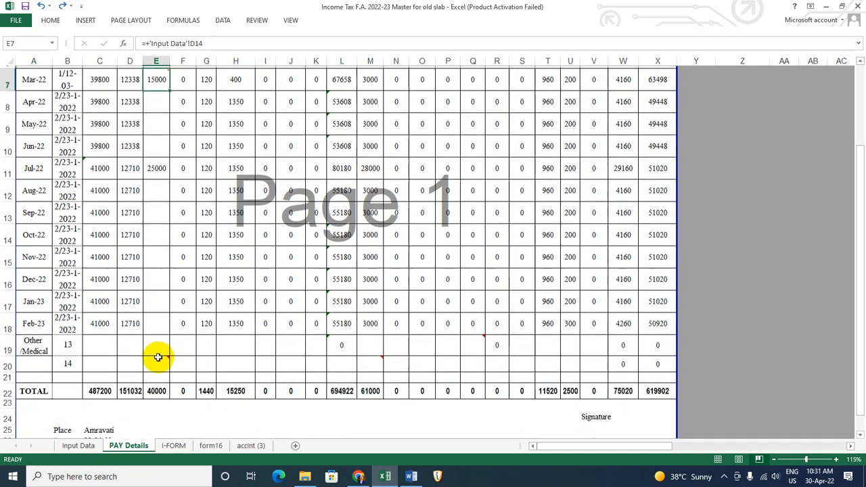
pyautogui.scroll(1, 158, 354)
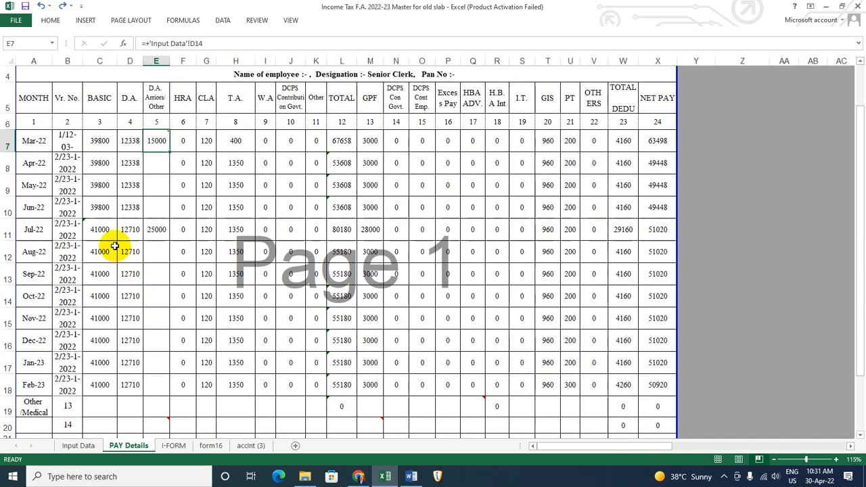
pyautogui.click(128, 142)
pyautogui.doubleClick(129, 142)
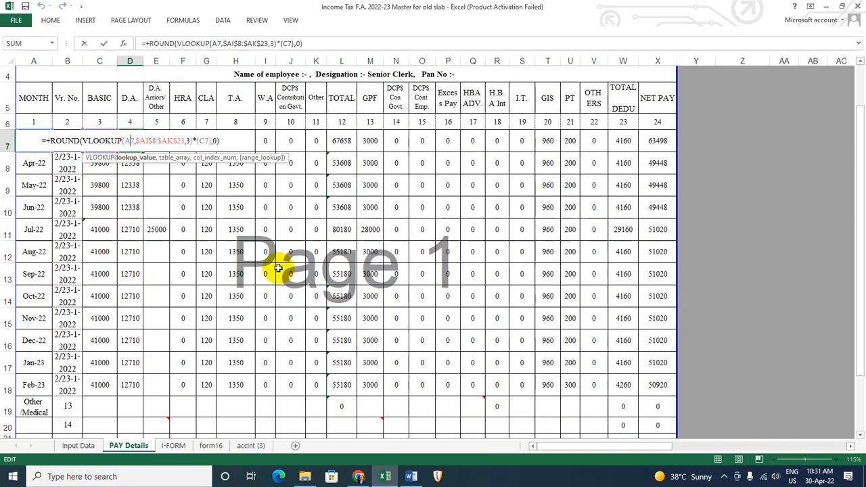
pyautogui.scroll(-3, 697, 338)
pyautogui.scroll(4, 697, 345)
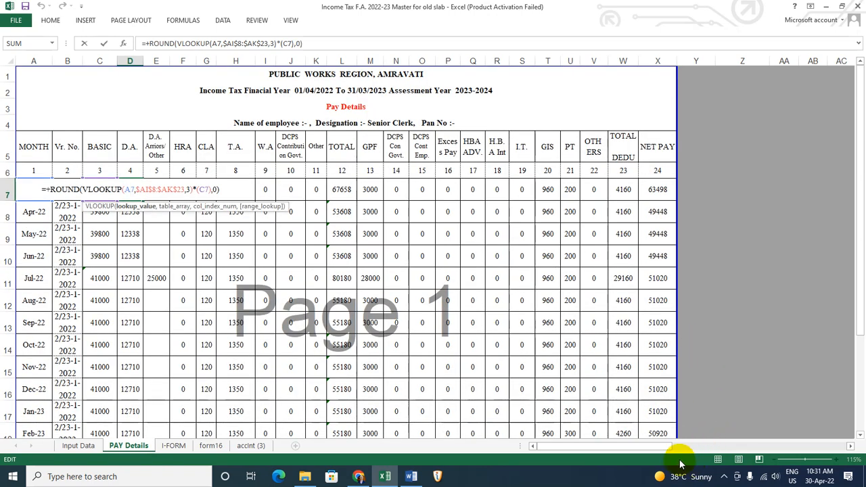
pyautogui.moveTo(654, 447); pyautogui.dragTo(742, 458)
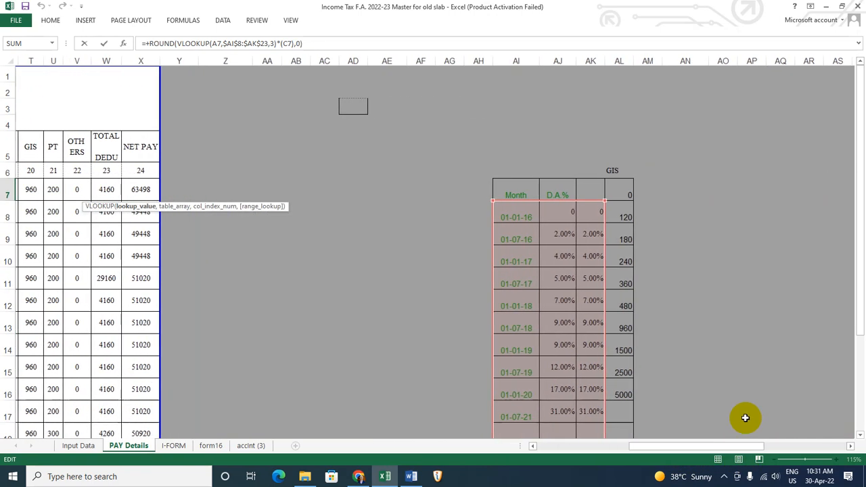
pyautogui.scroll(-1, 542, 217)
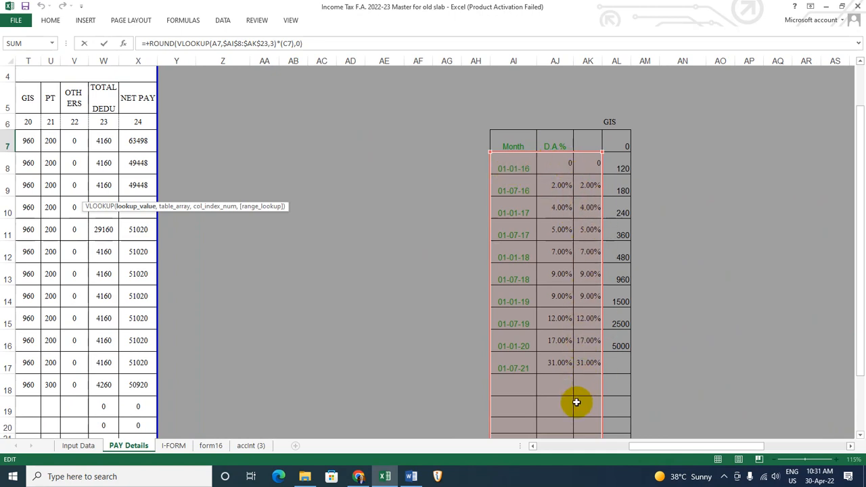
pyautogui.scroll(-1, 565, 396)
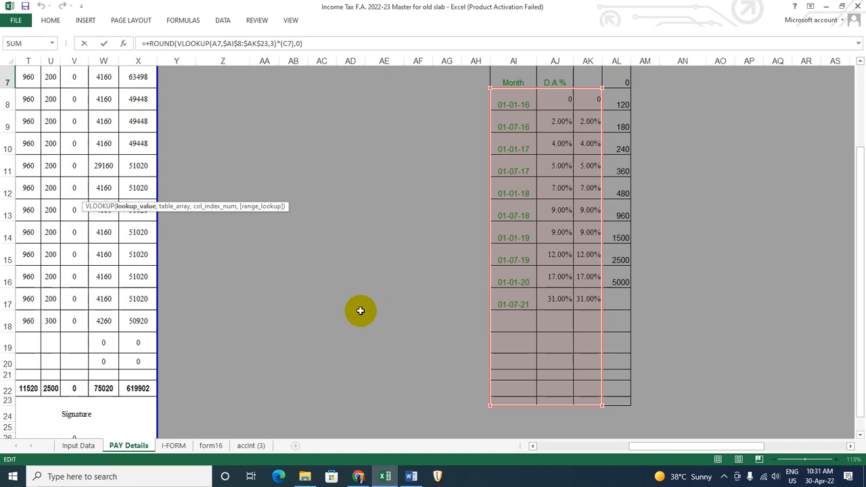
pyautogui.click(360, 313)
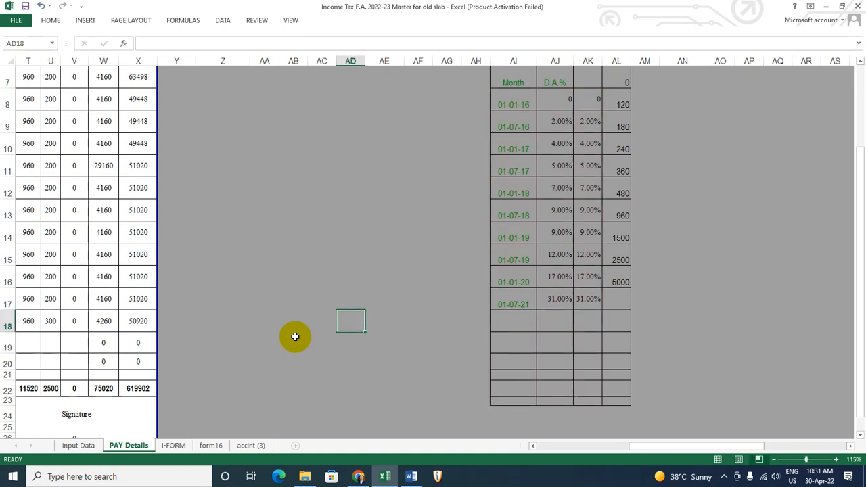
# Step: Return from the D.A.% lookup table to the monthly pay rows and select the Mar-22 HRA cell F7
pyautogui.scroll(1, 295, 337)
pyautogui.press('Left')
pyautogui.press('Left')
pyautogui.press('Left')
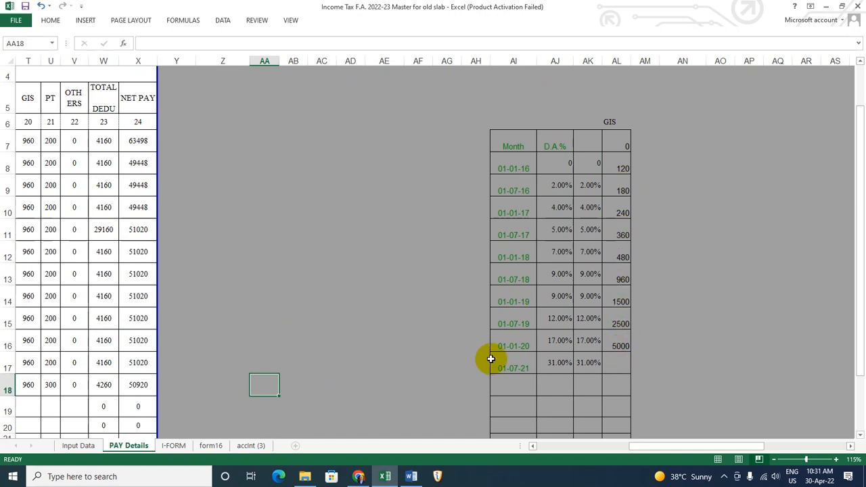
pyautogui.click(386, 343)
pyautogui.press('Left')
pyautogui.press('Left')
pyautogui.press('Left')
pyautogui.press('Left')
pyautogui.press('Left')
pyautogui.press('Left')
pyautogui.press('Left')
pyautogui.press('Left')
pyautogui.press('Left')
pyautogui.press('Left')
pyautogui.press('Left')
pyautogui.press('Left')
pyautogui.press('Left')
pyautogui.press('Left')
pyautogui.press('Left')
pyautogui.press('Left')
pyautogui.press('Left')
pyautogui.press('Left')
pyautogui.press('Left')
pyautogui.press('Left')
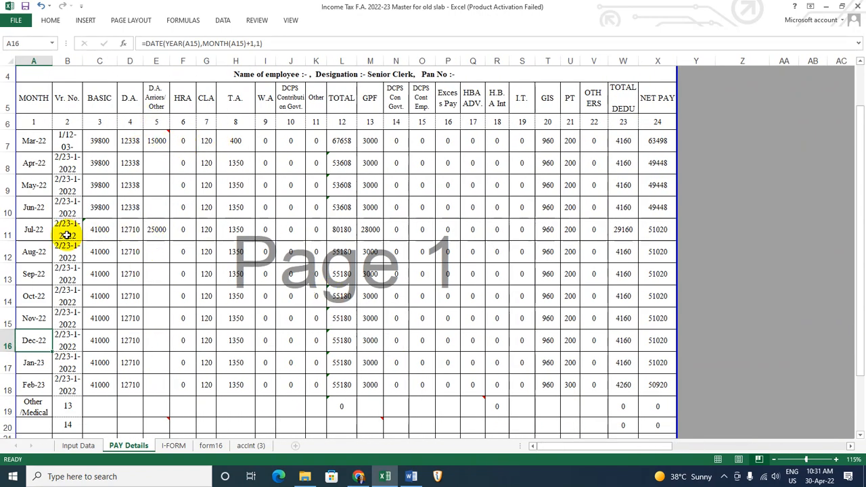
pyautogui.click(153, 232)
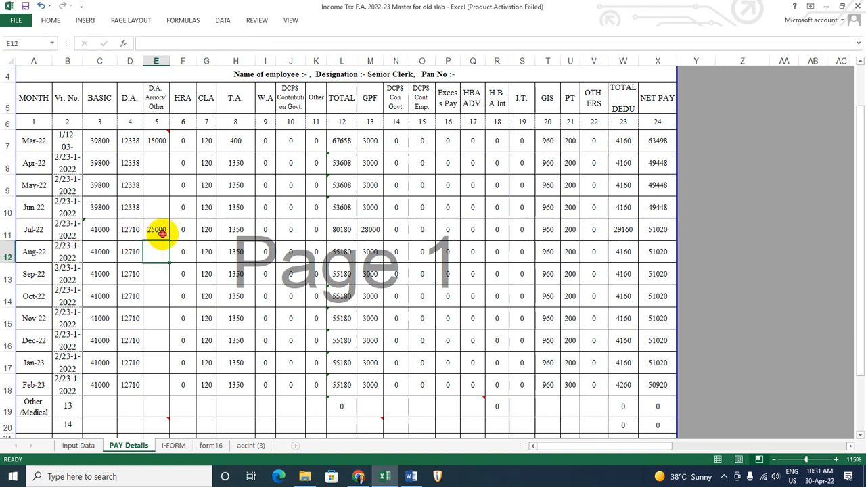
pyautogui.click(184, 141)
# Step: Set H.R.A (%) in D16 of Input Data to 18%
pyautogui.click(77, 445)
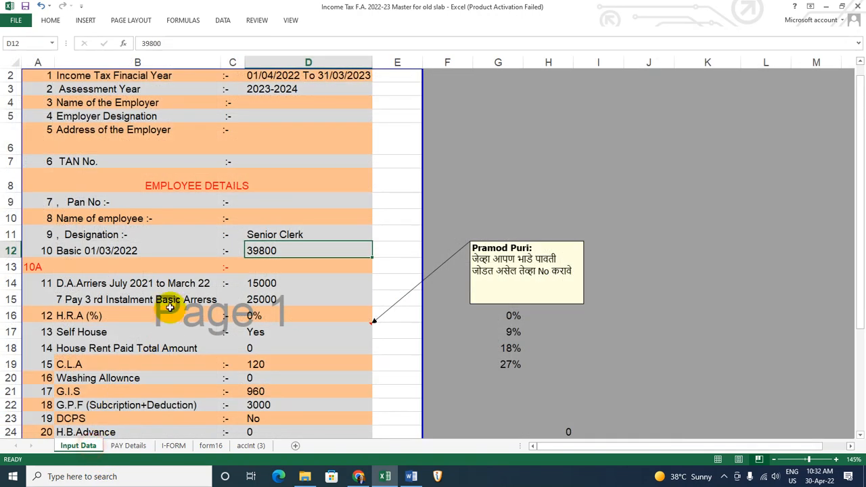
pyautogui.click(304, 315)
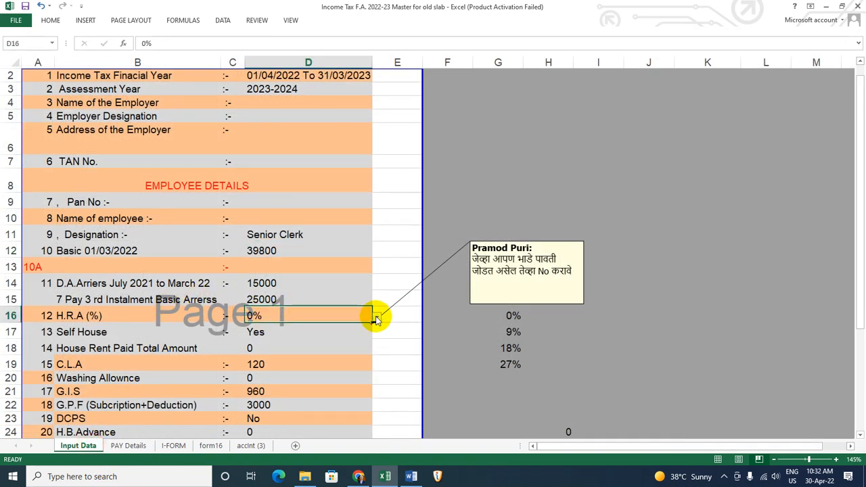
pyautogui.click(377, 316)
pyautogui.click(340, 348)
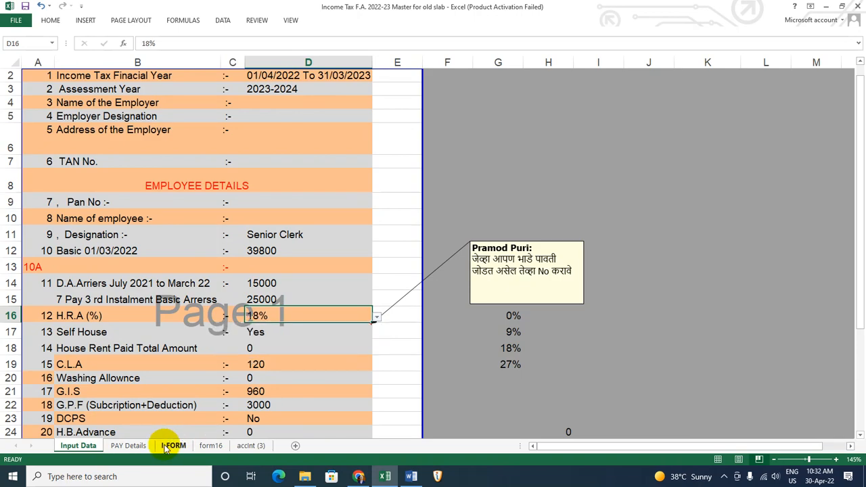
# Step: Examine the HRA, CLA and T.A. formulas in PAY Details, plus the yearly TOTAL and NET PAY sums in L22 and X22
pyautogui.click(128, 445)
pyautogui.scroll(1, 232, 308)
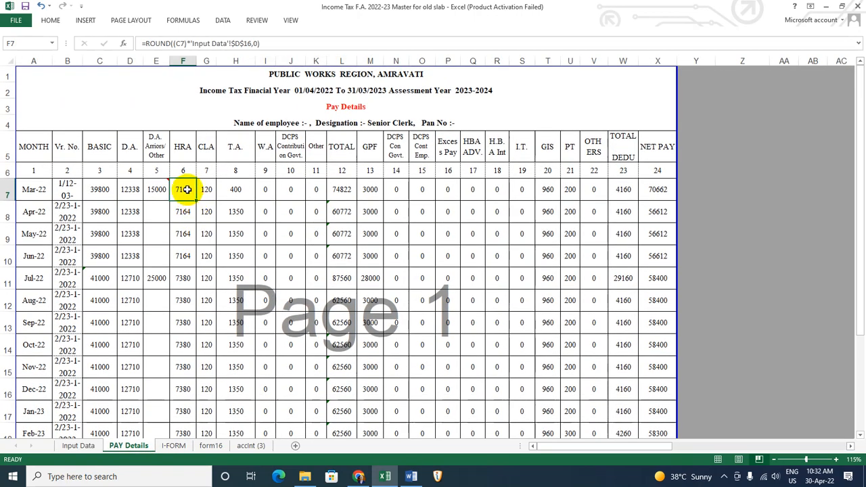
pyautogui.doubleClick(183, 189)
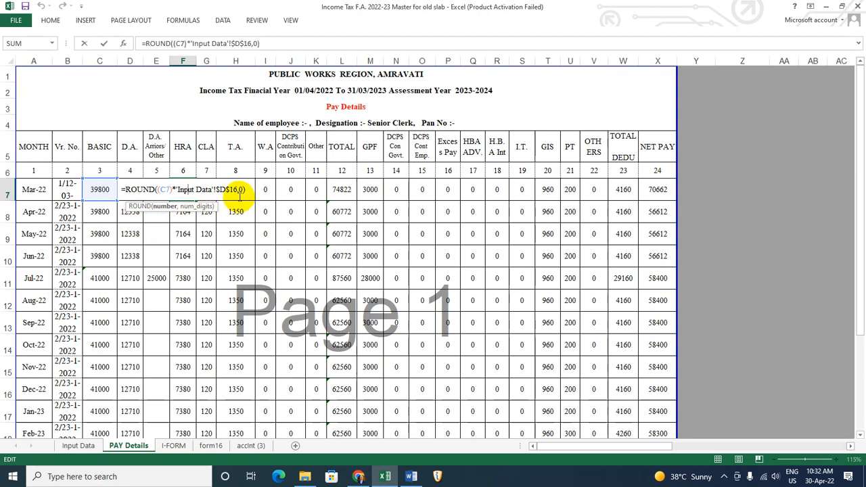
pyautogui.press('Escape')
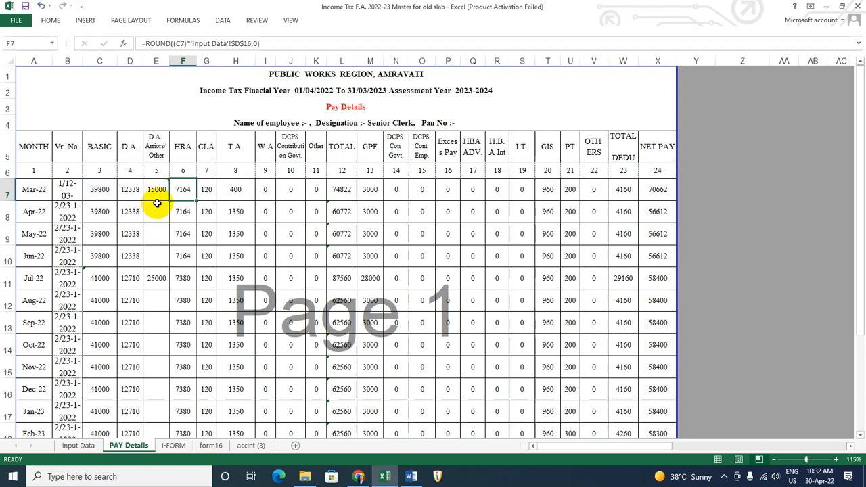
pyautogui.click(206, 192)
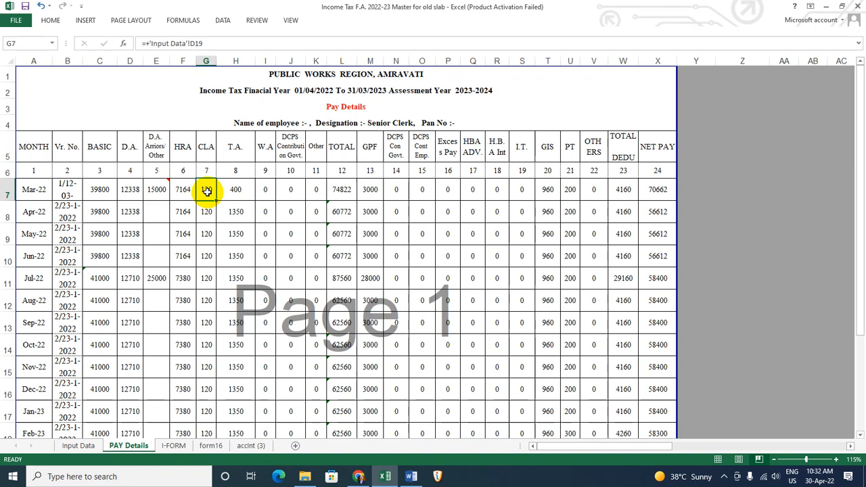
pyautogui.click(237, 191)
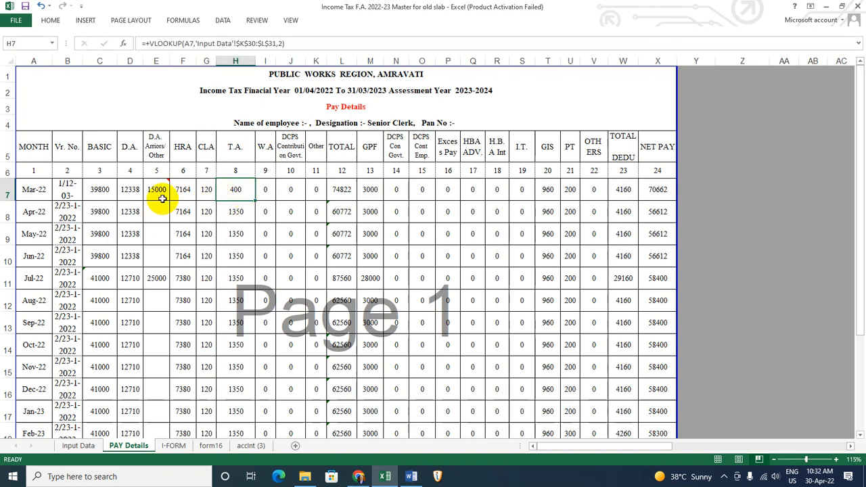
pyautogui.click(246, 212)
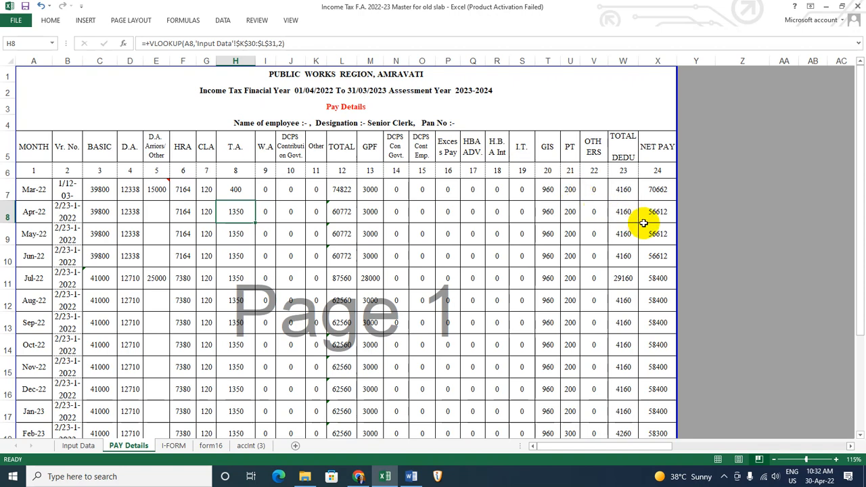
pyautogui.scroll(-3, 519, 290)
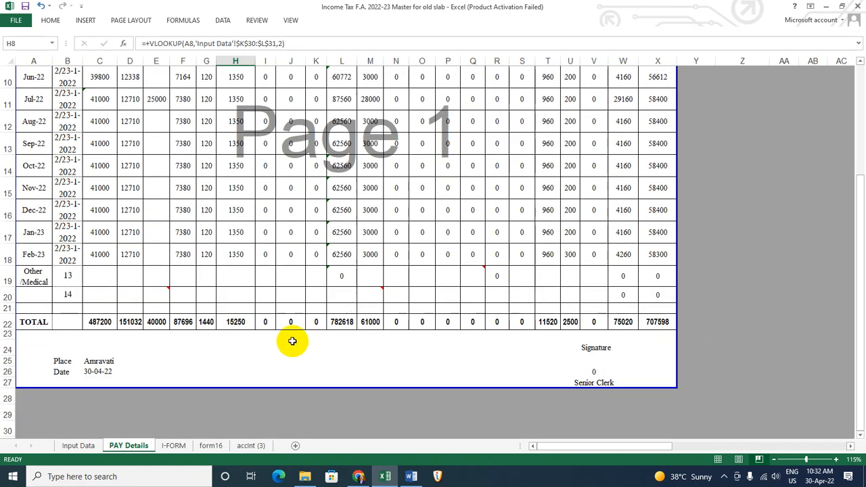
pyautogui.click(343, 323)
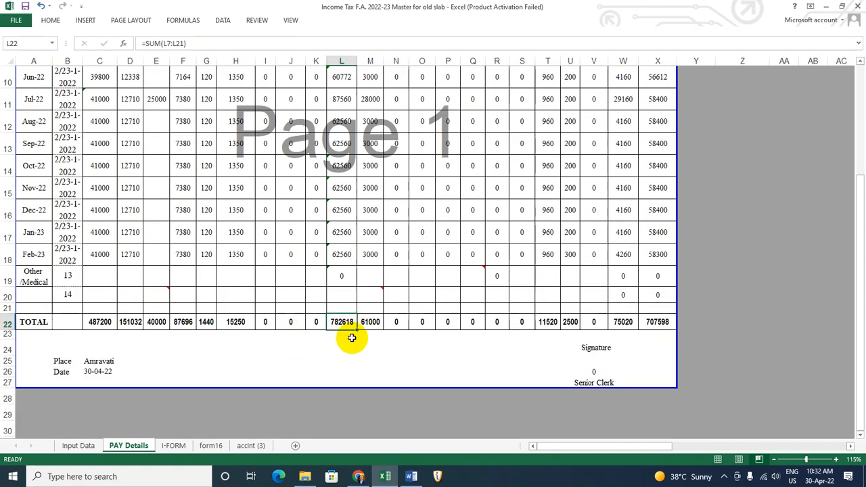
pyautogui.click(660, 323)
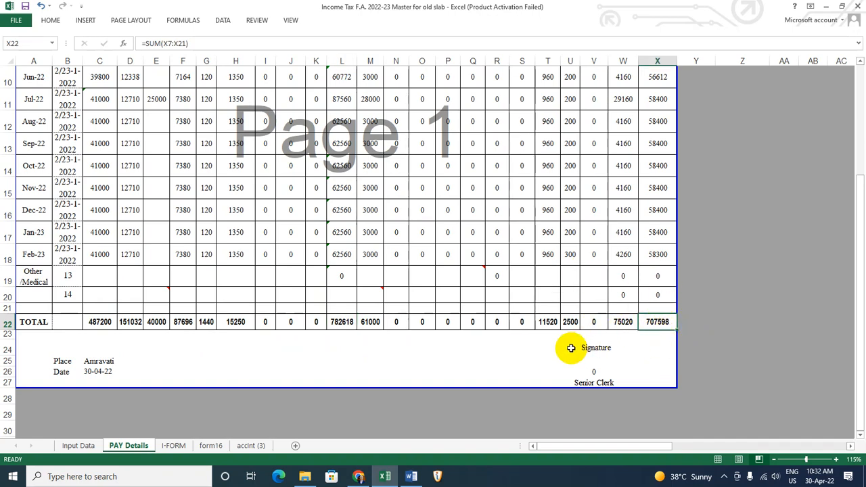
# Step: Review the GIS, PT, H.B.A Int and HBA ADV. deduction columns and the May-22 DCPS Con Govt. formula in N9
pyautogui.scroll(2, 571, 348)
pyautogui.scroll(1, 570, 348)
pyautogui.click(551, 150)
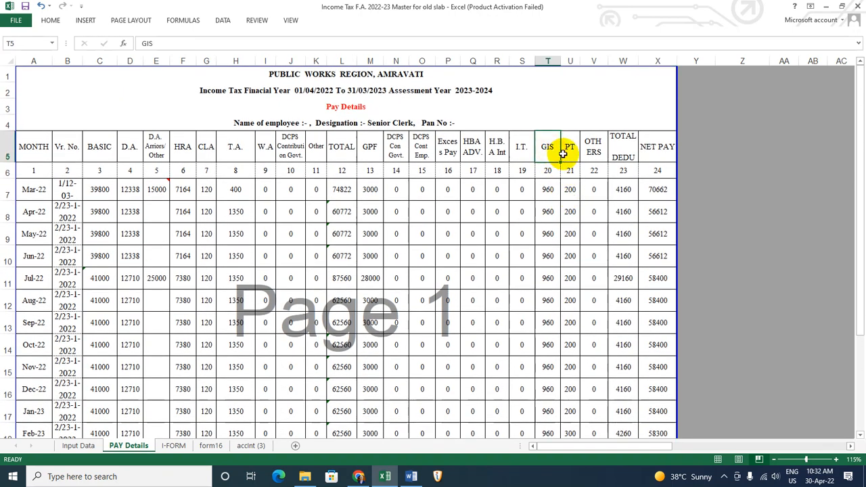
pyautogui.click(564, 153)
pyautogui.click(500, 153)
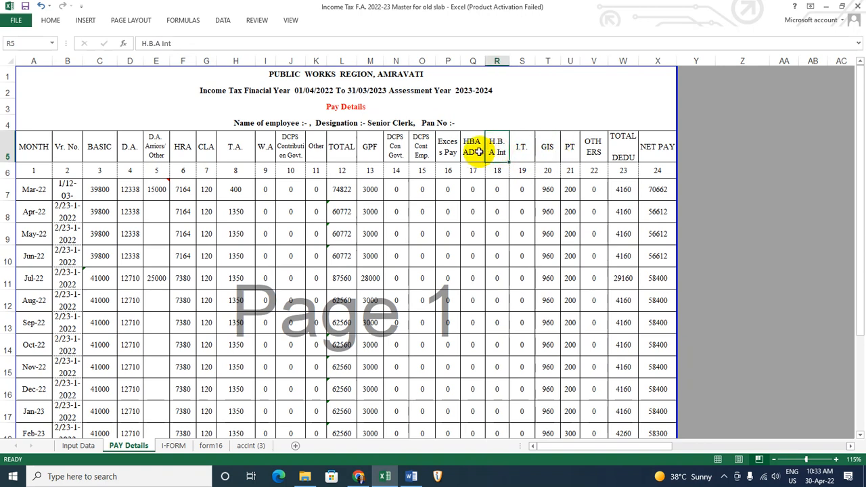
pyautogui.click(472, 153)
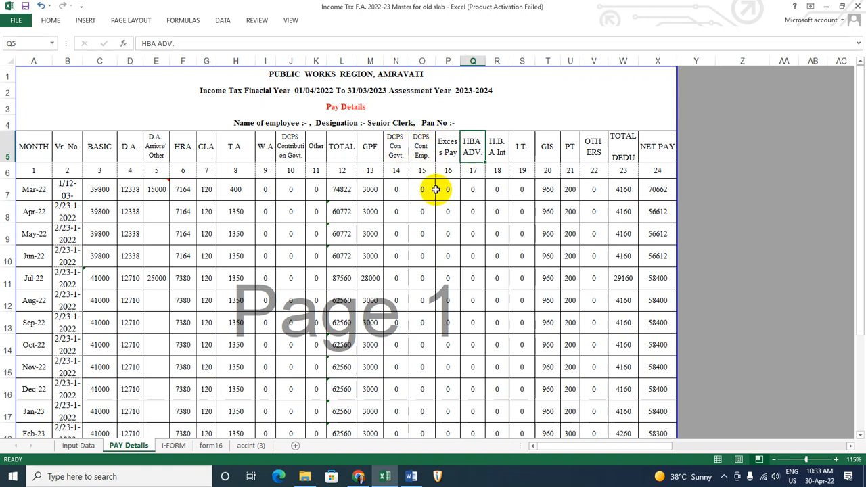
pyautogui.click(415, 232)
pyautogui.click(407, 237)
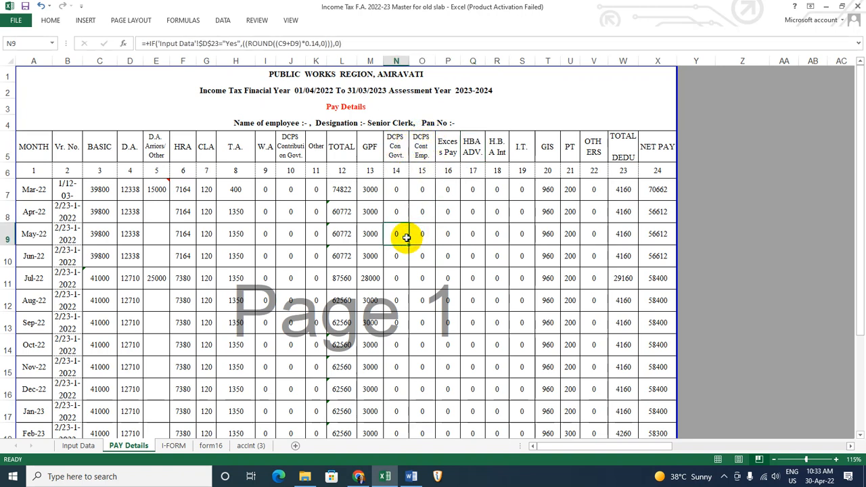
pyautogui.scroll(-3, 324, 352)
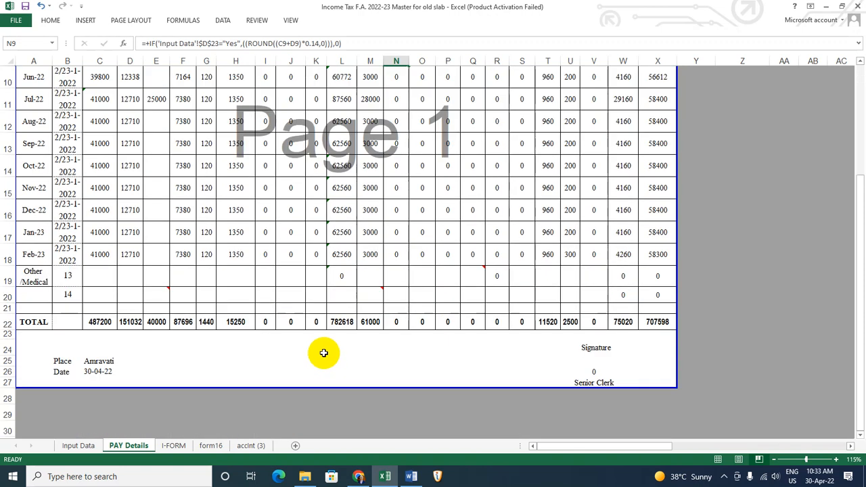
pyautogui.scroll(3, 323, 352)
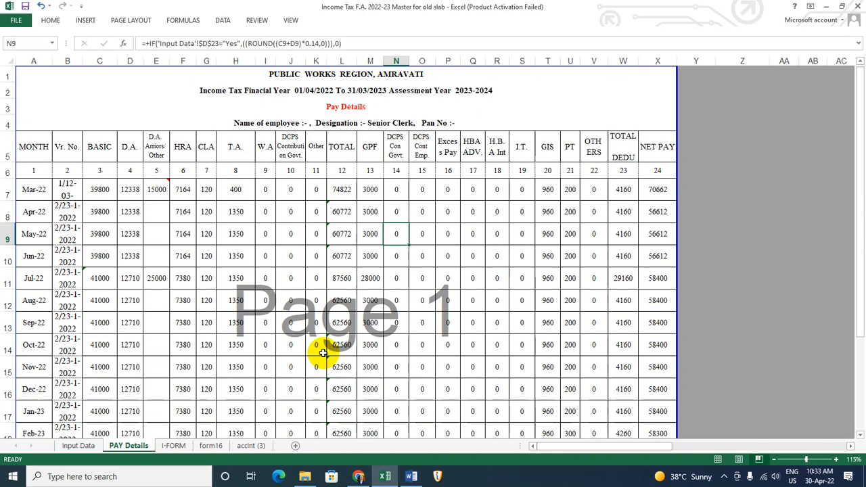
# Step: Check the Jul-22 CLA, May-22 TOTAL and May-22 DCPS Cont Emp. formulas in PAY Details
pyautogui.click(217, 269)
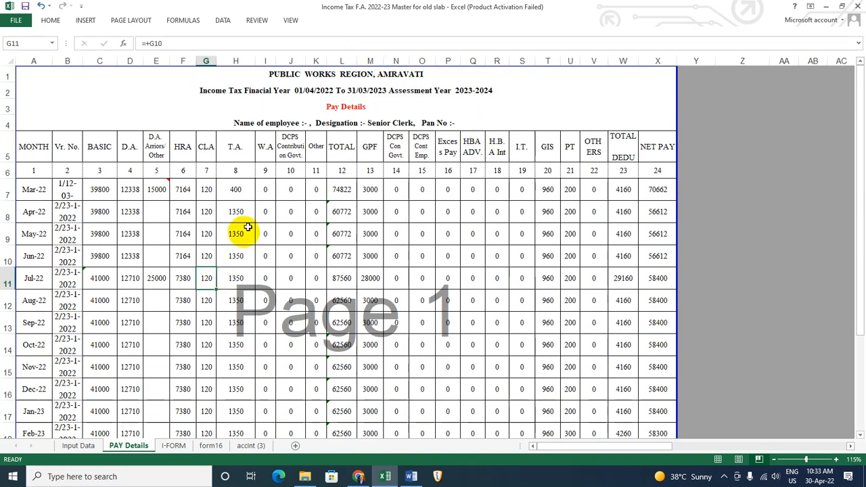
pyautogui.click(342, 229)
pyautogui.click(418, 237)
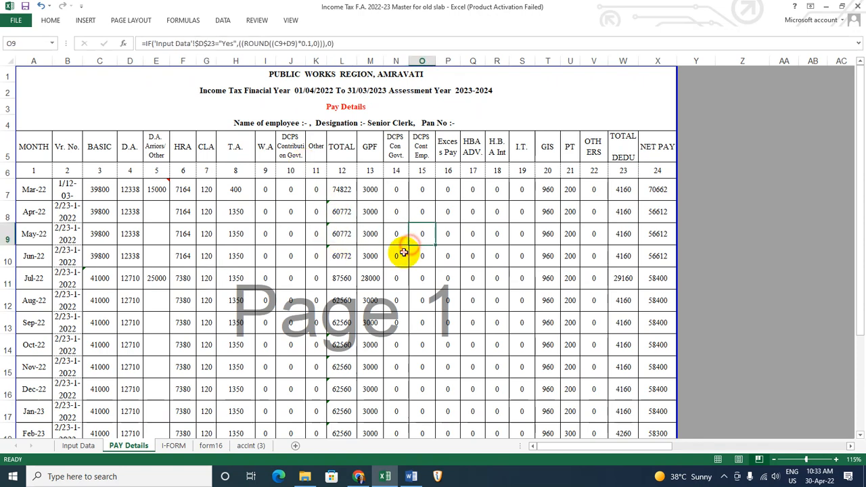
# Step: Review I-FORM from the Profession Tax link in G13 down to the Tax Payable rows above the signature
pyautogui.click(173, 445)
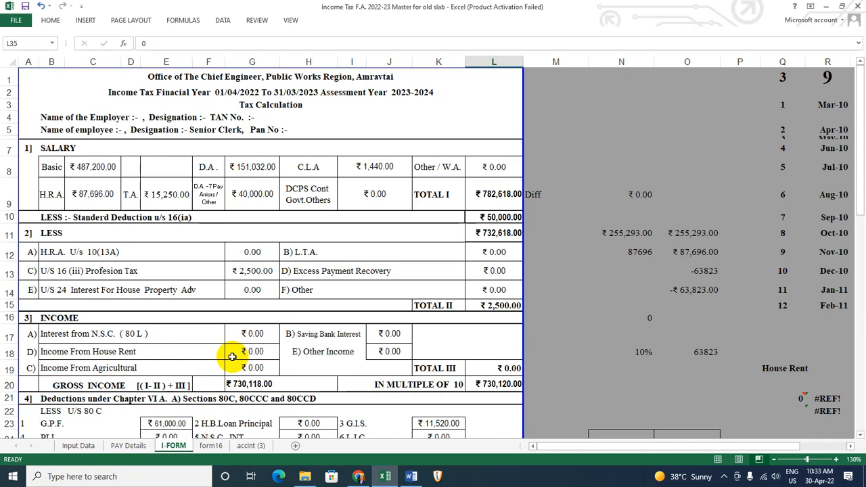
pyautogui.click(265, 274)
pyautogui.scroll(-4, 293, 369)
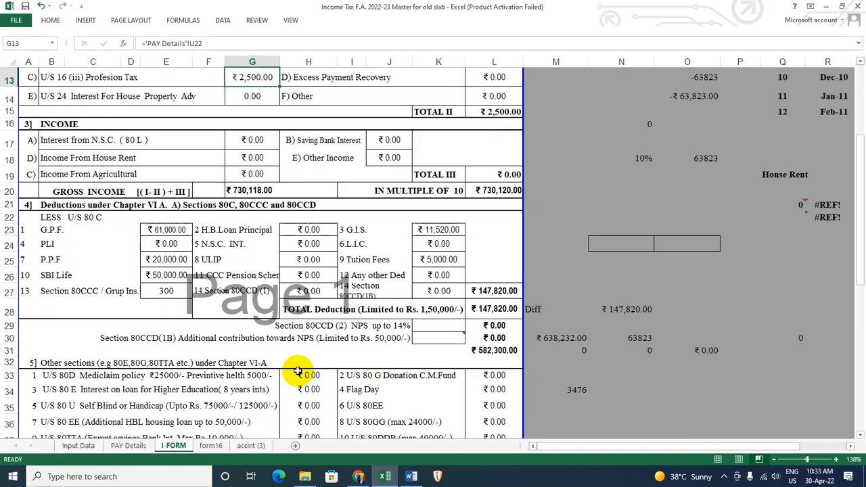
pyautogui.scroll(-3, 298, 371)
pyautogui.scroll(-3, 298, 371)
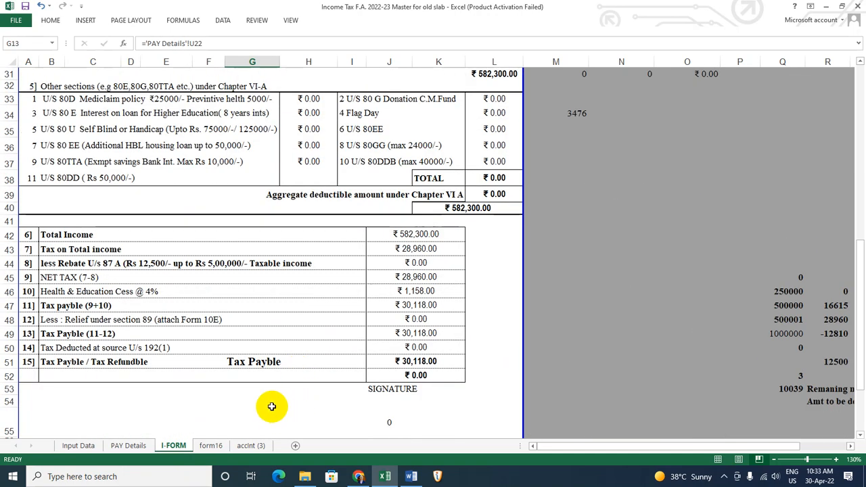
pyautogui.click(295, 391)
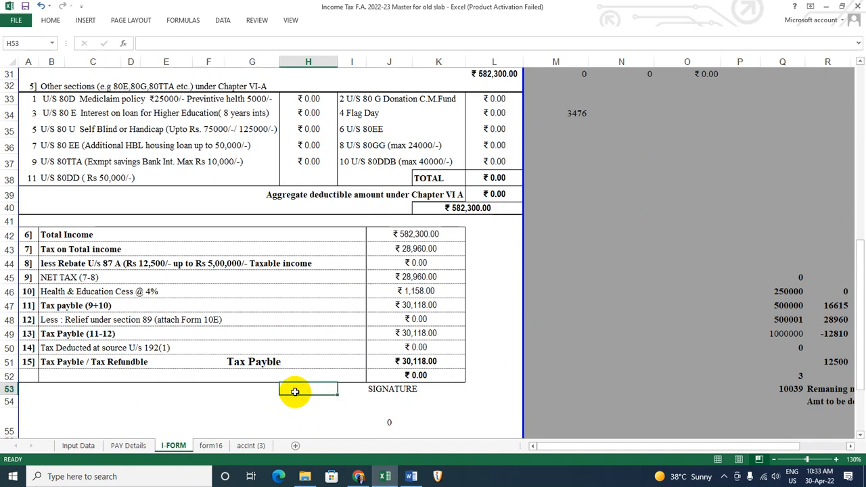
pyautogui.scroll(10, 295, 391)
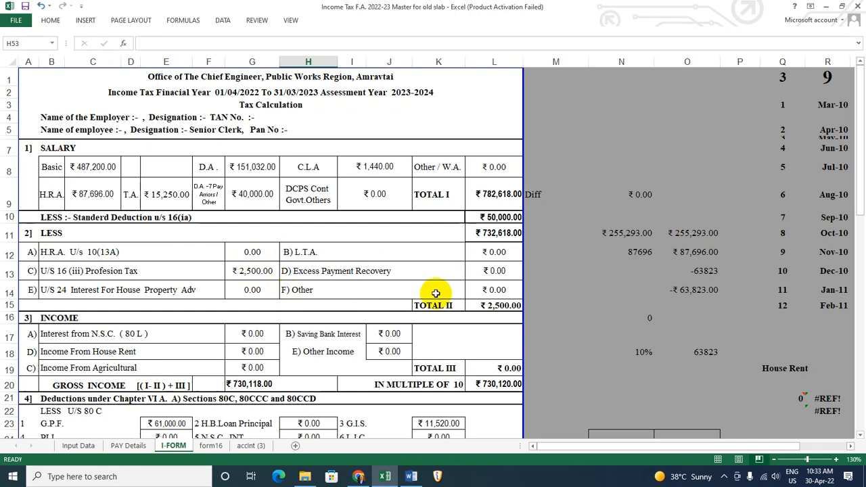
# Step: Examine the TOTAL II sum in L15 of I-FORM, plus the INCOME and Section 80C deduction entries
pyautogui.click(507, 306)
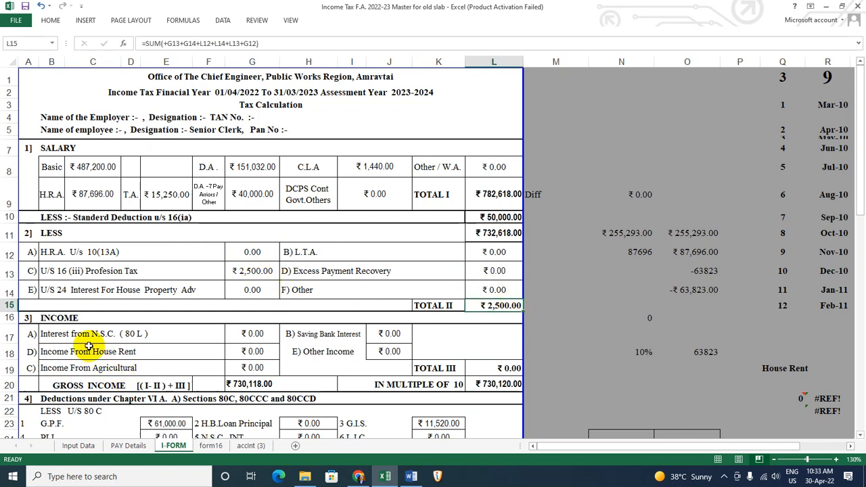
pyautogui.scroll(-1, 227, 328)
pyautogui.scroll(-2, 325, 317)
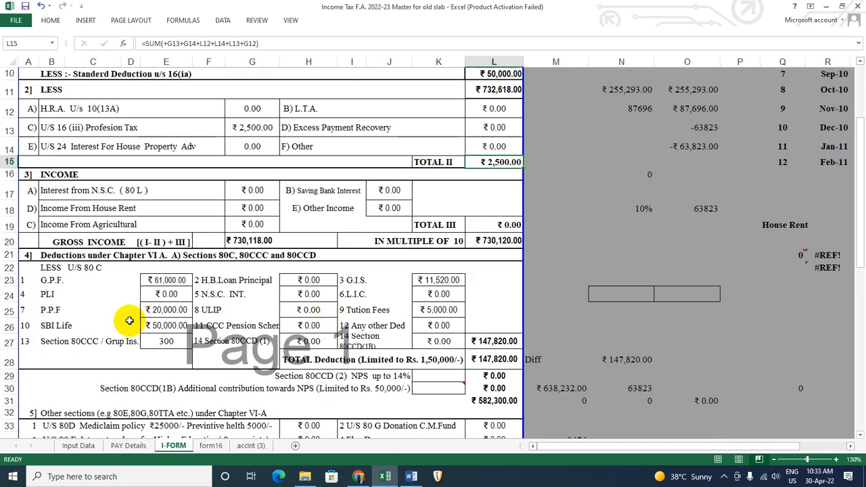
pyautogui.scroll(-2, 500, 327)
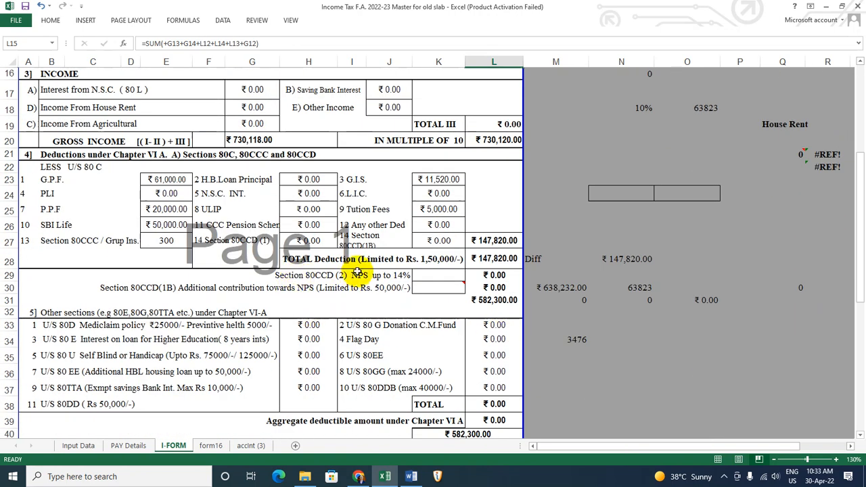
# Step: Inspect the Section 80CCD (2) NPS amount in L29 and the Section 80CCD(1B) additional contribution in L30
pyautogui.click(499, 276)
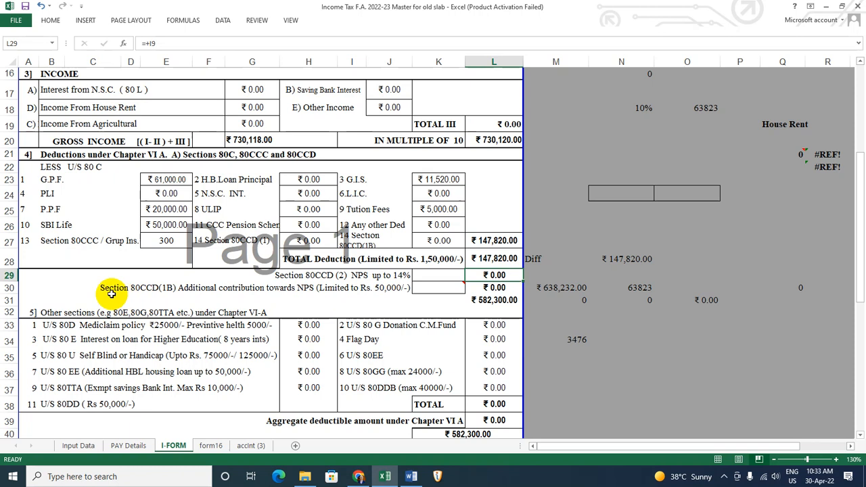
pyautogui.click(490, 289)
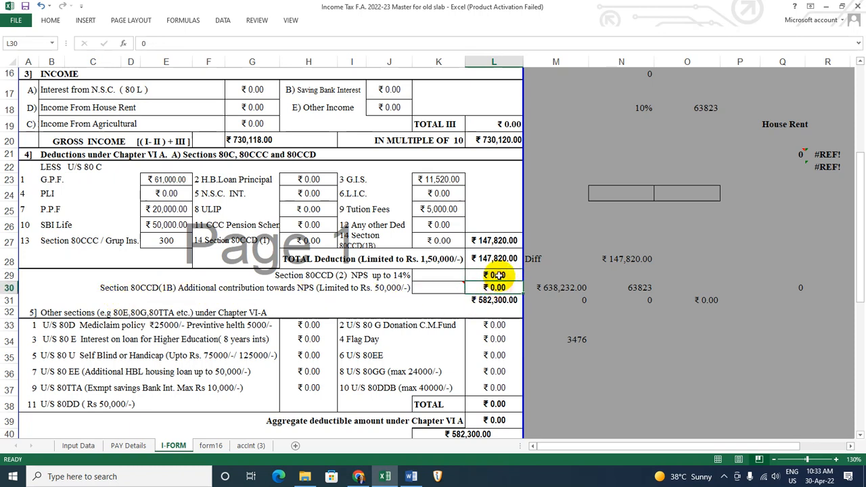
pyautogui.click(405, 288)
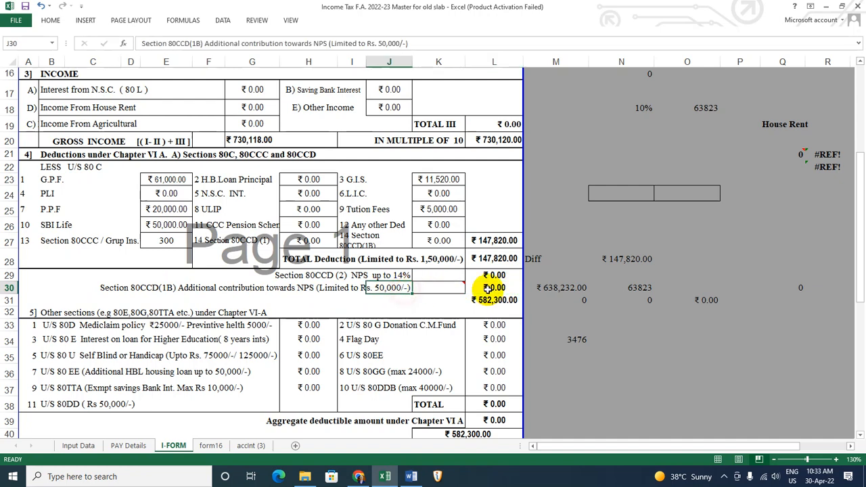
pyautogui.click(489, 289)
pyautogui.click(494, 276)
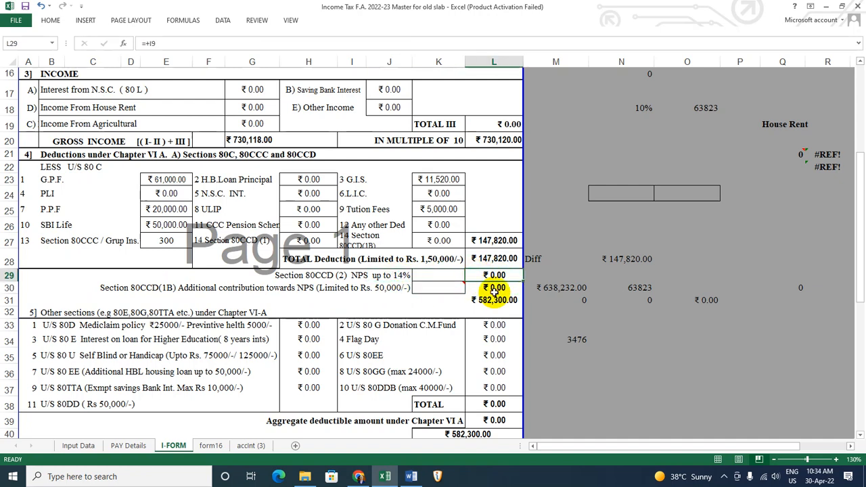
pyautogui.scroll(-2, 349, 308)
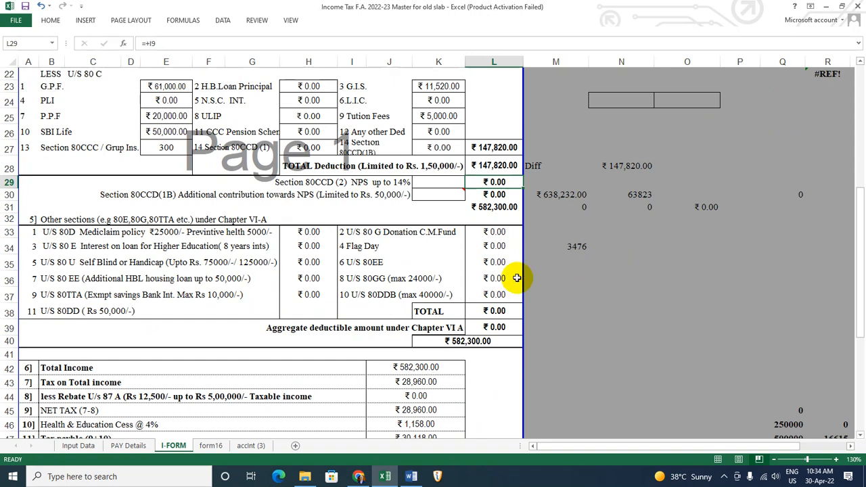
# Step: Review I-FORM from the standard deduction in L10 through the tax calculation rows, and return to Input Data
pyautogui.scroll(7, 474, 362)
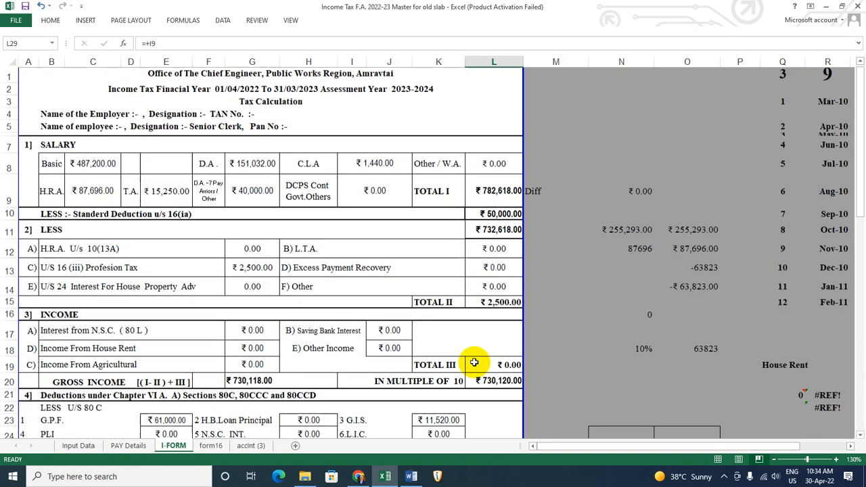
pyautogui.click(506, 217)
pyautogui.scroll(-3, 473, 318)
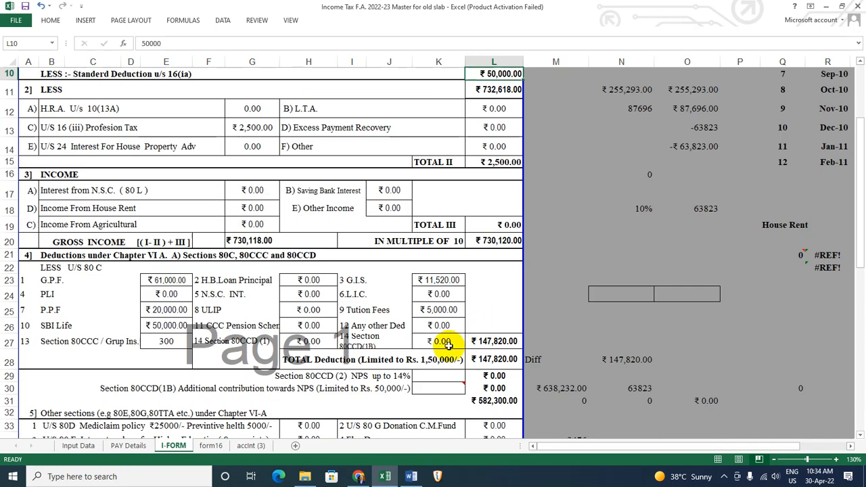
pyautogui.scroll(-2, 377, 287)
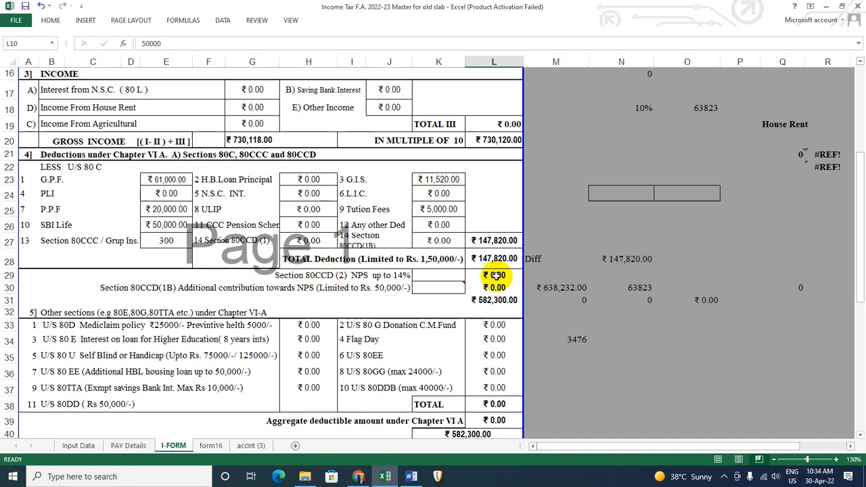
pyautogui.scroll(-3, 496, 275)
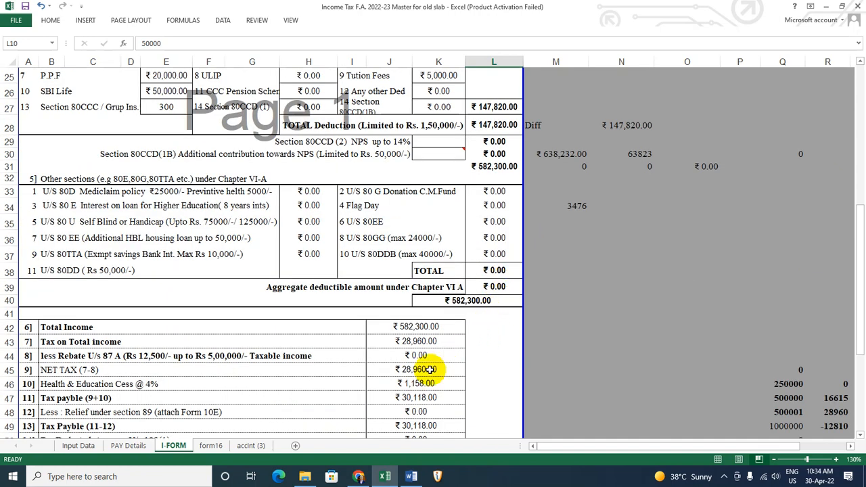
pyautogui.scroll(-2, 430, 369)
pyautogui.scroll(-3, 284, 402)
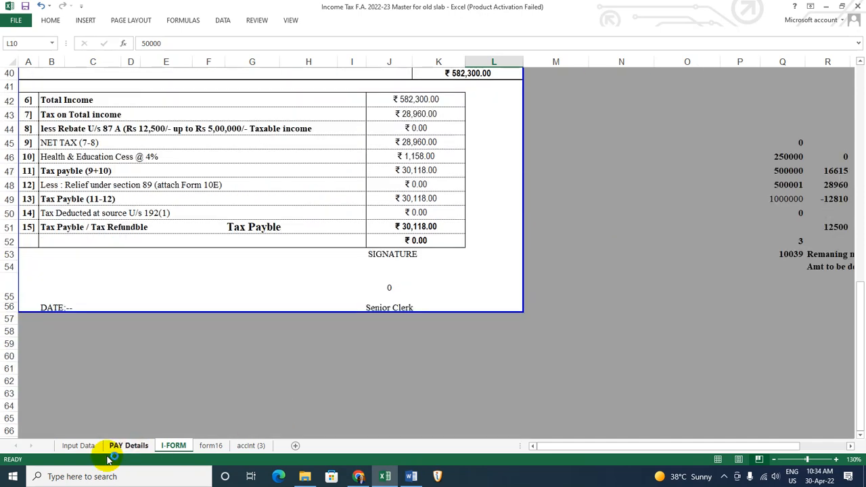
pyautogui.click(84, 446)
pyautogui.scroll(1, 280, 372)
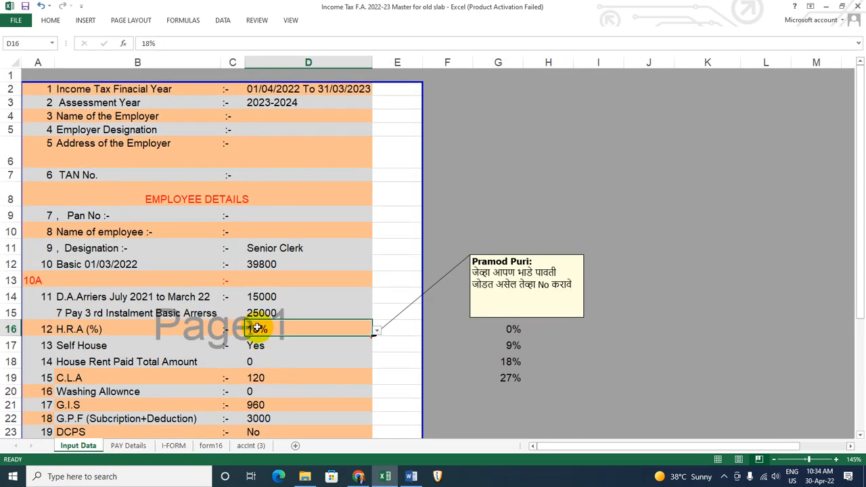
# Step: Switch to Chrome and open the website's आयकर category from the Income Tax 2022-23 page
pyautogui.click(357, 477)
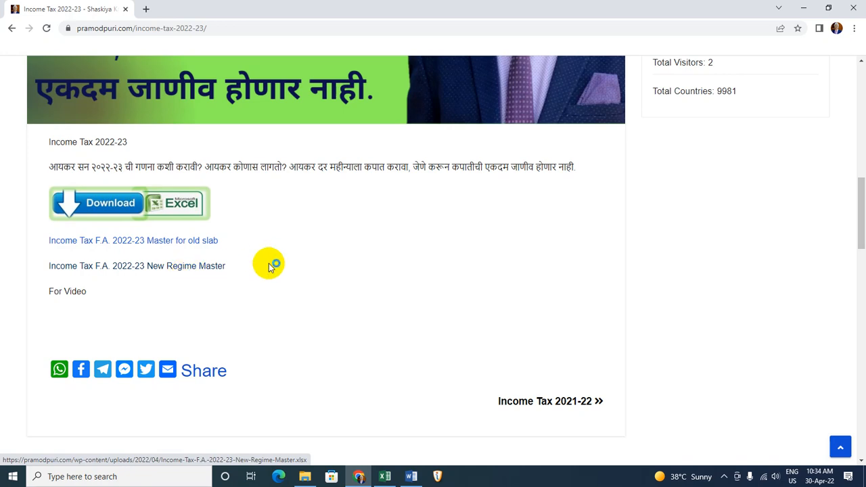
pyautogui.scroll(4, 251, 300)
pyautogui.scroll(4, 251, 304)
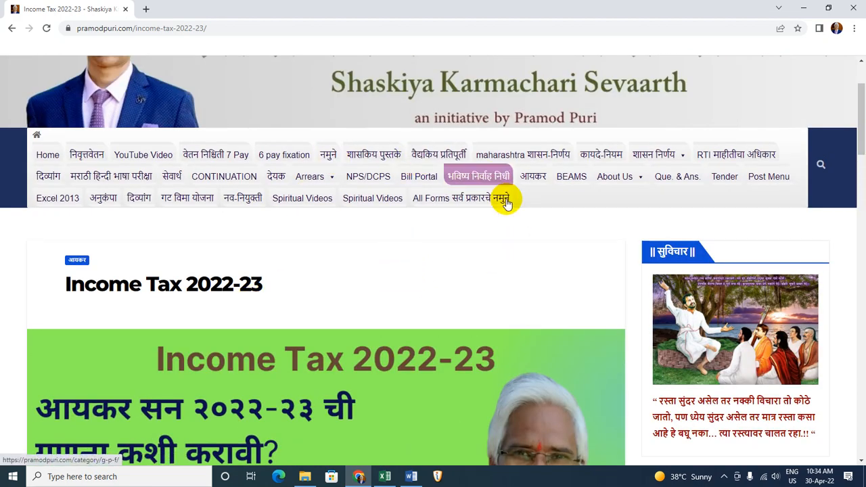
pyautogui.click(534, 182)
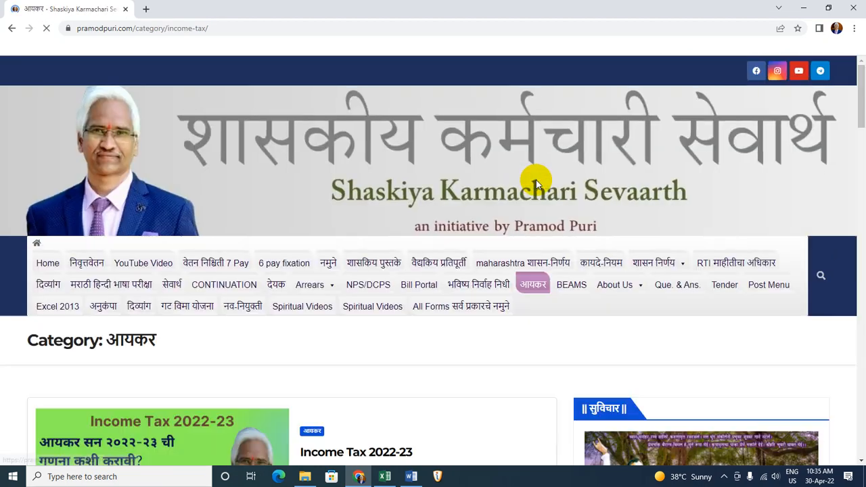
# Step: Browse the आयकर category posts, including Accrued Interest, Challan no 281 and Form 16 format, and return to the page header
pyautogui.scroll(-6, 286, 332)
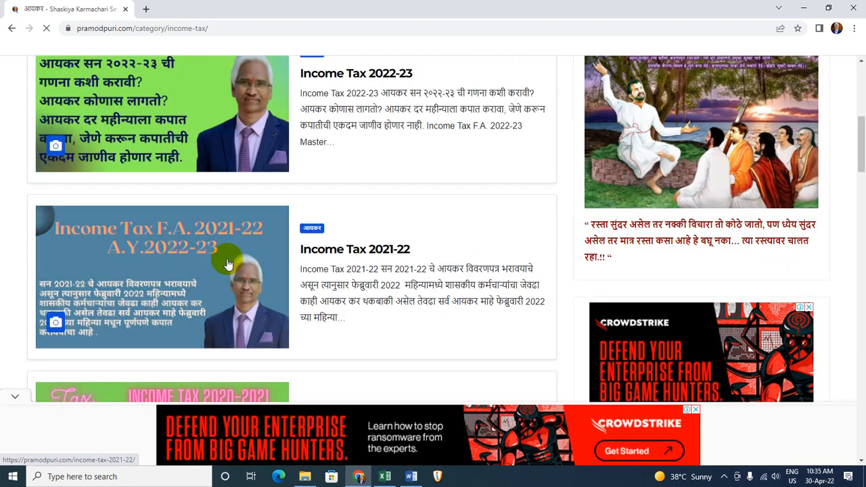
pyautogui.scroll(-2, 406, 251)
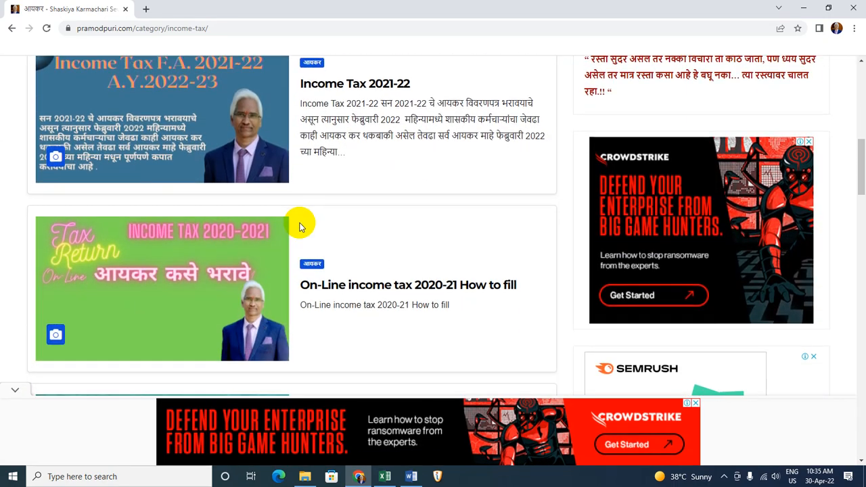
pyautogui.scroll(-4, 299, 227)
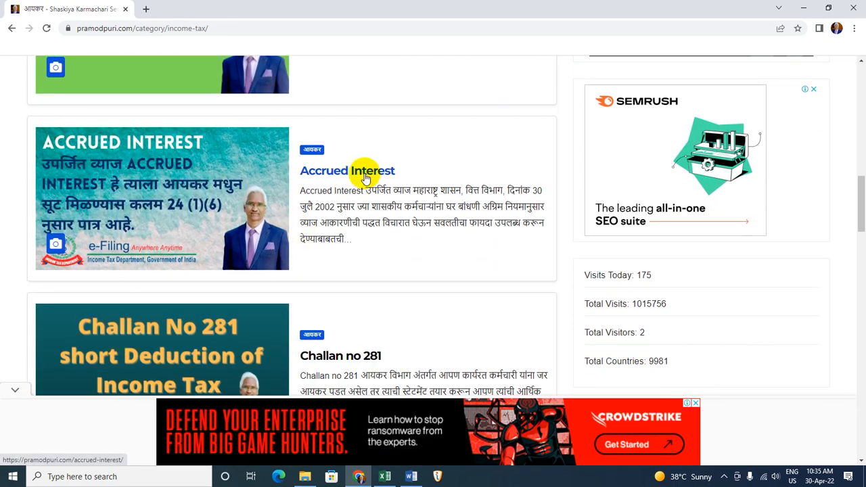
pyautogui.scroll(-4, 363, 176)
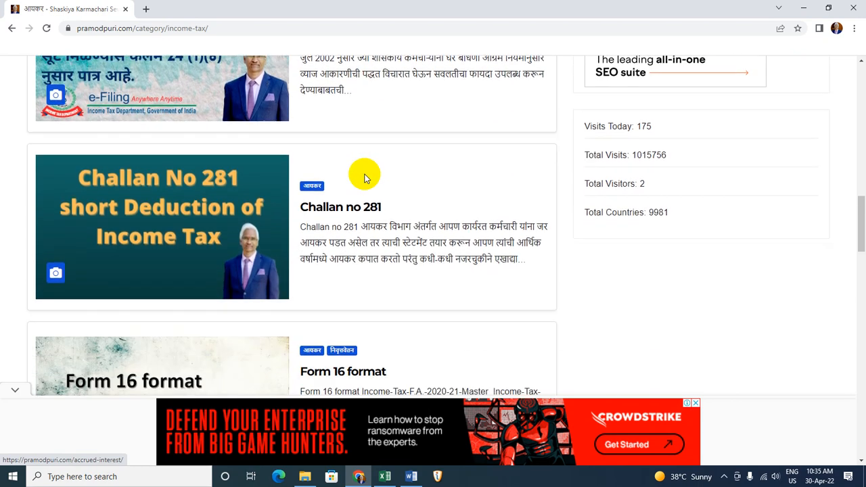
pyautogui.scroll(-3, 472, 257)
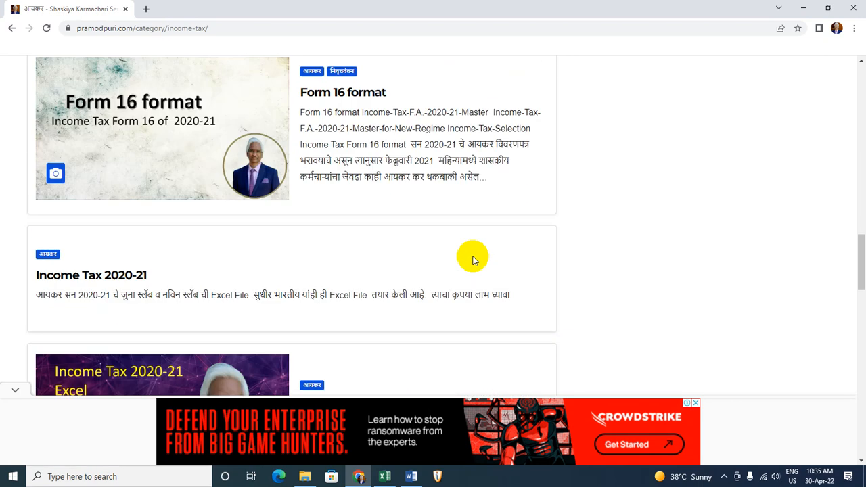
pyautogui.scroll(-2, 464, 232)
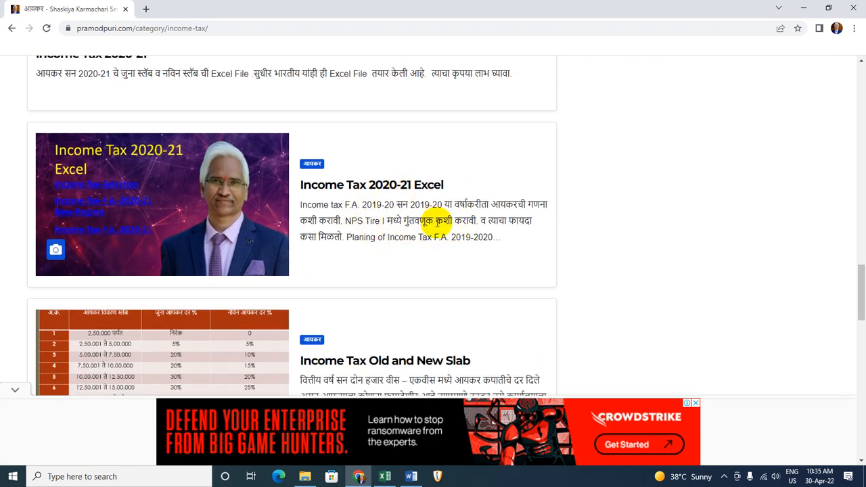
pyautogui.scroll(-2, 406, 263)
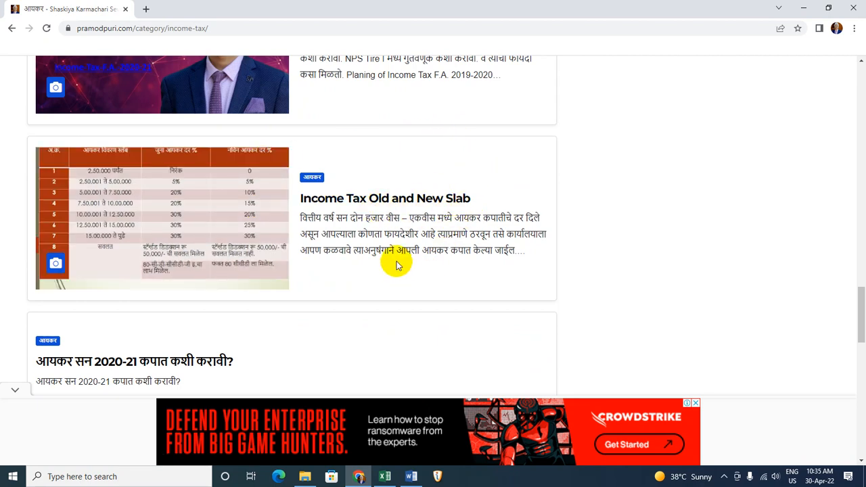
pyautogui.scroll(-2, 418, 244)
pyautogui.scroll(-5, 419, 243)
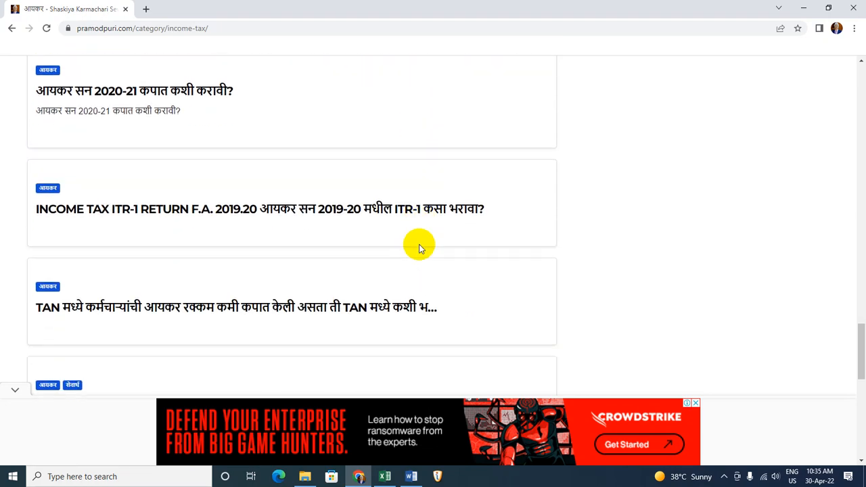
pyautogui.scroll(-4, 419, 251)
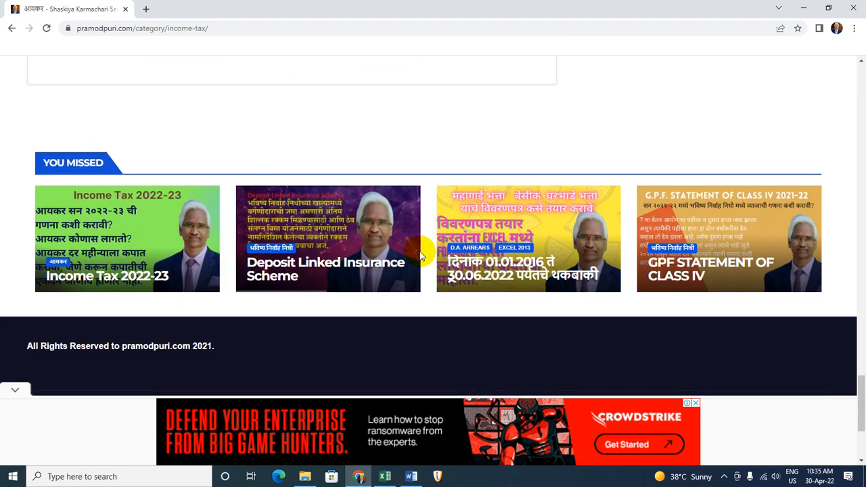
pyautogui.scroll(10, 419, 251)
pyautogui.scroll(10, 418, 251)
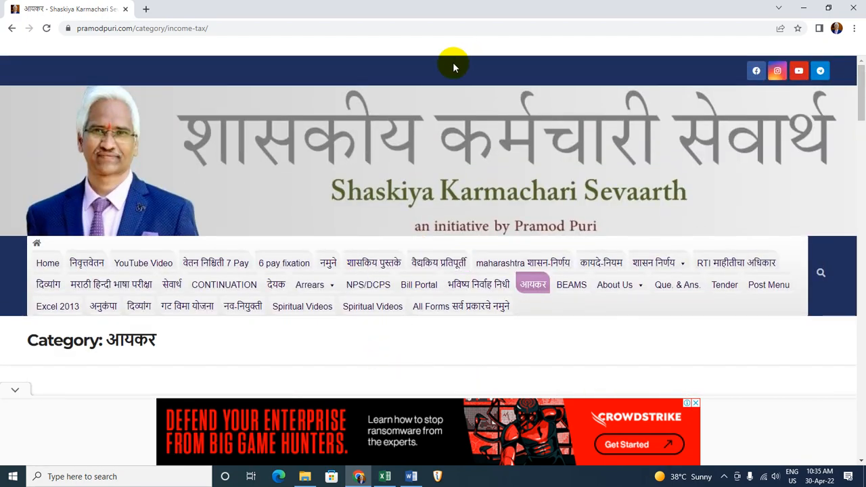
pyautogui.moveTo(435, 6)
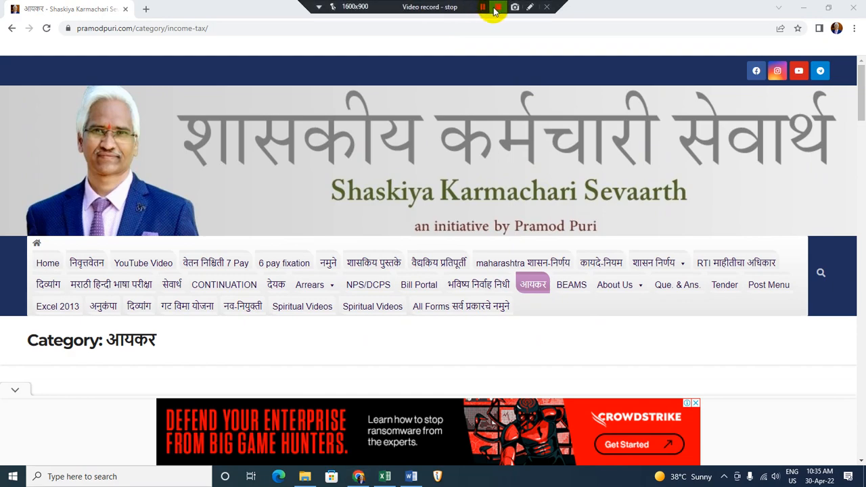